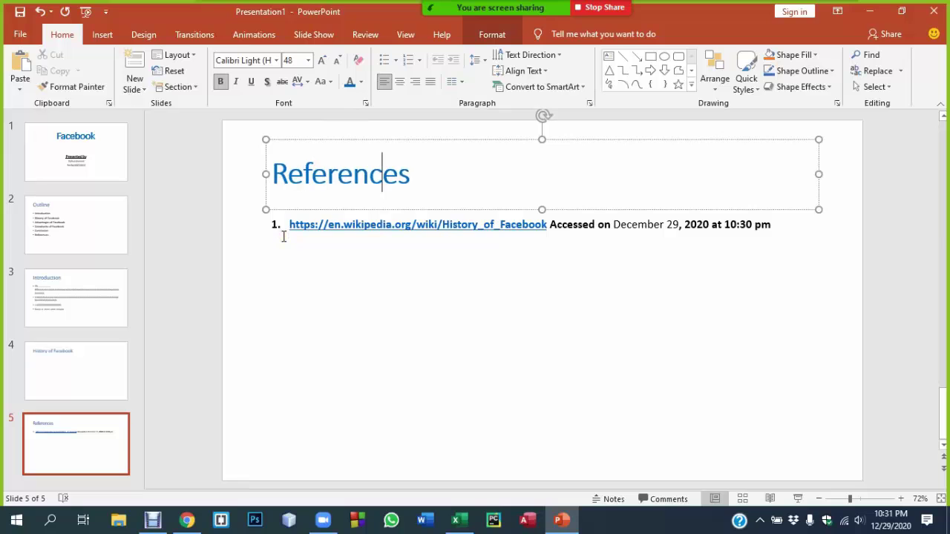
Step: Increase the References slide's title font size to 54 and open the History of Facebook slide
key(ctrl+shift+period)
key(ctrl+shift+period)
click(75, 382)
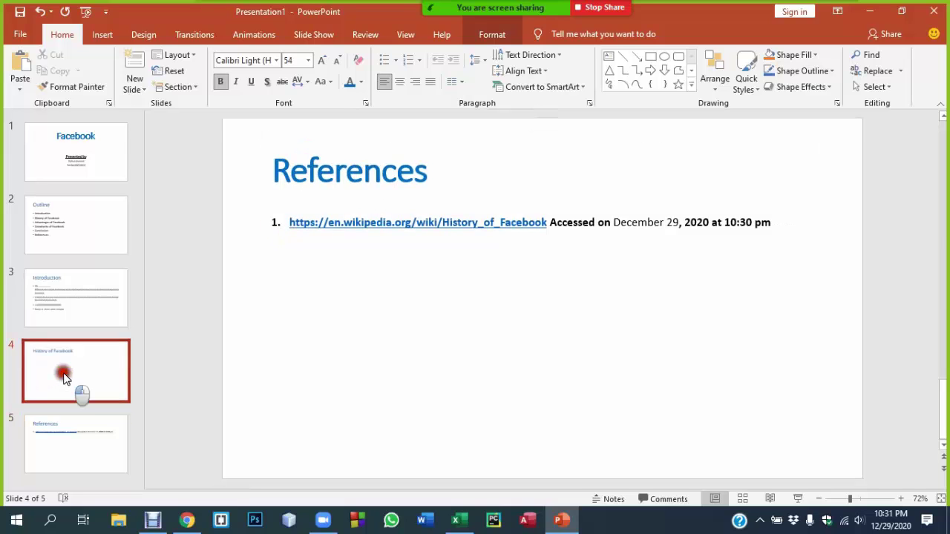
Step: Switch to Chrome and examine the Wikipedia article's citation markers and its References list, highlighting the first entry
click(185, 523)
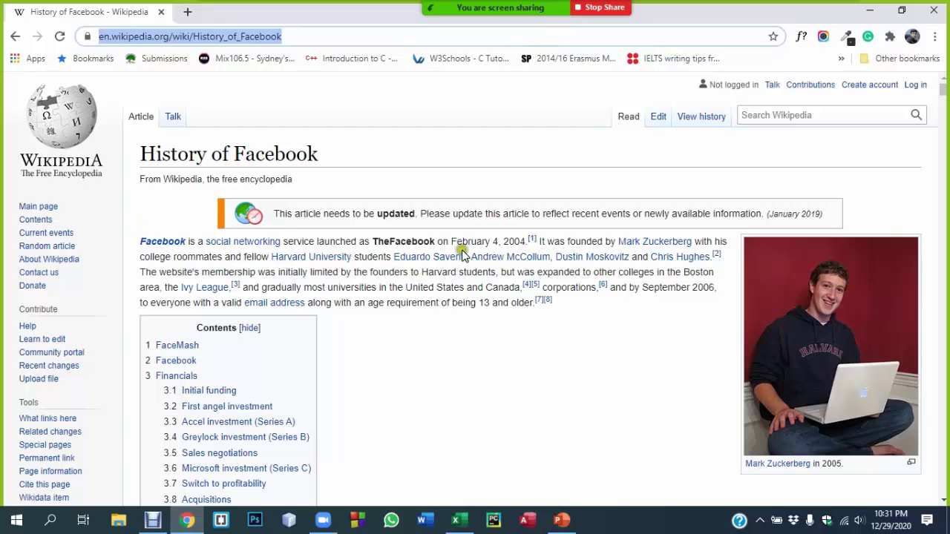
mouse_move(536, 243)
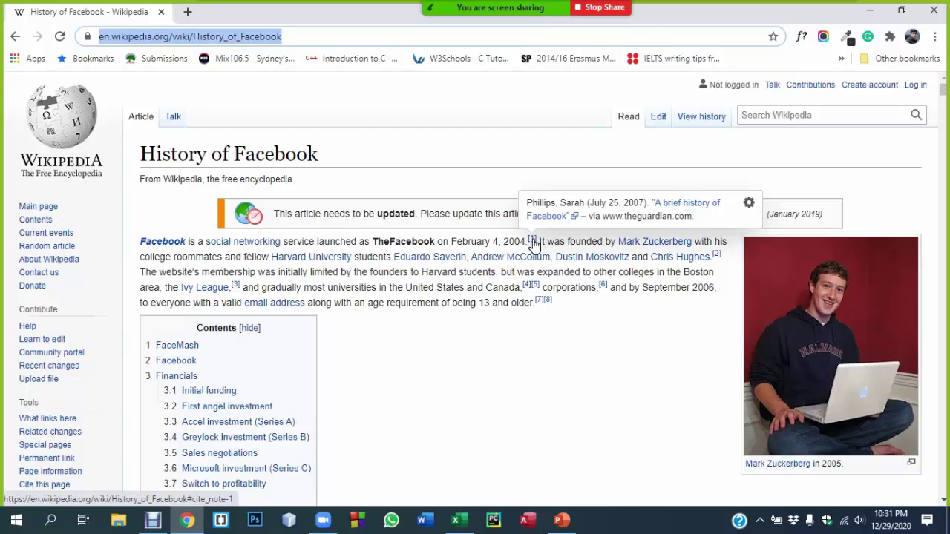
scroll(418, 399, down, 20)
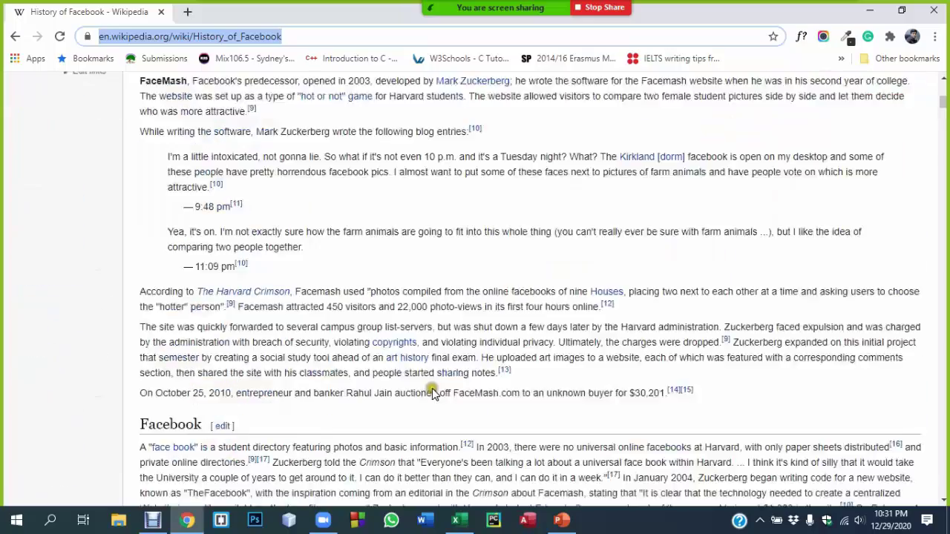
scroll(416, 398, down, 20)
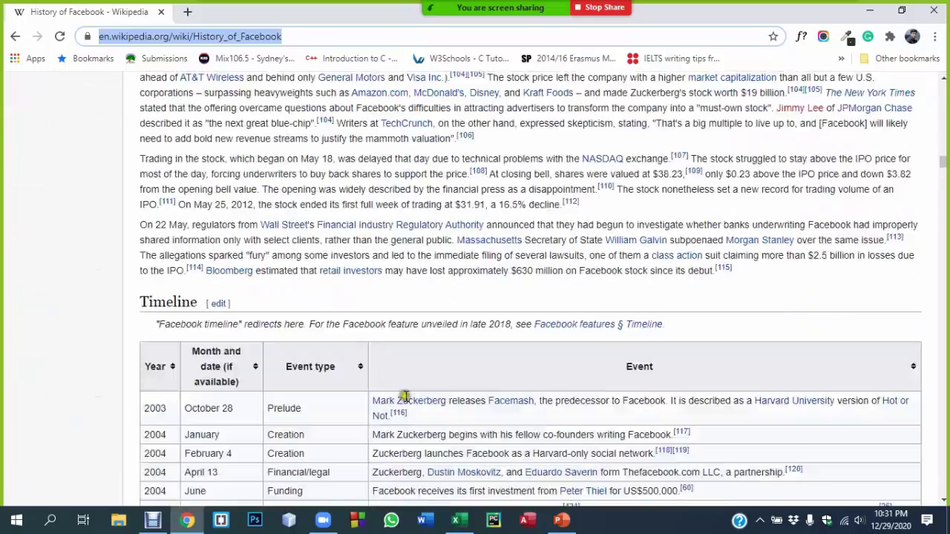
scroll(393, 402, down, 20)
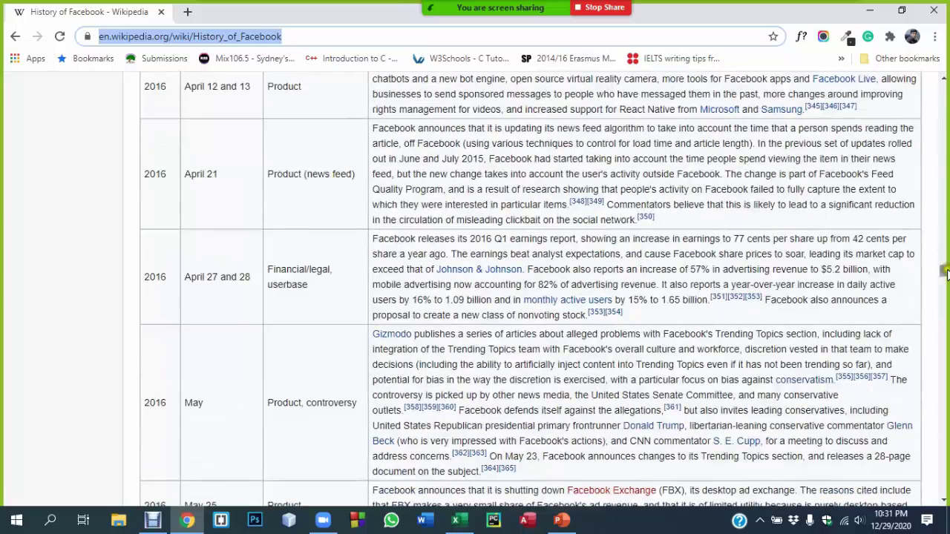
drag(947, 273, 940, 490)
scroll(256, 282, up, 20)
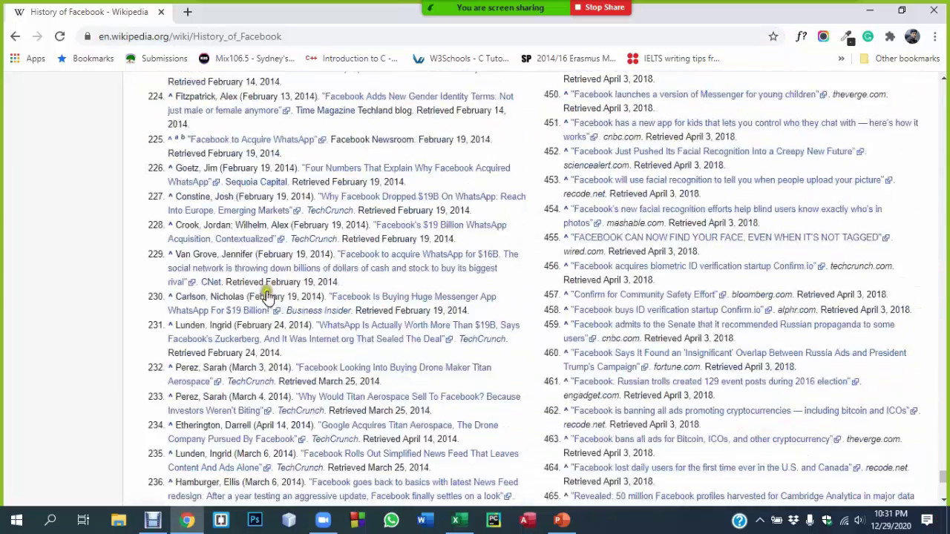
scroll(259, 257, up, 20)
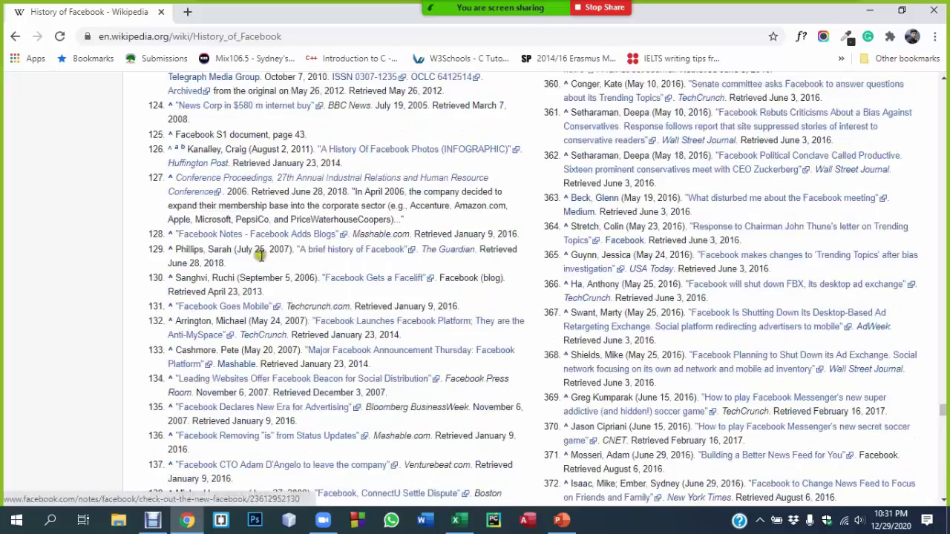
scroll(262, 250, up, 20)
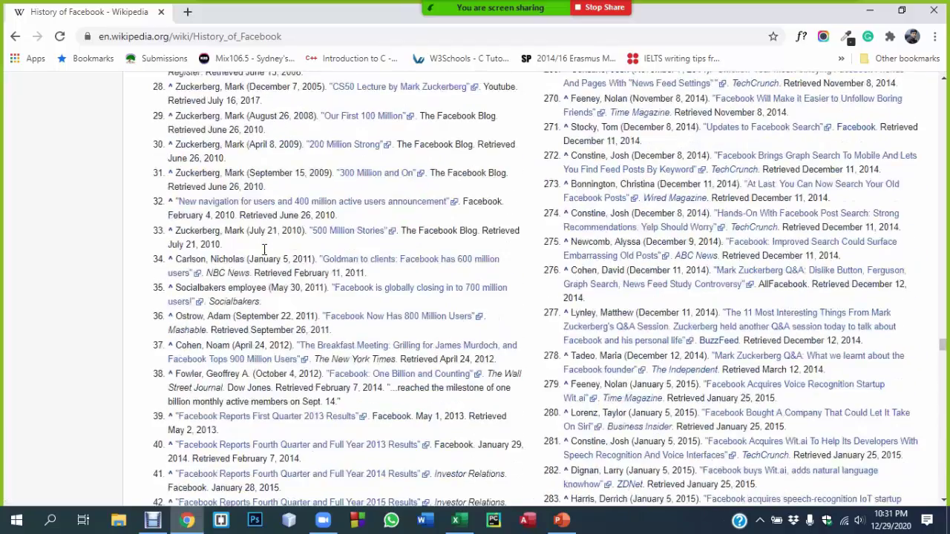
scroll(264, 253, down, 1)
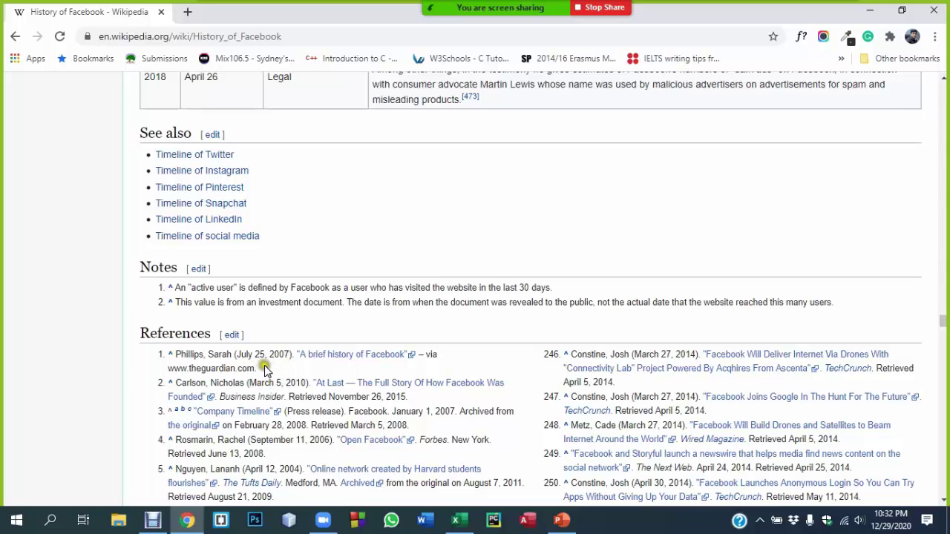
drag(259, 369, 165, 354)
Step: Copy "launched as TheFacebook on February 4, 2004" from the article's introduction into the History of Facebook slide's body in PowerPoint
scroll(440, 276, up, 20)
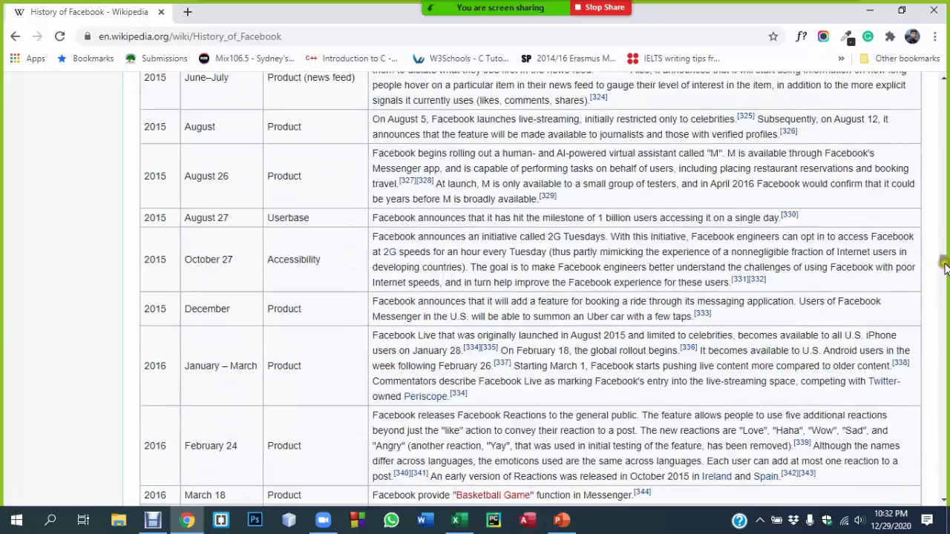
drag(942, 272, 939, 91)
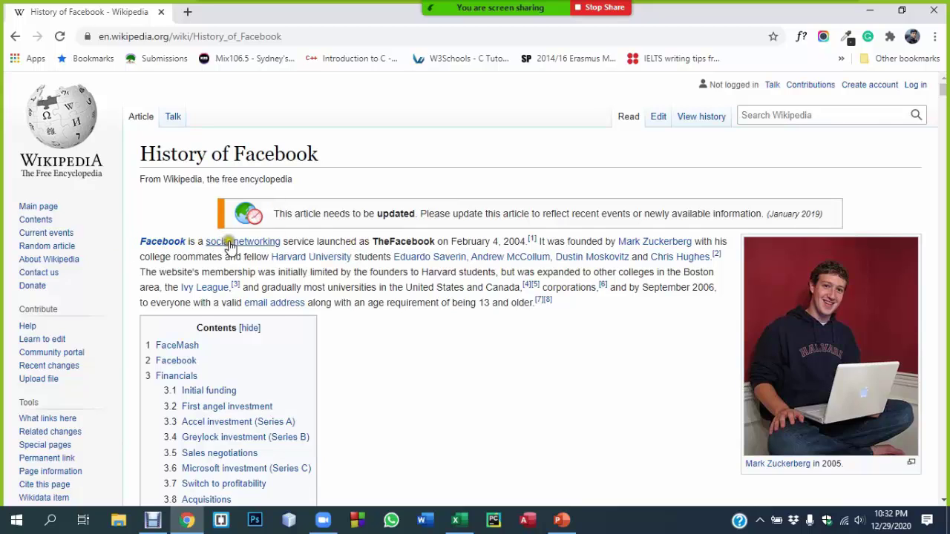
mouse_move(262, 249)
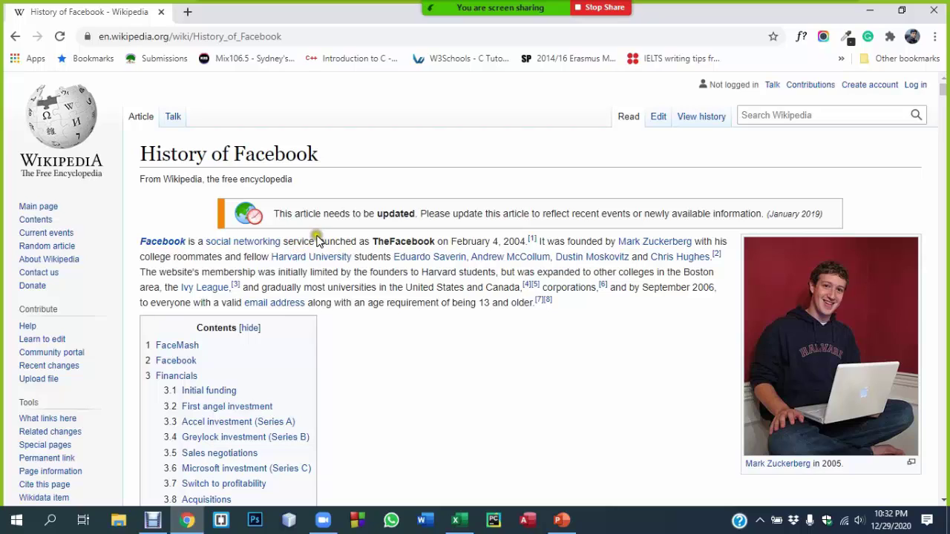
drag(317, 241, 526, 243)
key(ctrl+c)
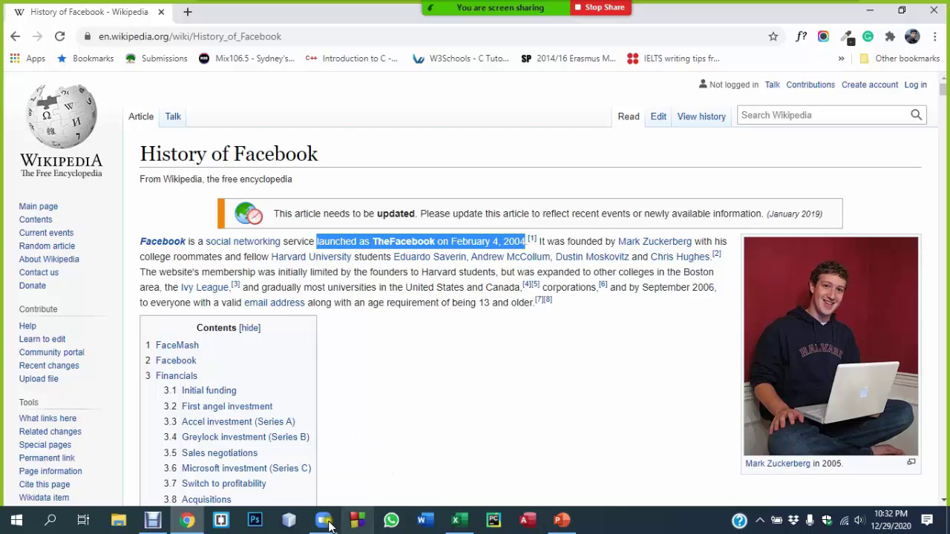
click(562, 521)
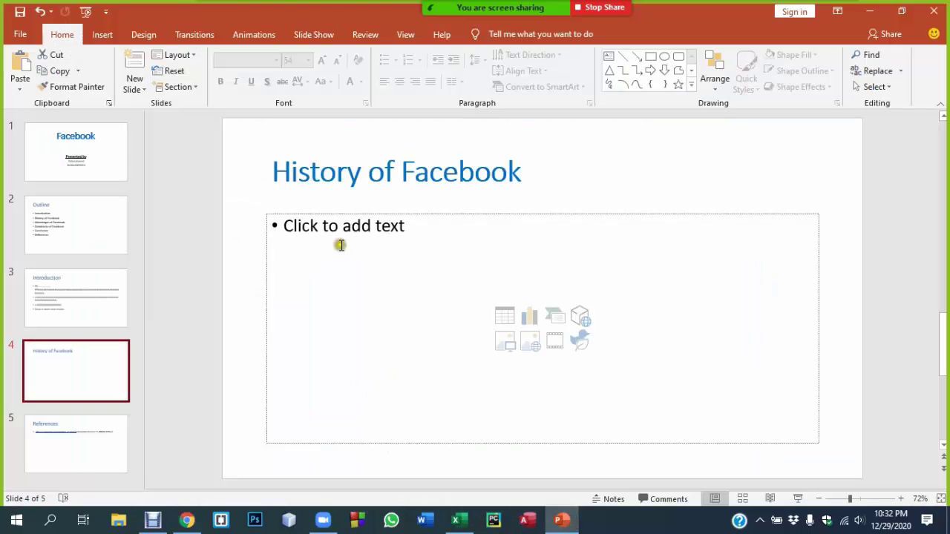
click(331, 223)
key(ctrl+v)
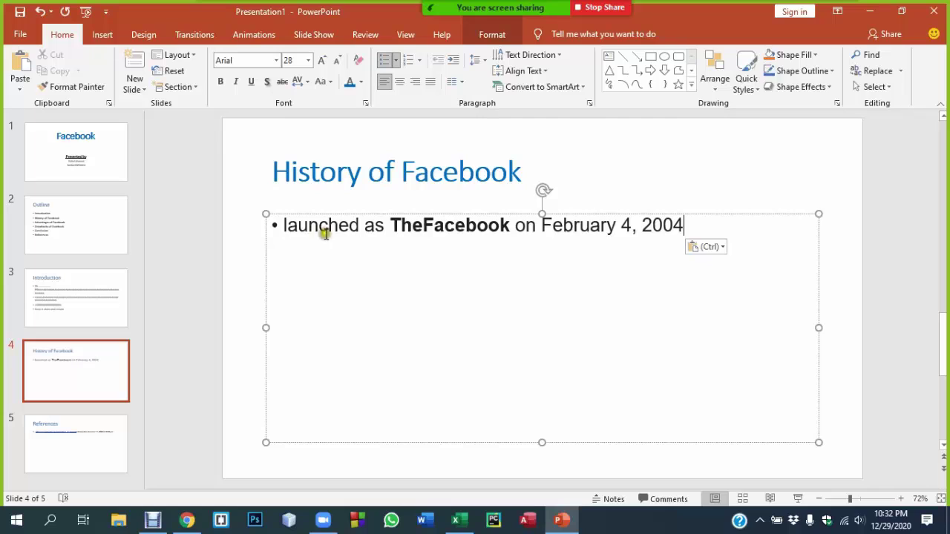
Step: Remove "as TheFacebook" from the pasted bullet so it reads "launched on February 4, 2004"
double_click(410, 225)
key(Delete)
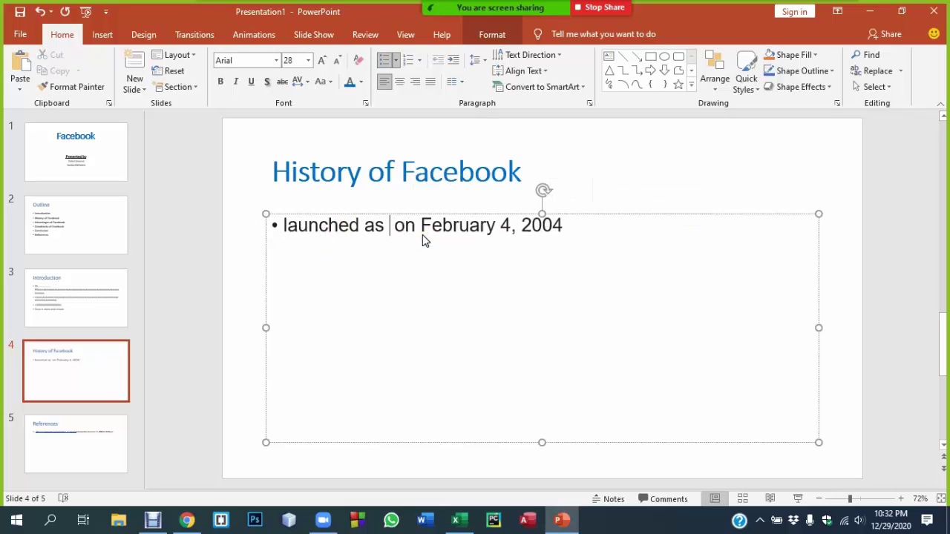
key(BackSpace)
key(BackSpace)
key(BackSpace)
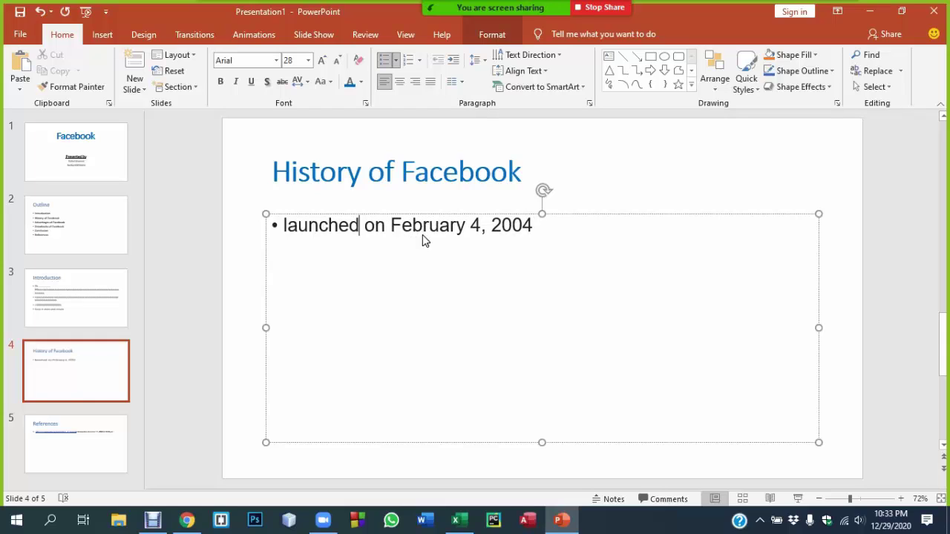
Step: Capitalize the first letter of the bullet so it begins with "Launched"
key(Left)
key(Left)
key(Left)
key(Home)
key(Delete)
text(L)
key(Left)
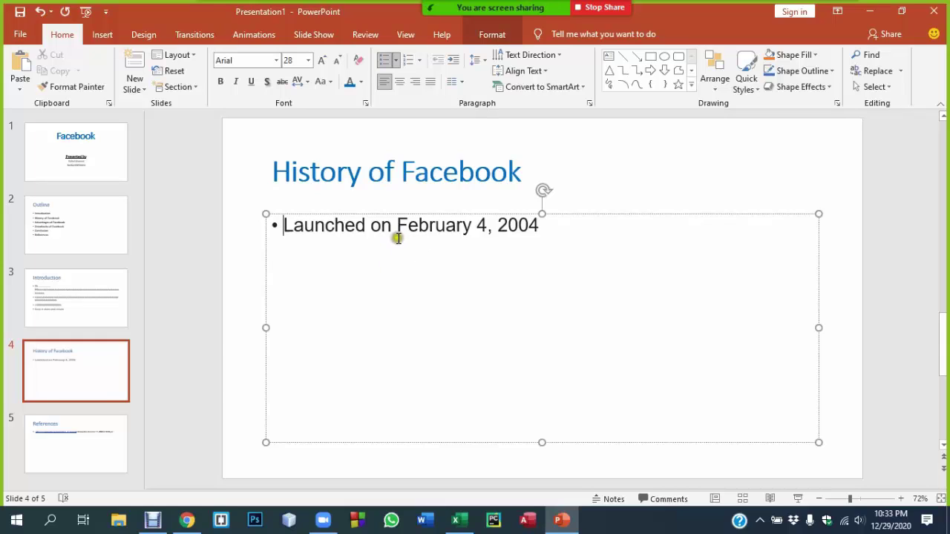
click(313, 220)
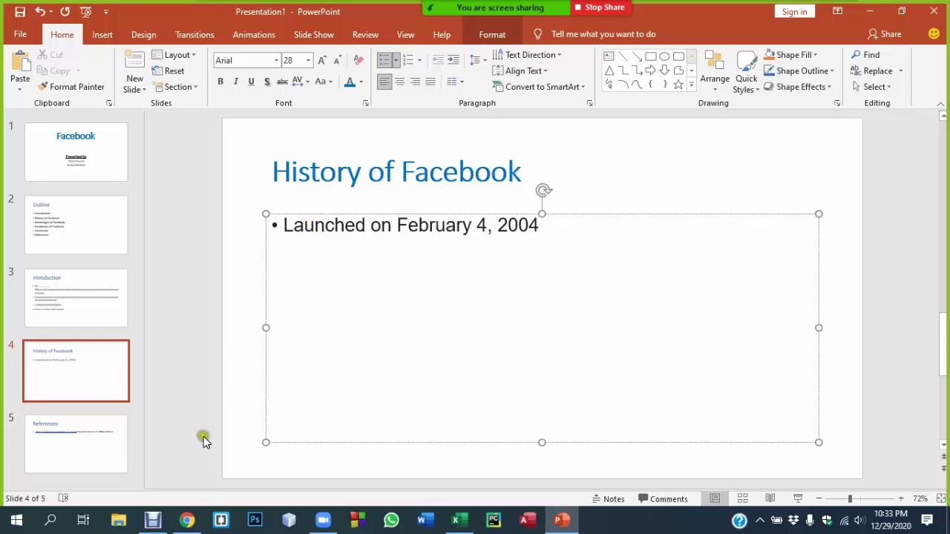
Step: Copy "It was founded by Mark Zuckerberg" from the Wikipedia article in Chrome into a new bullet above the launch date in PowerPoint
click(200, 521)
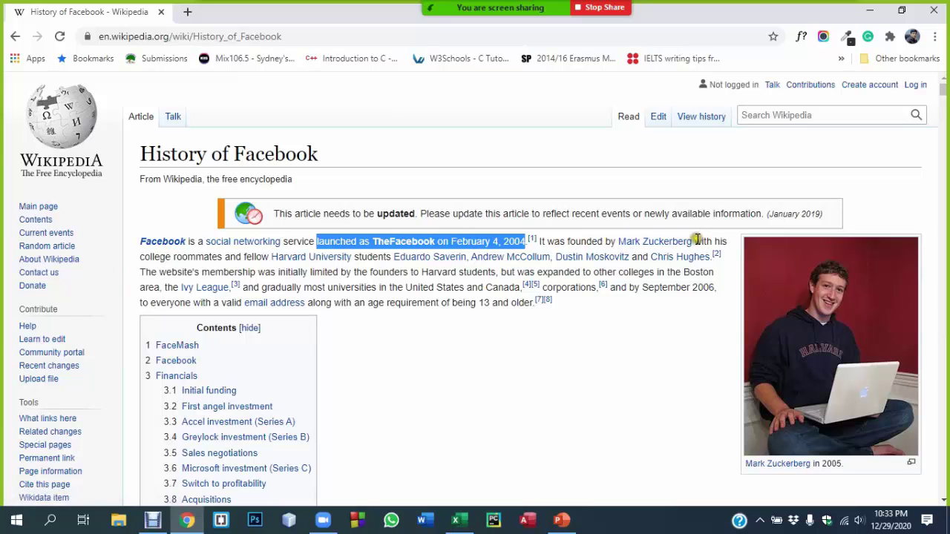
drag(697, 241, 549, 248)
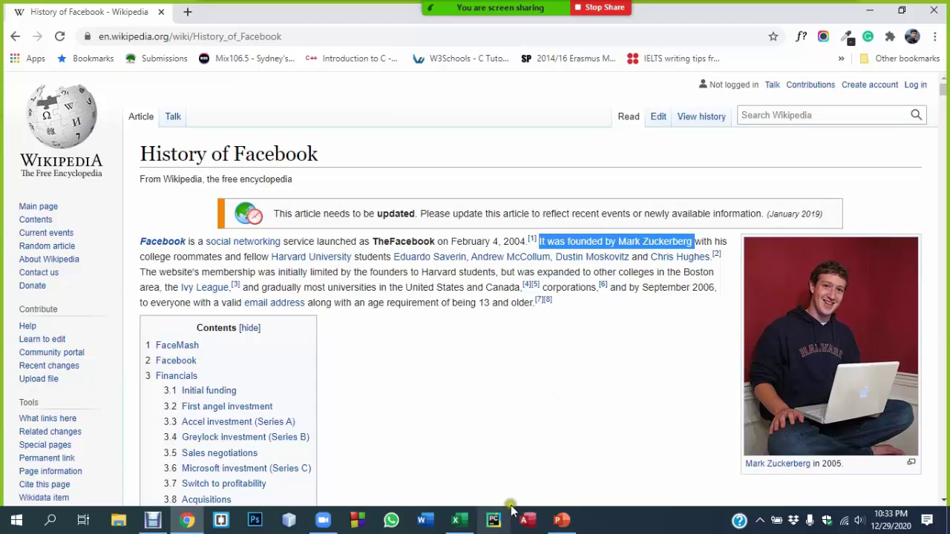
click(562, 520)
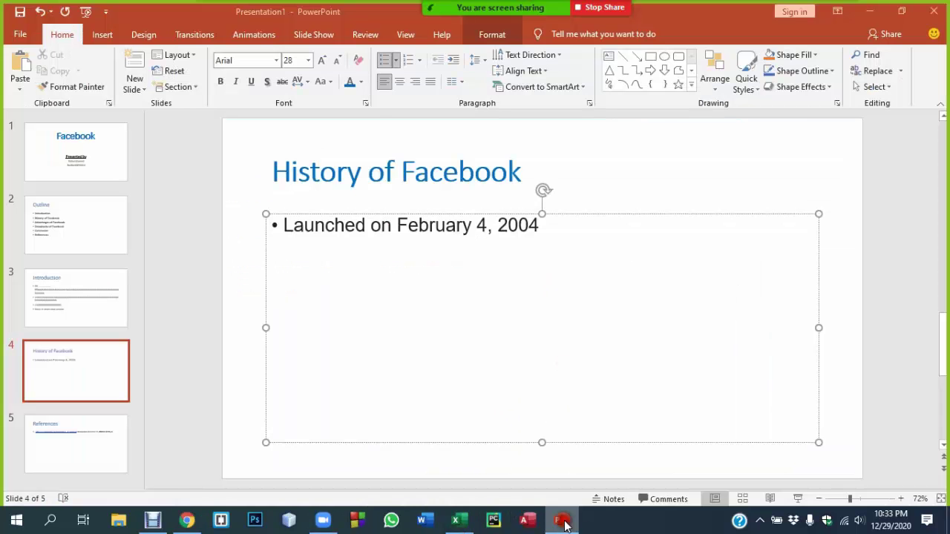
click(279, 223)
key(Return)
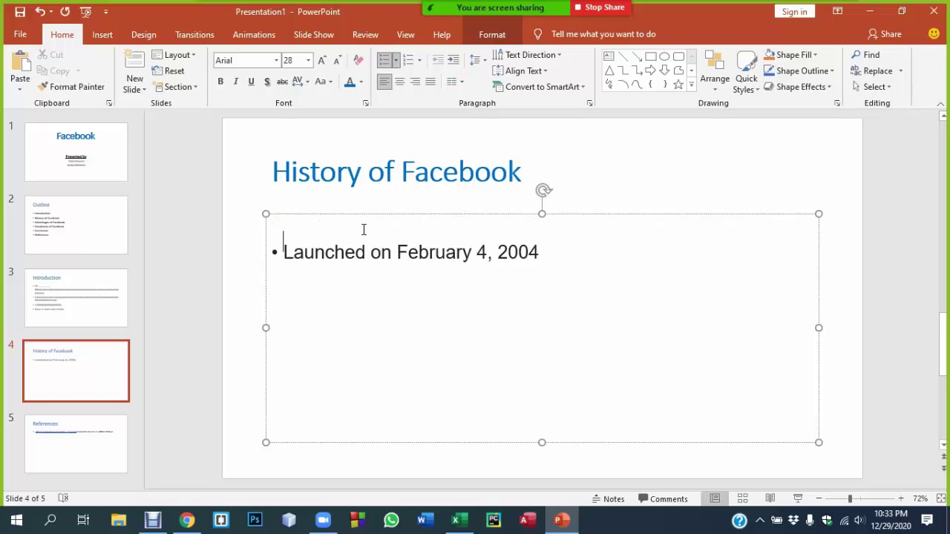
text(It was founded by Mark Zuckerberg)
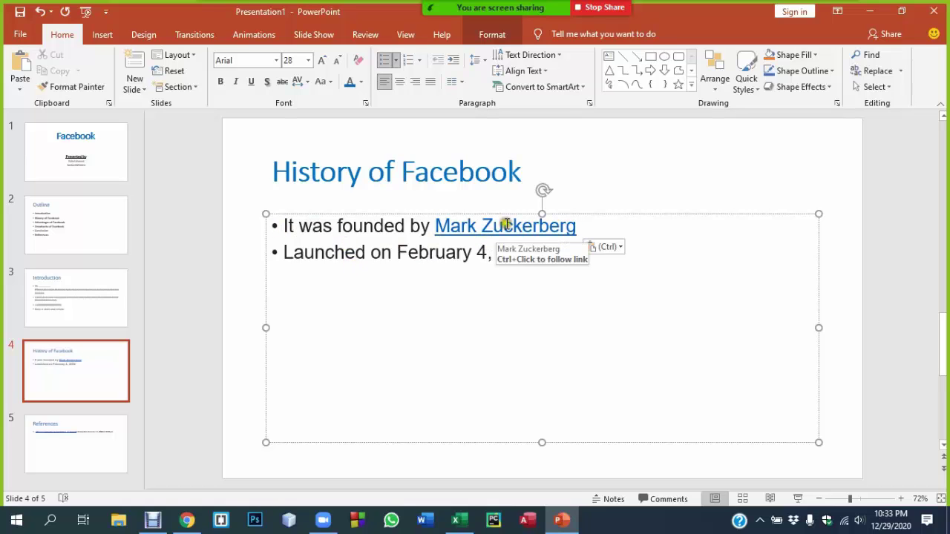
click(186, 520)
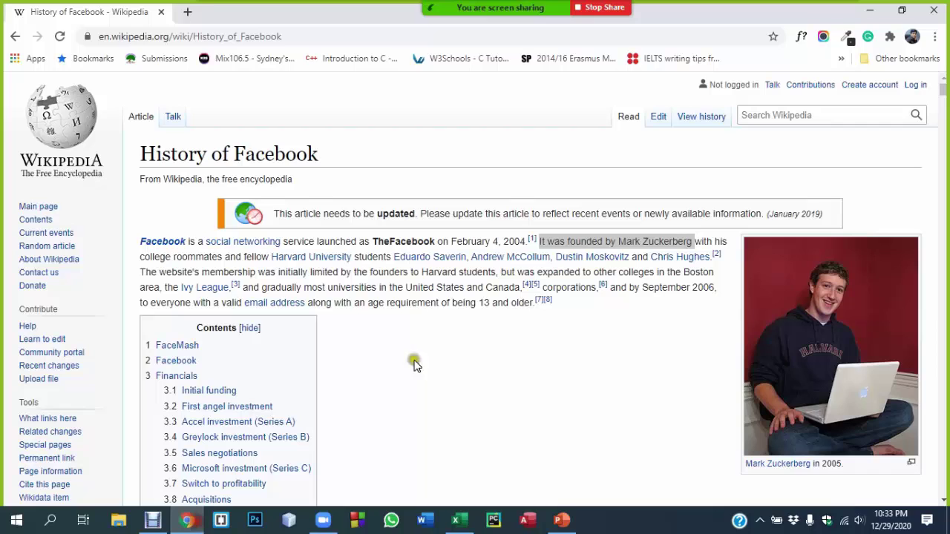
click(646, 308)
mouse_move(659, 247)
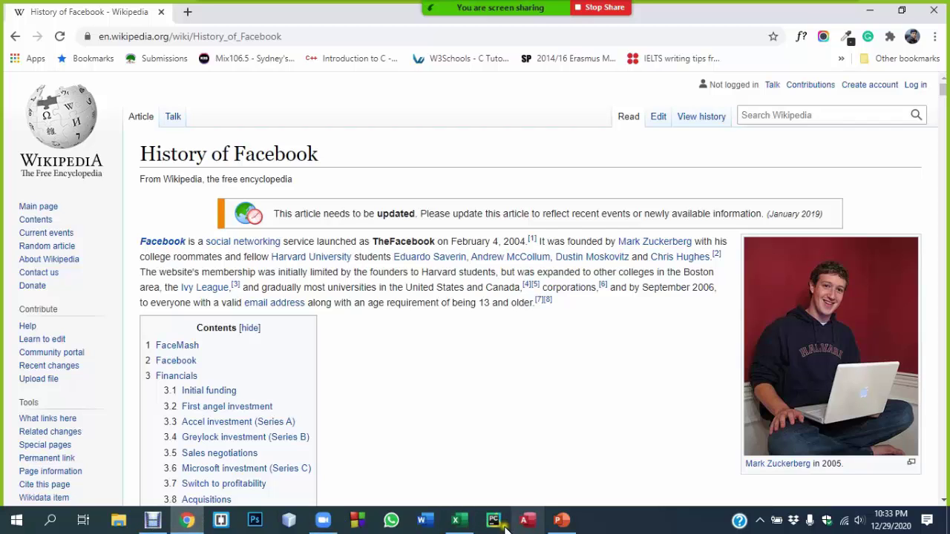
click(560, 522)
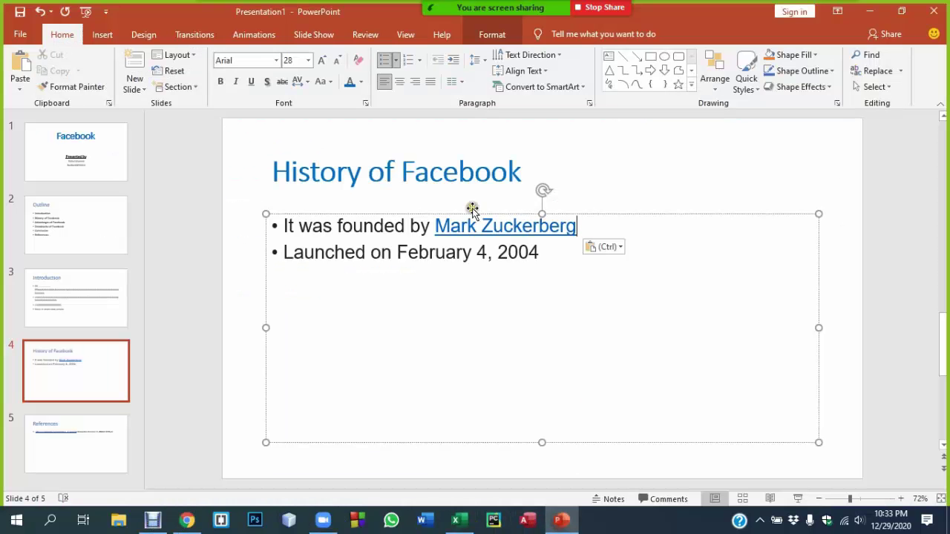
Step: Replace "It was founded" with "Invented" in the first bullet so it reads "Invented by Mark Zuckerberg"
click(334, 226)
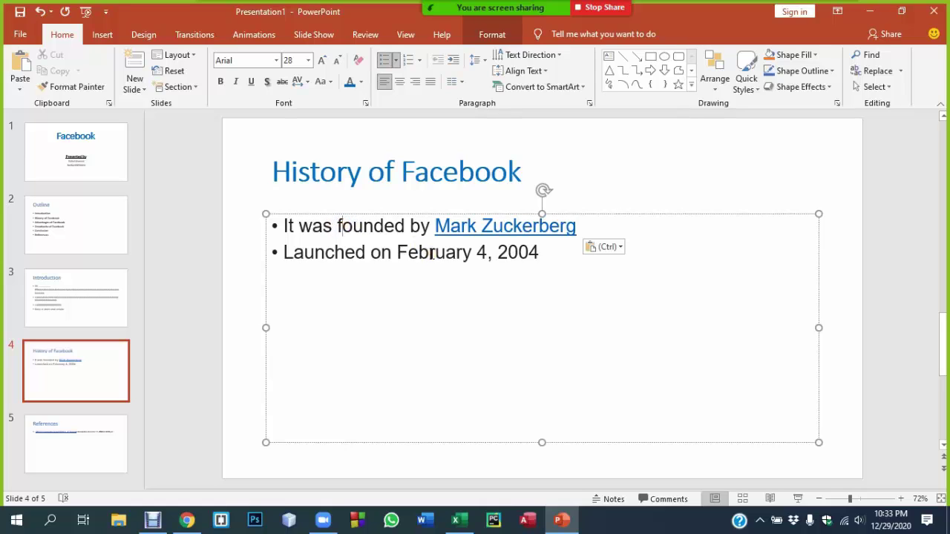
key(BackSpace)
key(BackSpace)
key(BackSpace)
key(BackSpace)
key(BackSpace)
key(BackSpace)
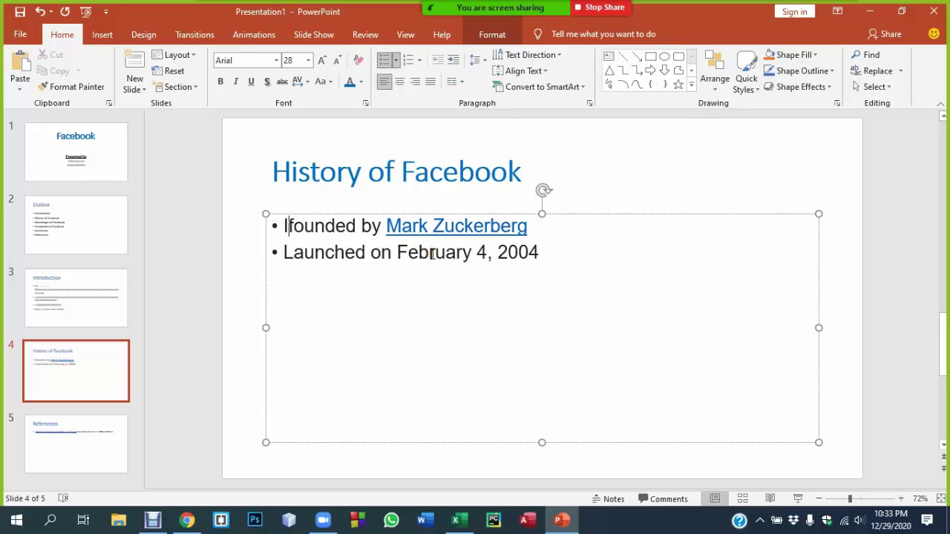
key(BackSpace)
key(Delete)
key(Delete)
key(Delete)
key(Delete)
key(Delete)
key(Delete)
key(Delete)
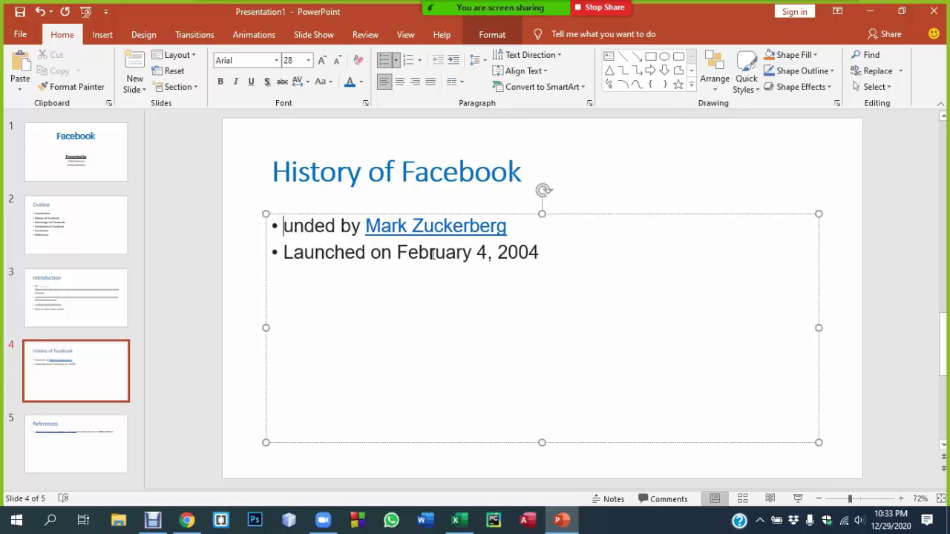
text(Invent)
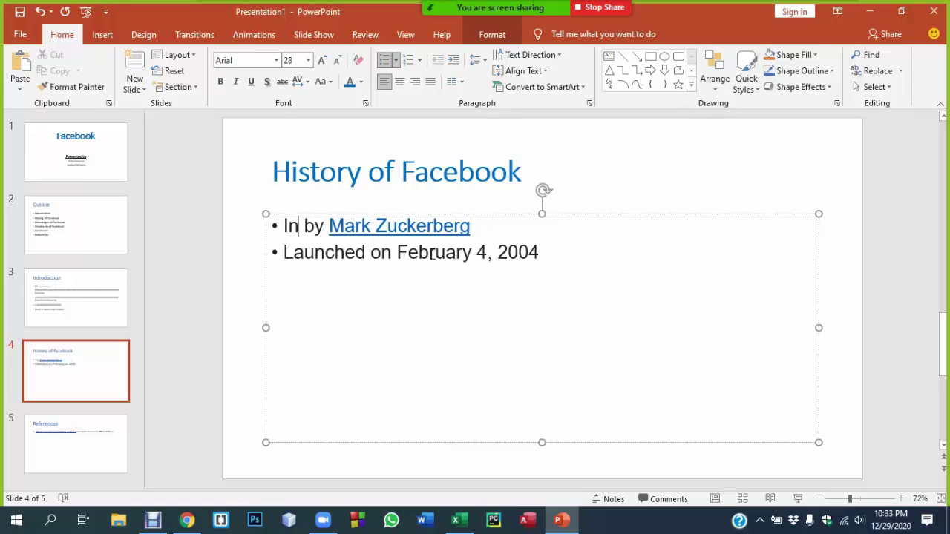
key(BackSpace)
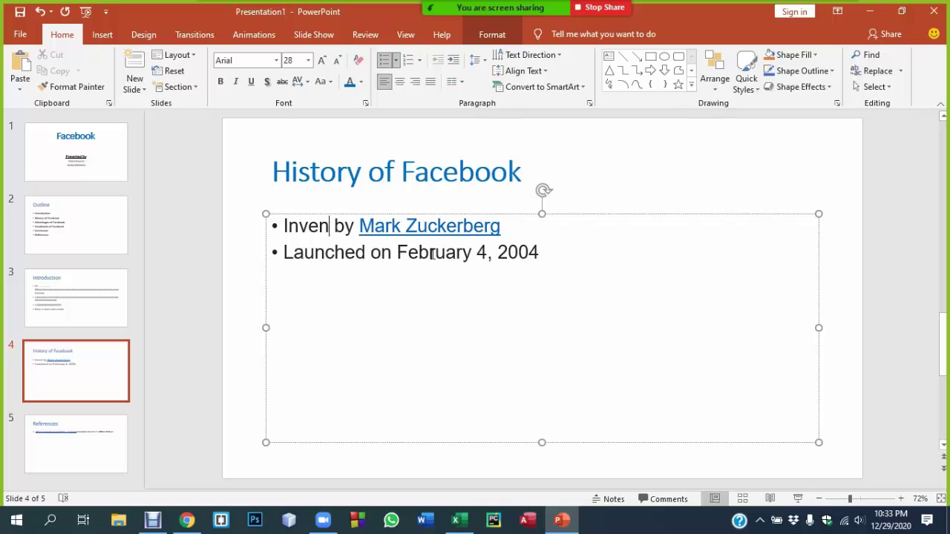
text(ted)
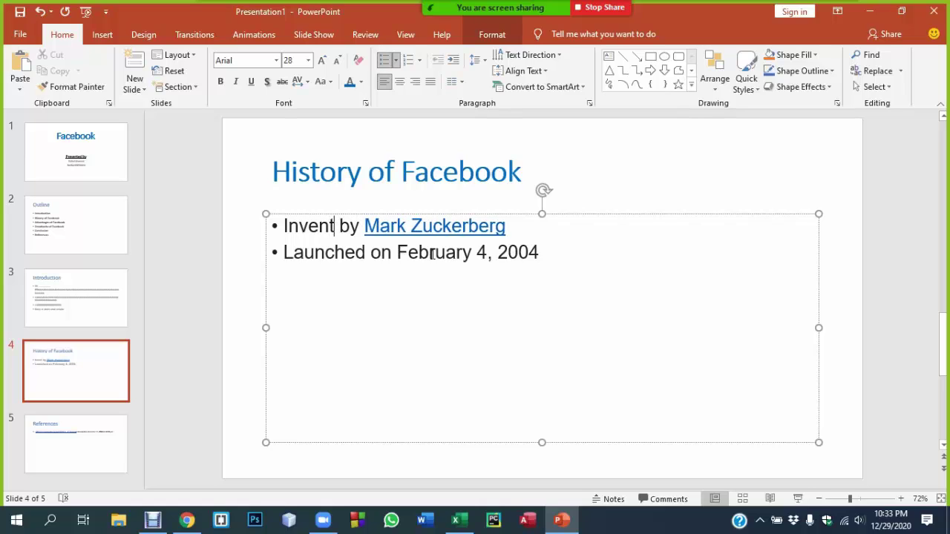
key(Delete)
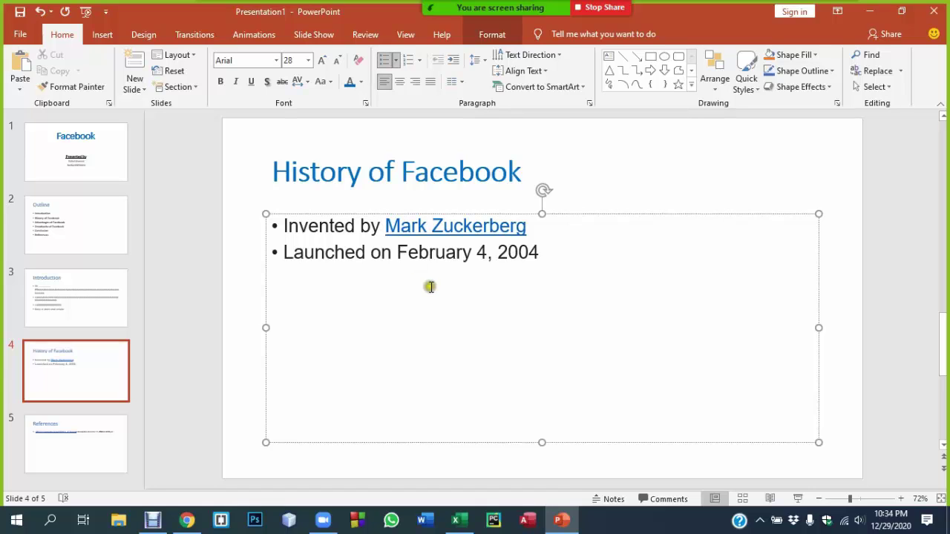
Step: Remove the hyperlink from "Mark Zuckerberg" and set the font color of the whole first bullet to black
drag(541, 231, 386, 227)
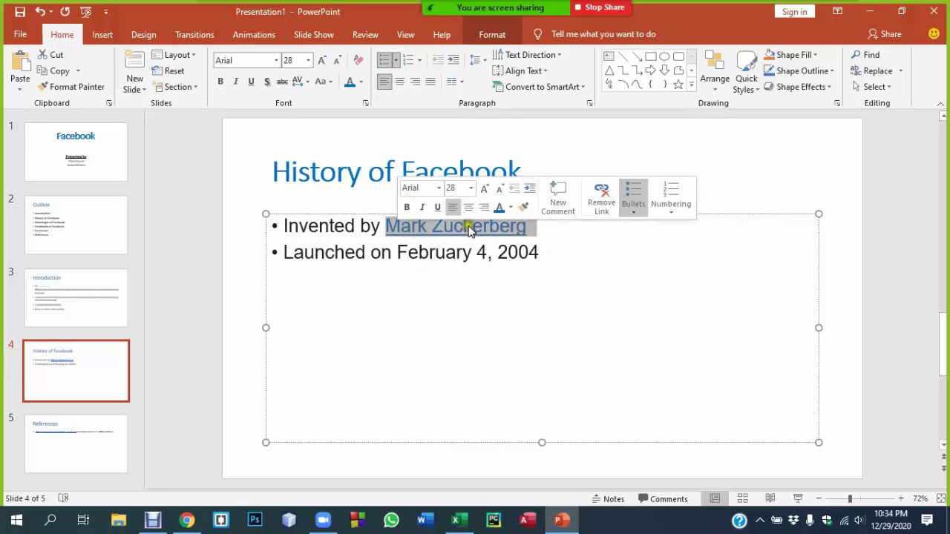
click(601, 199)
double_click(467, 228)
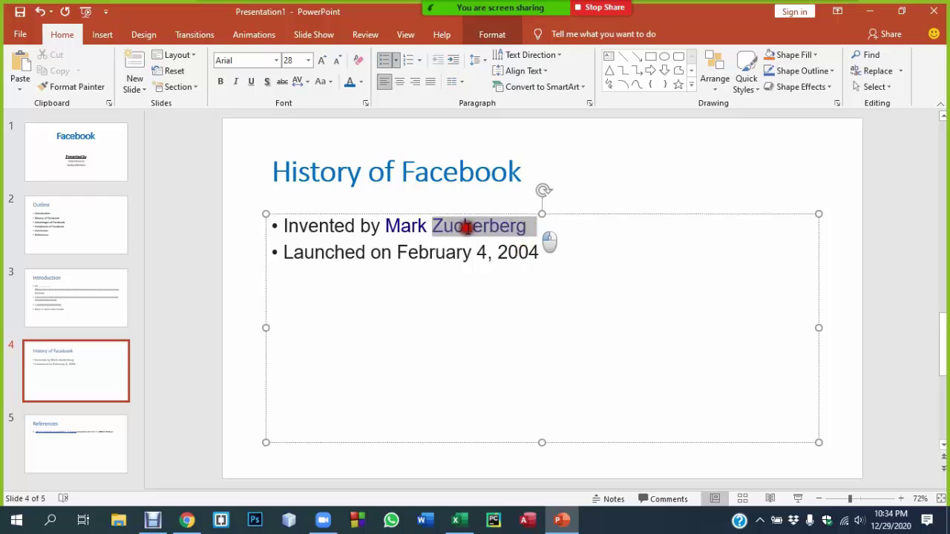
drag(529, 228, 282, 226)
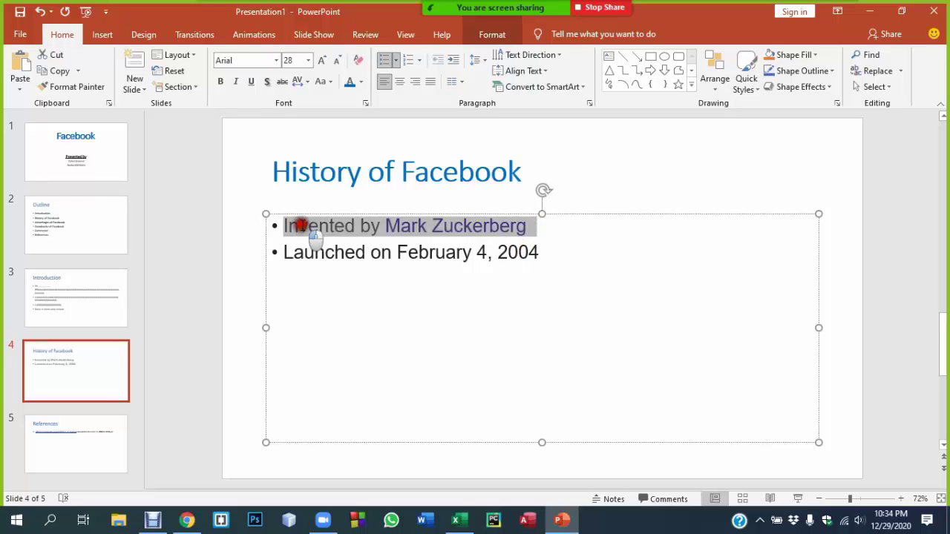
click(361, 82)
click(358, 109)
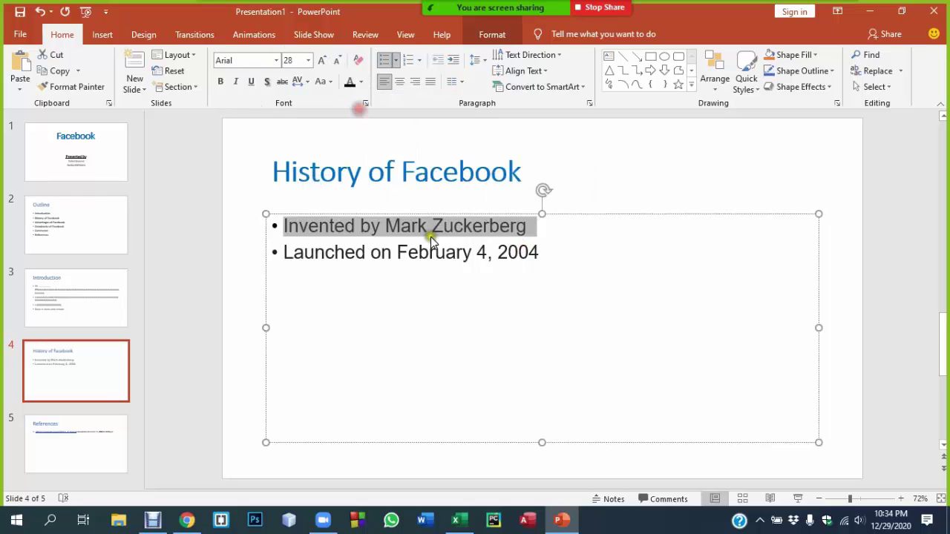
Step: Bold "Mark Zuckerberg" in the first bullet and add an empty line above that bullet
click(432, 237)
drag(527, 226, 388, 223)
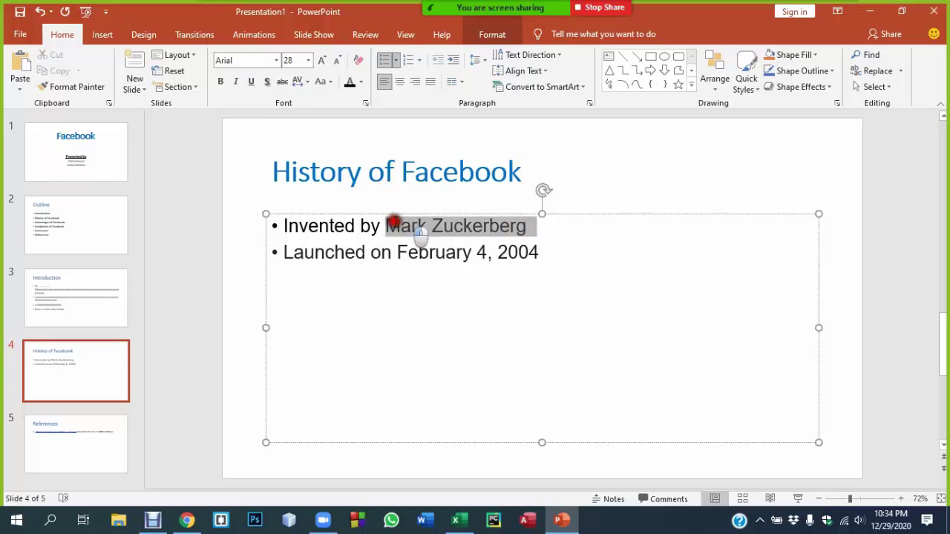
key(ctrl+b)
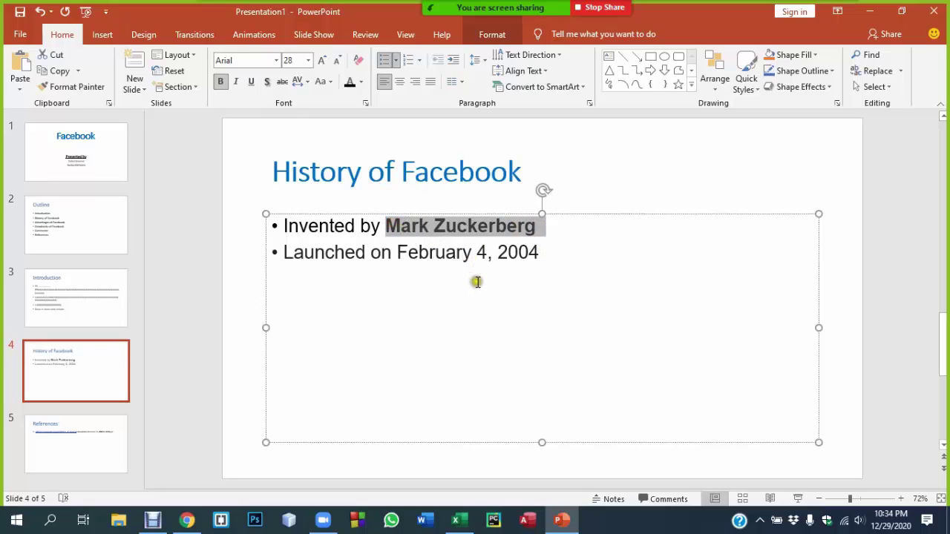
click(493, 274)
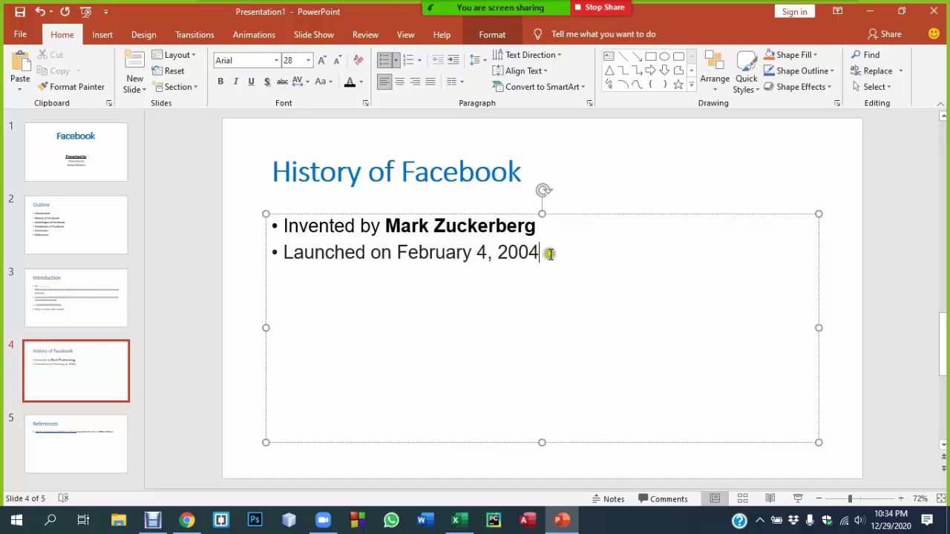
click(282, 226)
key(Return)
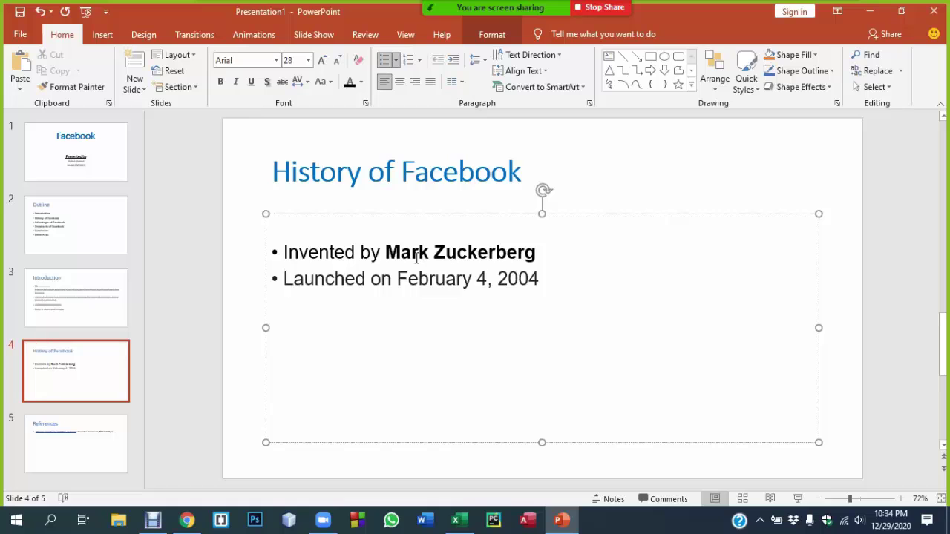
Step: Add a slide after History of Facebook and title it "Advantages of Facebook", copied from the Outline slide
click(57, 297)
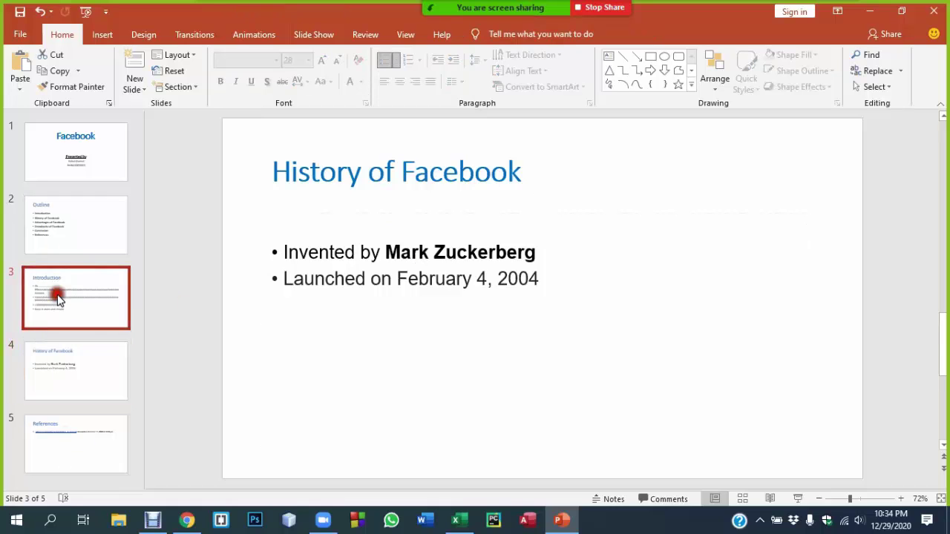
click(61, 236)
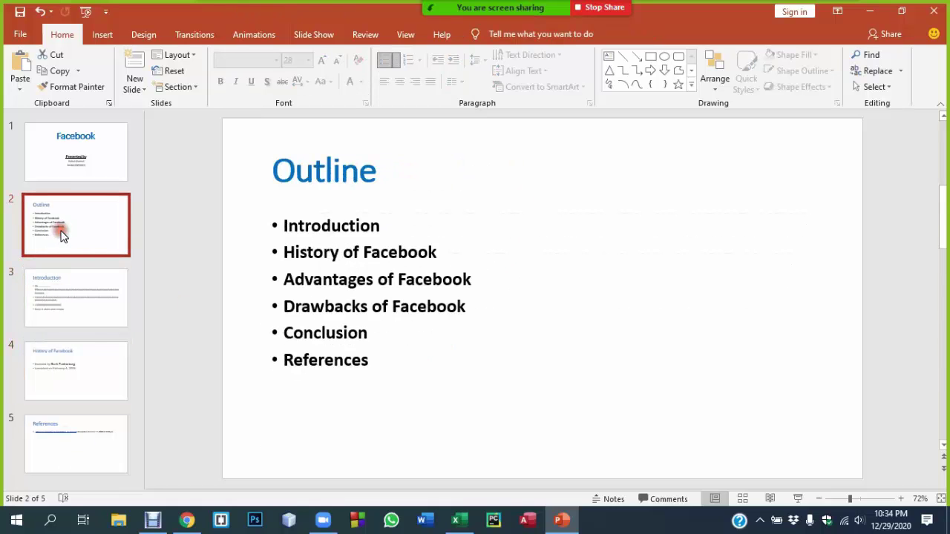
click(347, 281)
drag(283, 278, 472, 280)
key(ctrl+c)
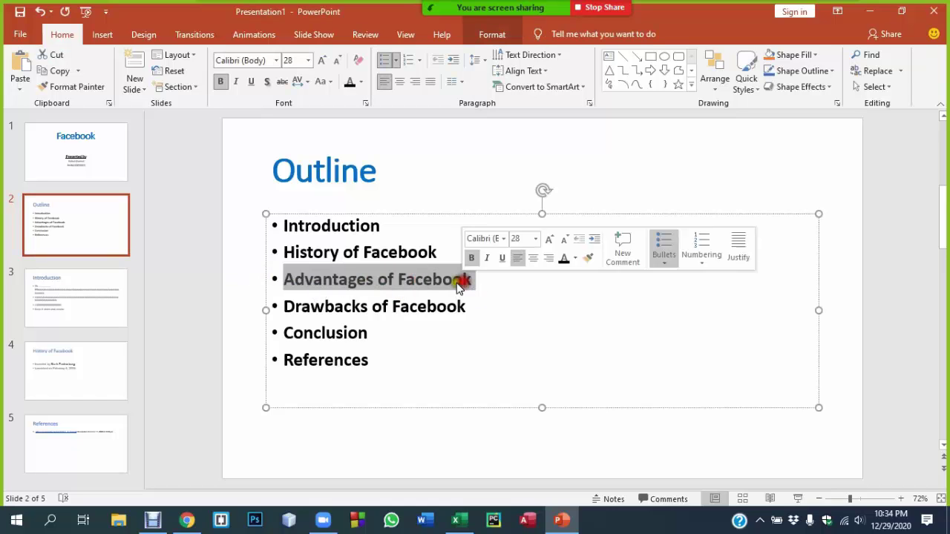
click(75, 355)
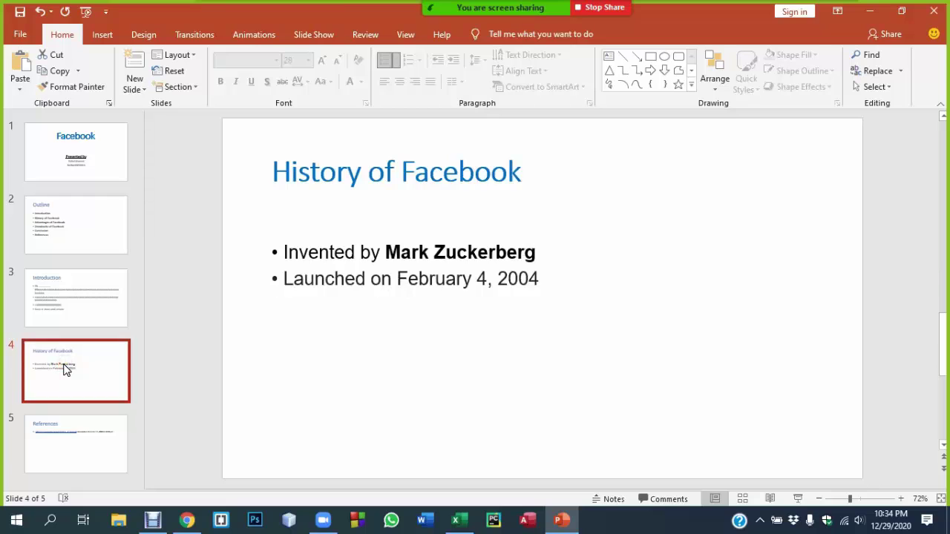
key(Return)
click(320, 182)
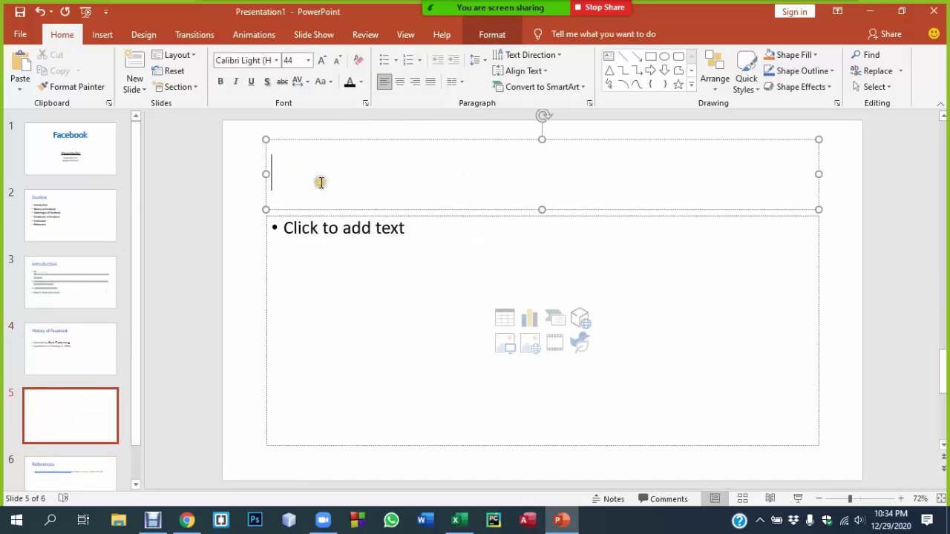
key(ctrl+v)
key(BackSpace)
Step: Add a slide after Advantages of Facebook and title it "Drawbacks of Facebook", copied from the Outline slide
click(72, 399)
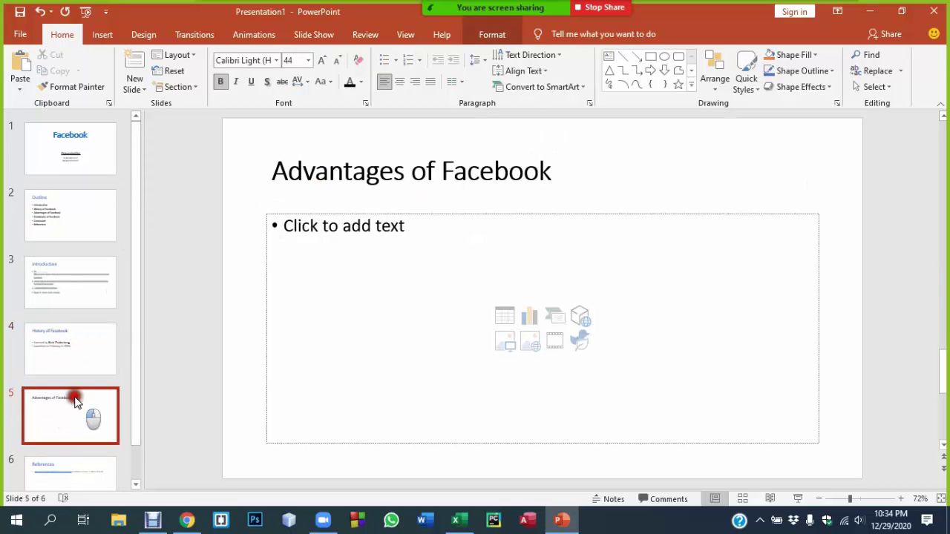
key(Return)
scroll(49, 223, up, 1)
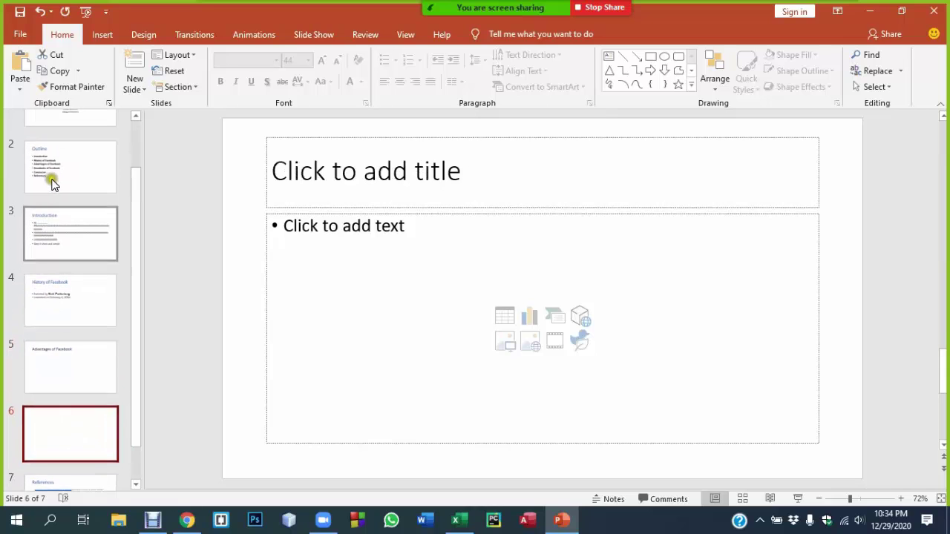
click(53, 175)
click(346, 309)
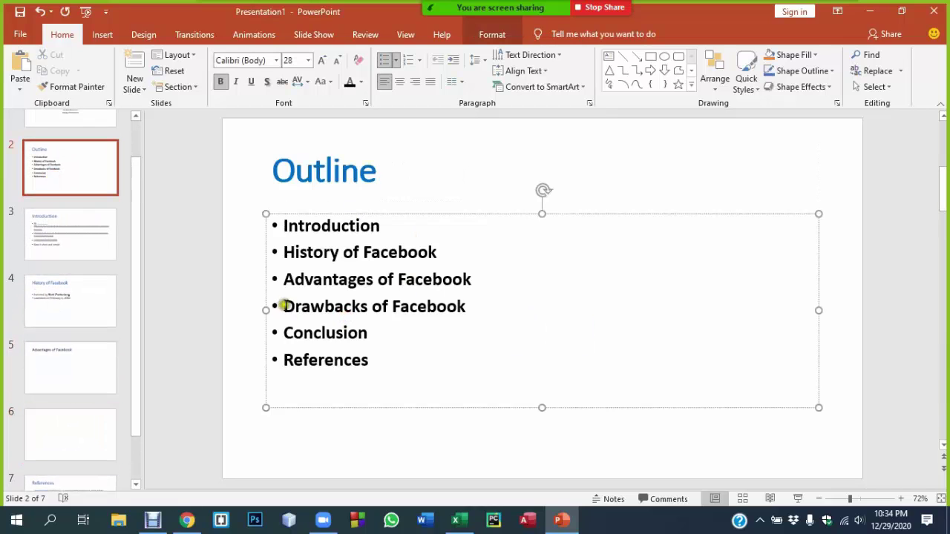
drag(287, 307, 456, 310)
key(ctrl+c)
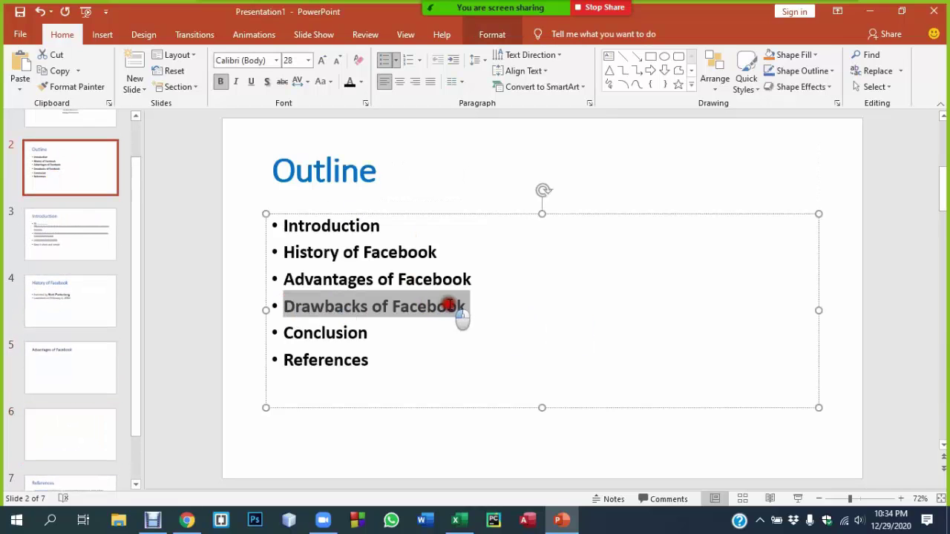
click(47, 434)
click(317, 159)
key(ctrl+v)
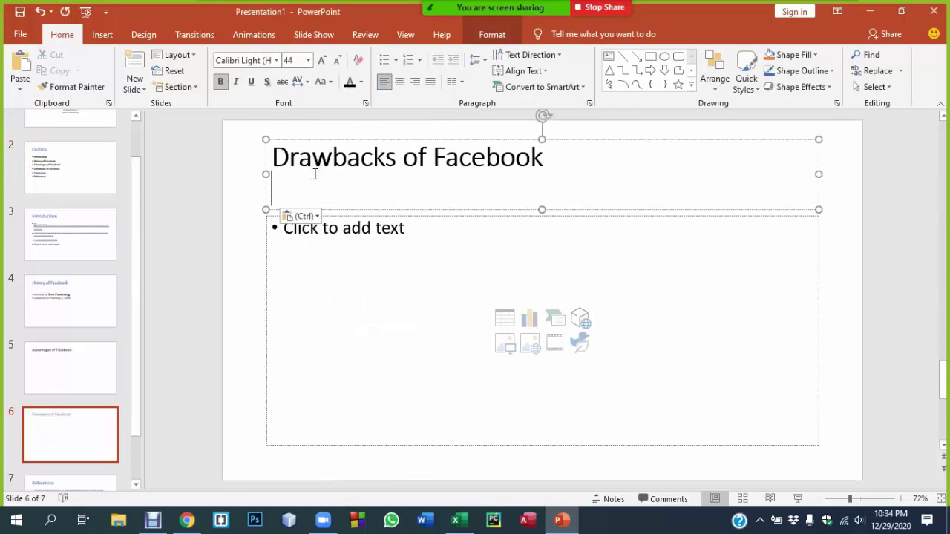
key(BackSpace)
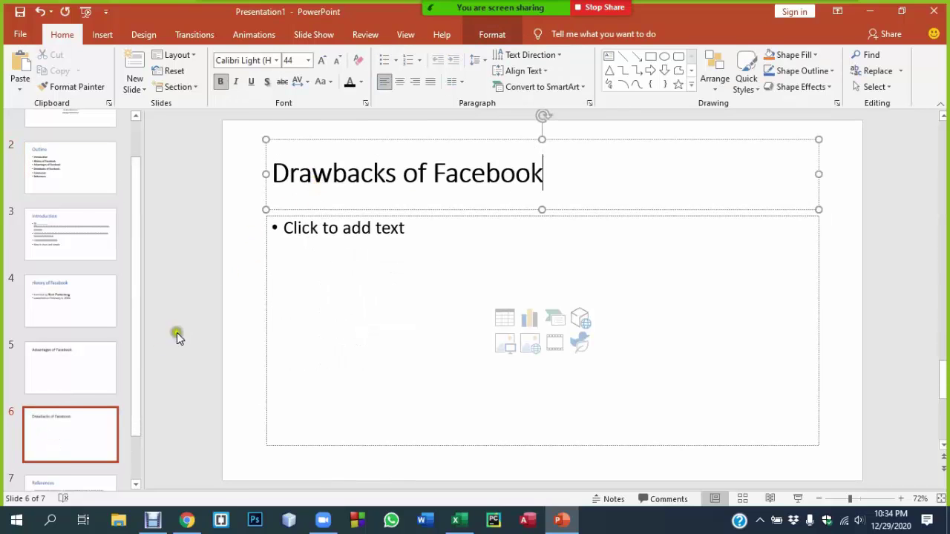
Step: Add a new slide after Drawbacks of Facebook and go back to the Outline slide
click(56, 429)
key(Return)
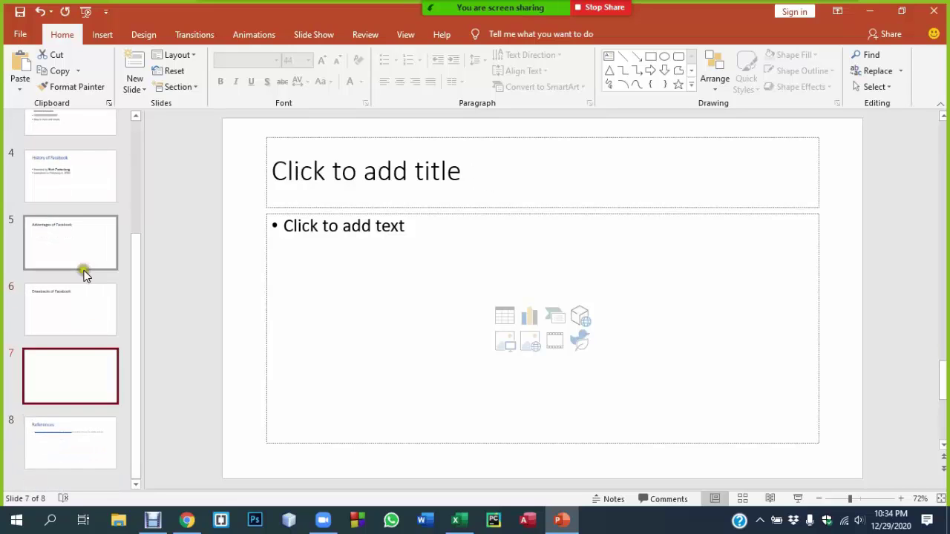
scroll(57, 222, up, 3)
click(71, 173)
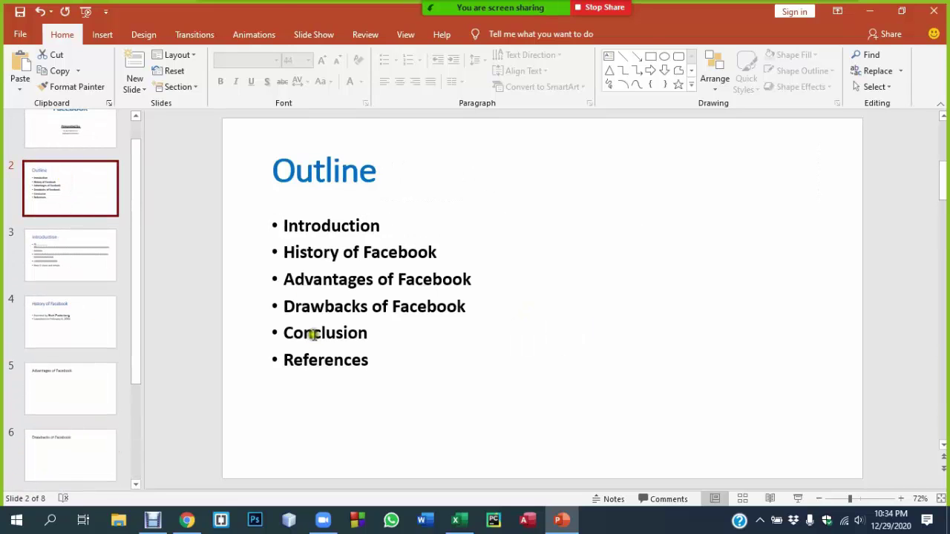
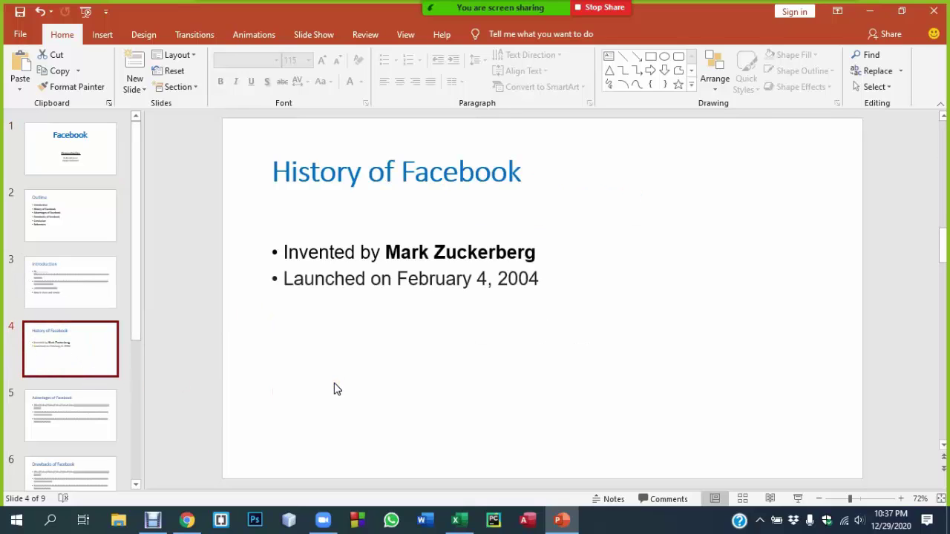
Step: Play the slide show from the beginning through to the Thank You slide, step back four slides and end the show
key(F5)
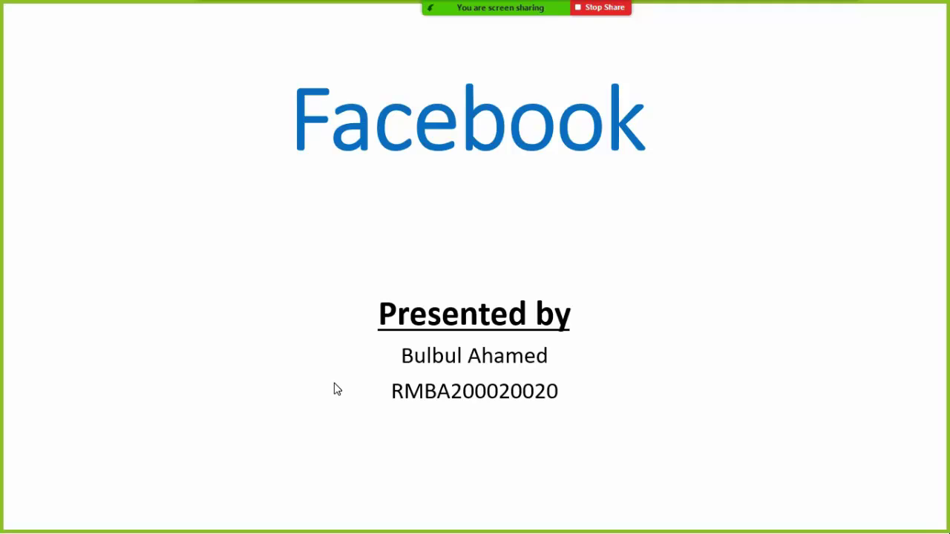
key(Right)
key(Right)
key(Right)
key(Right)
key(Right)
key(Right)
key(Right)
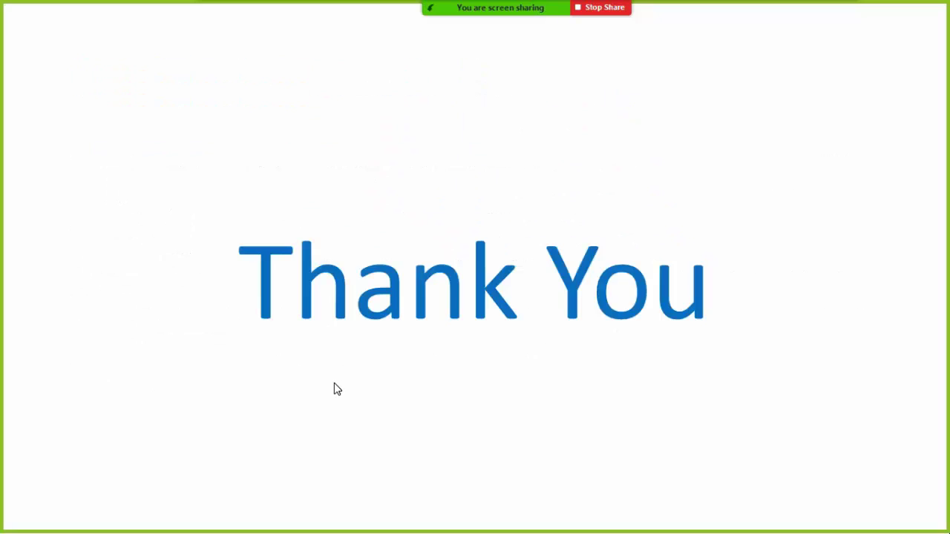
key(Left)
key(Left)
key(Left)
key(Left)
key(Escape)
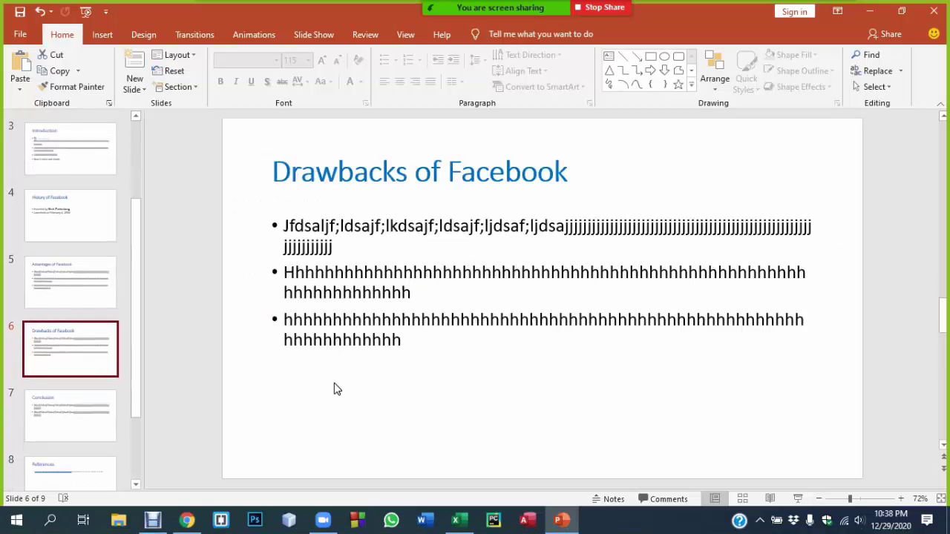
Step: Present the show twice starting from the Advantages of Facebook slide, ending it each time
click(95, 264)
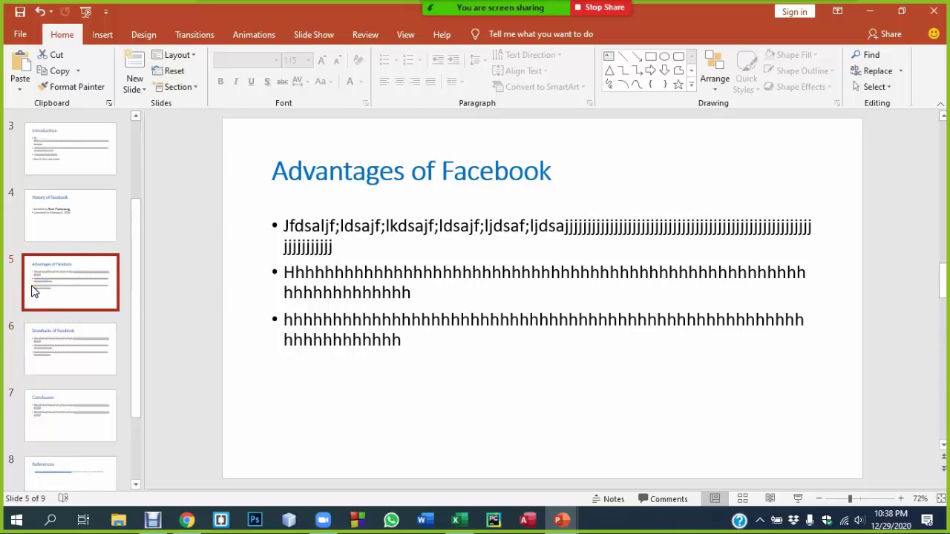
key(shift+F5)
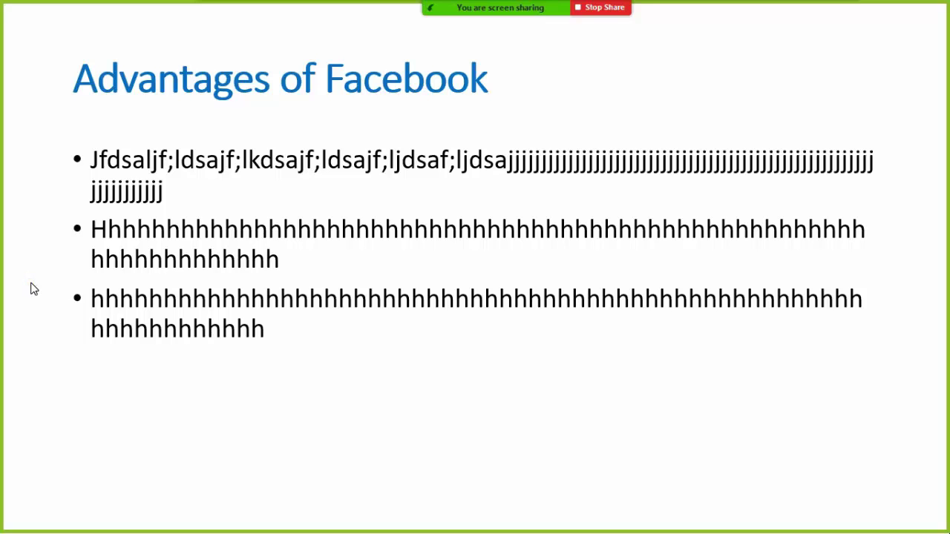
key(Escape)
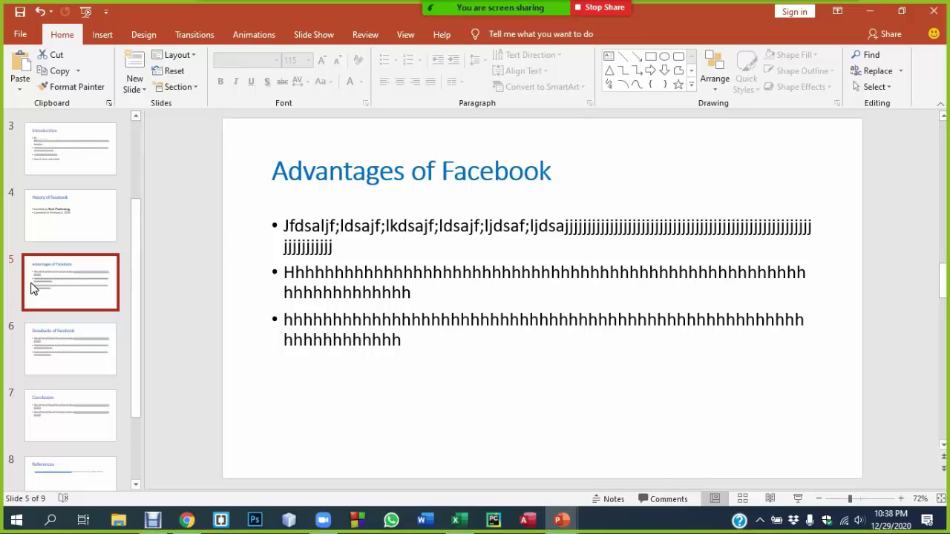
key(shift+F5)
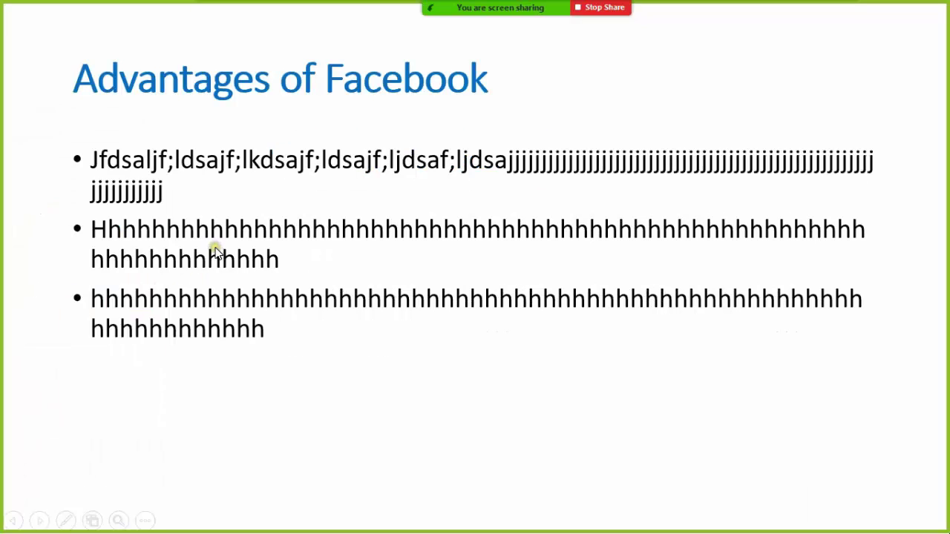
key(Escape)
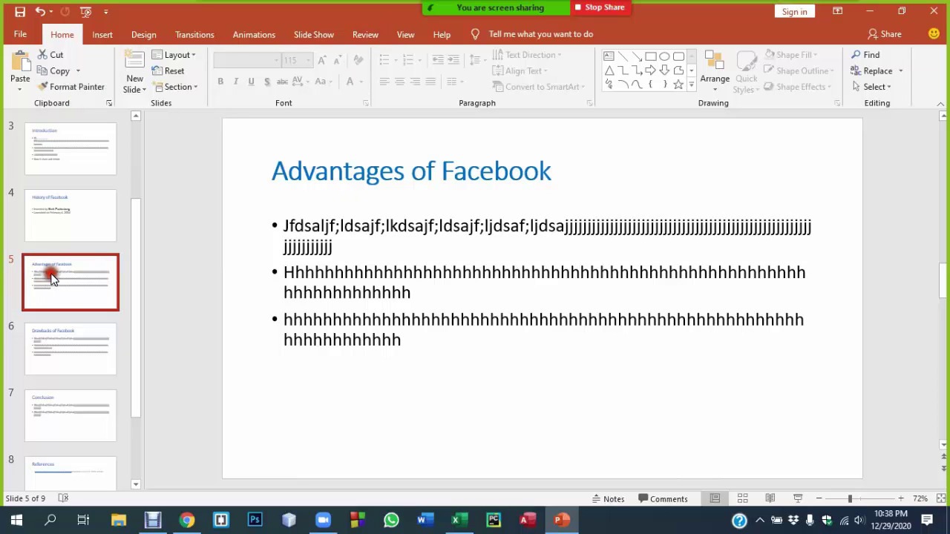
Step: Display the slide show commands, present once more from slide 5, and select the Conclusion slide after ending the show
click(307, 37)
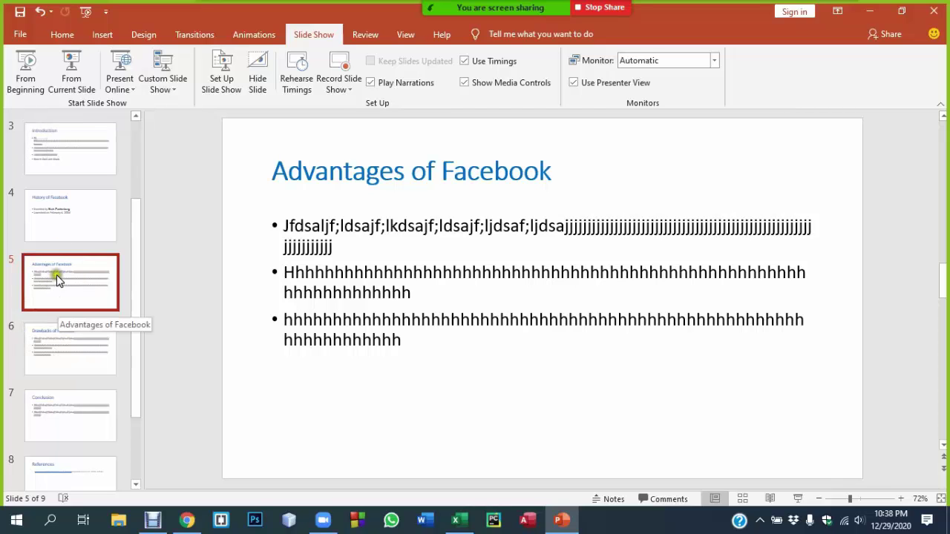
click(47, 338)
click(52, 297)
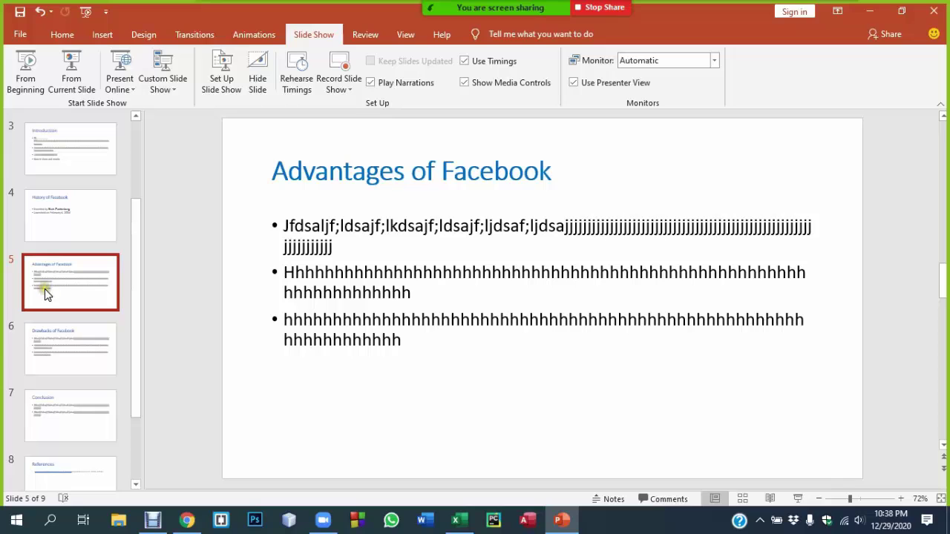
key(shift+F5)
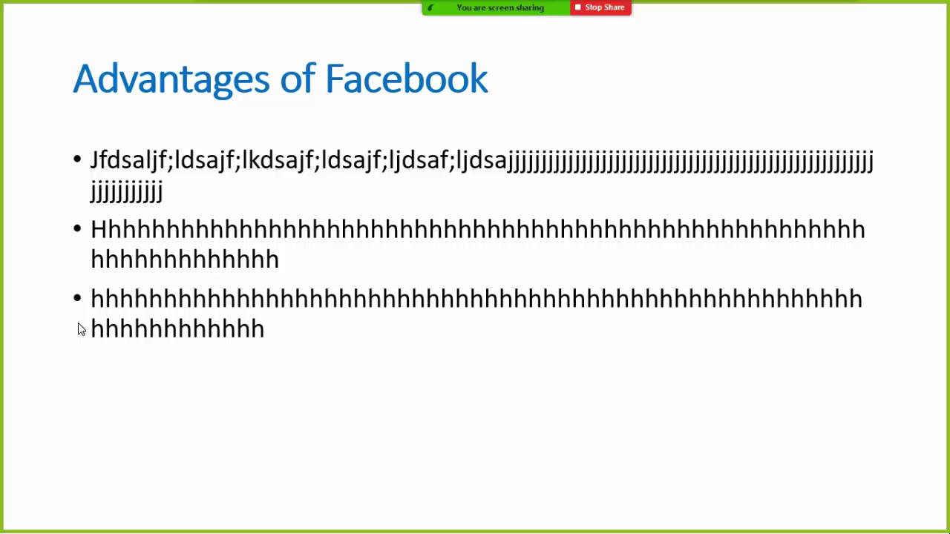
key(Escape)
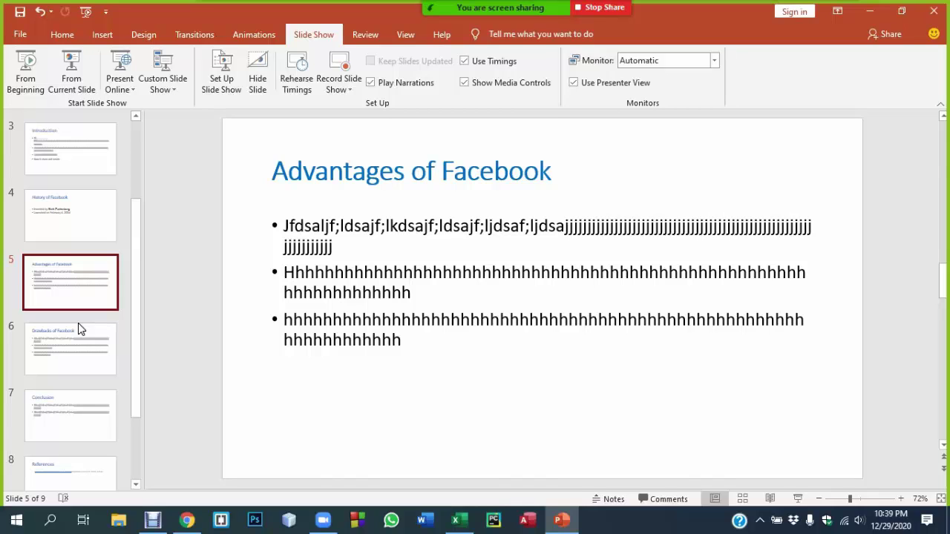
click(48, 397)
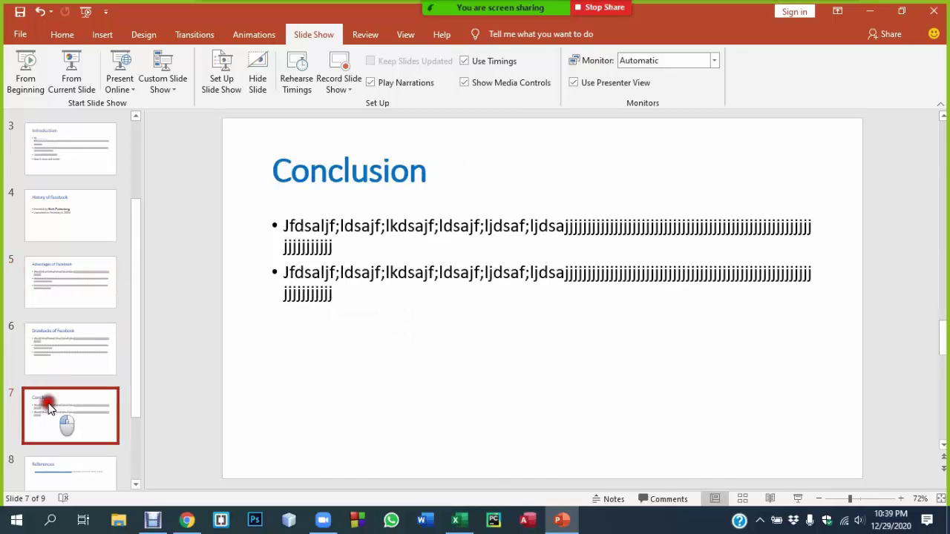
Step: Look through the deck's slides, comparing the title, Outline and Introduction slides, and return to the title slide
key(Up)
key(Up)
key(Up)
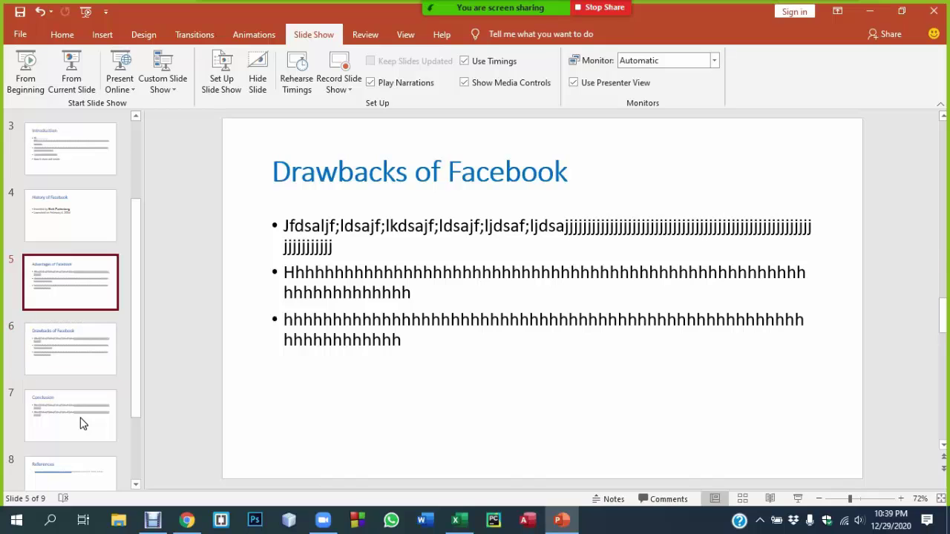
key(Down)
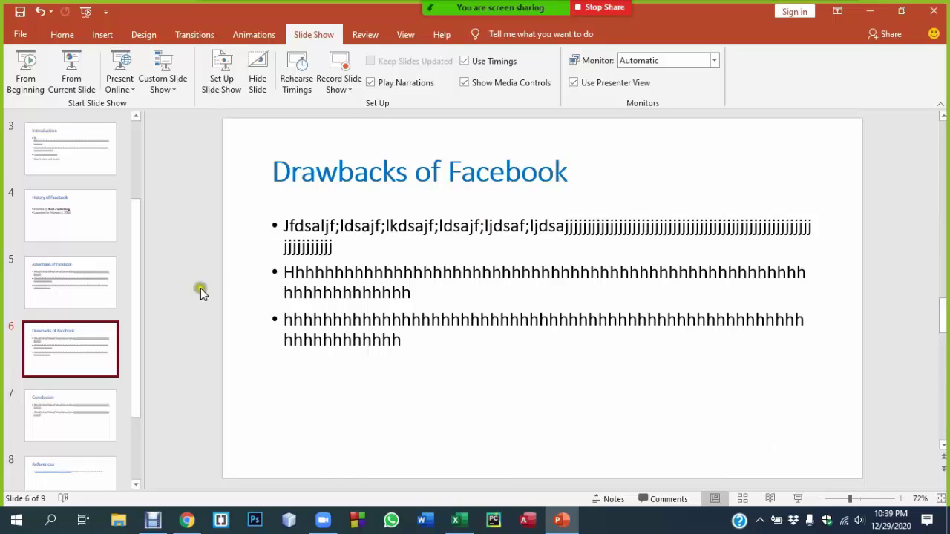
click(101, 153)
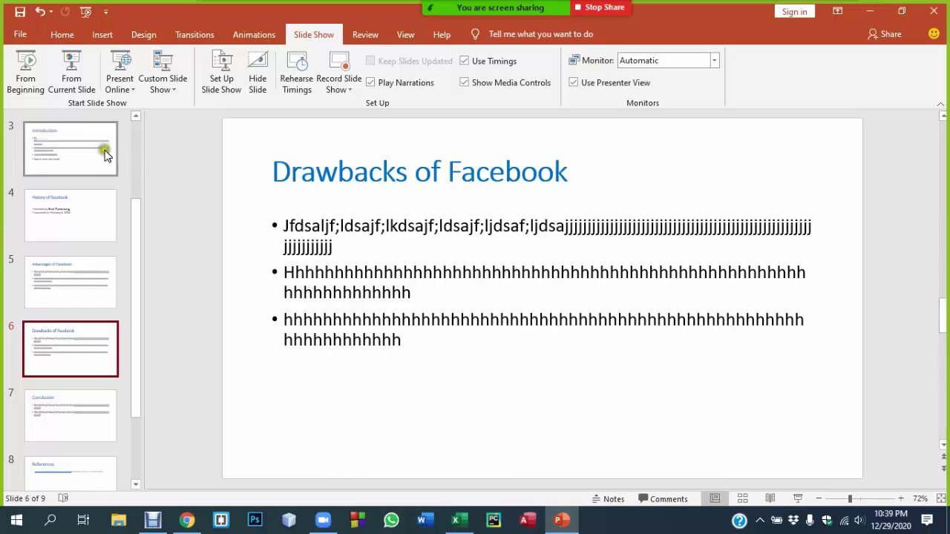
scroll(77, 252, up, 2)
click(65, 148)
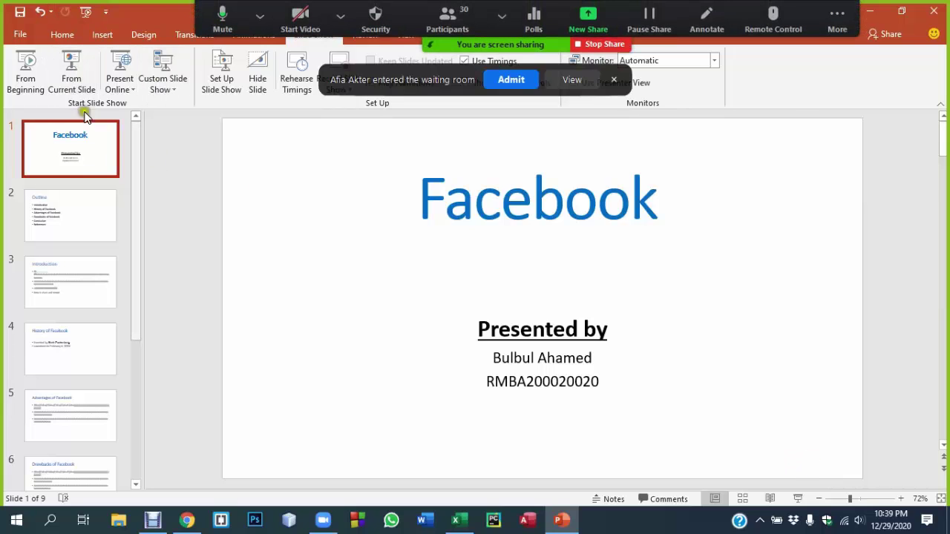
click(42, 212)
click(60, 134)
click(56, 278)
click(47, 205)
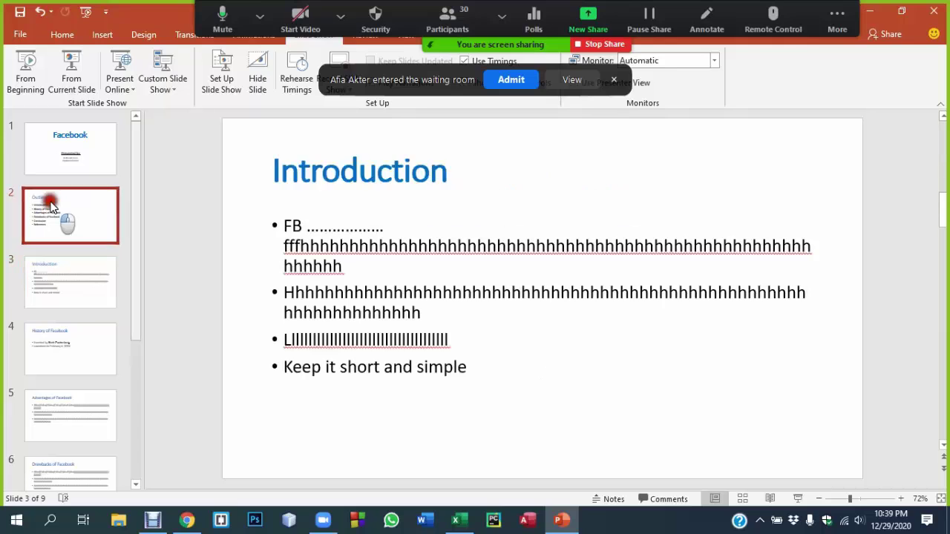
click(53, 128)
click(54, 295)
click(68, 238)
click(55, 133)
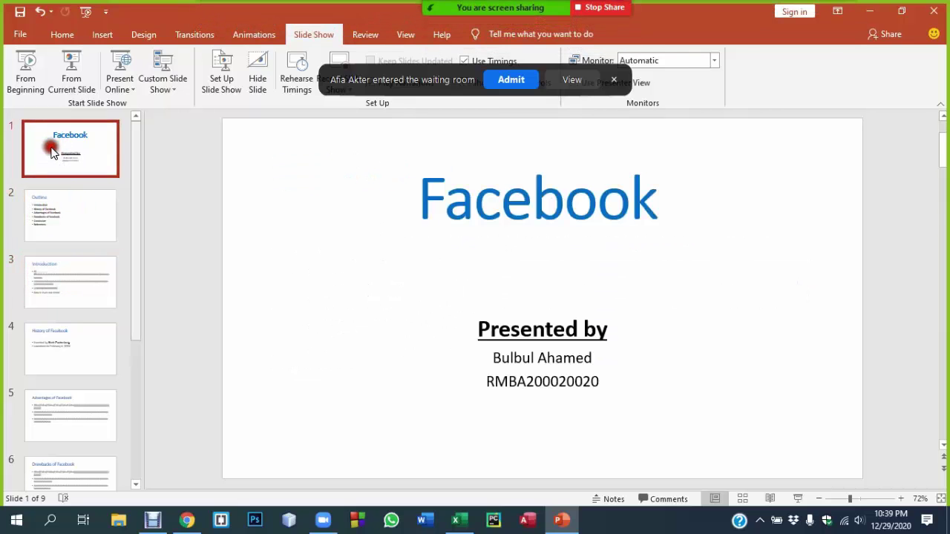
Step: Admit the waiting meeting participant and turn on slide numbers in the Header and Footer settings
click(99, 35)
click(517, 82)
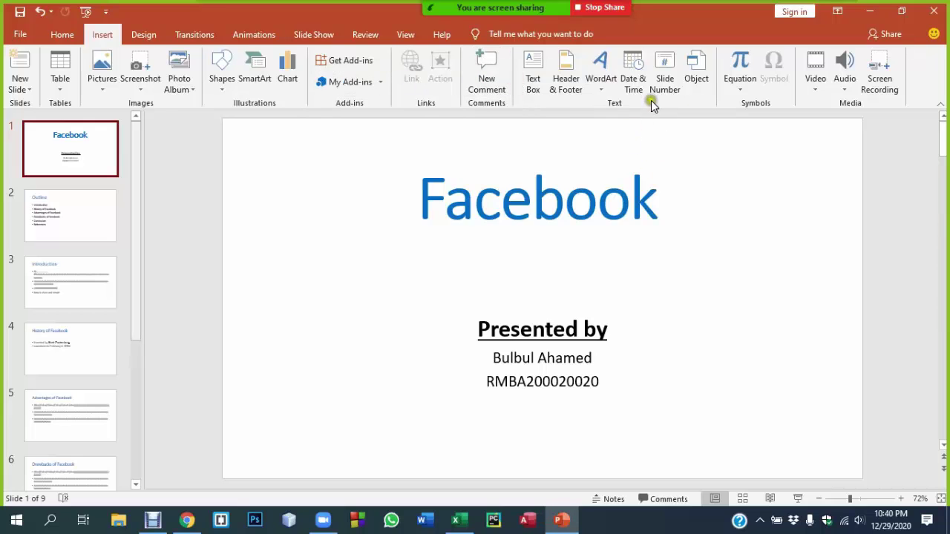
click(663, 80)
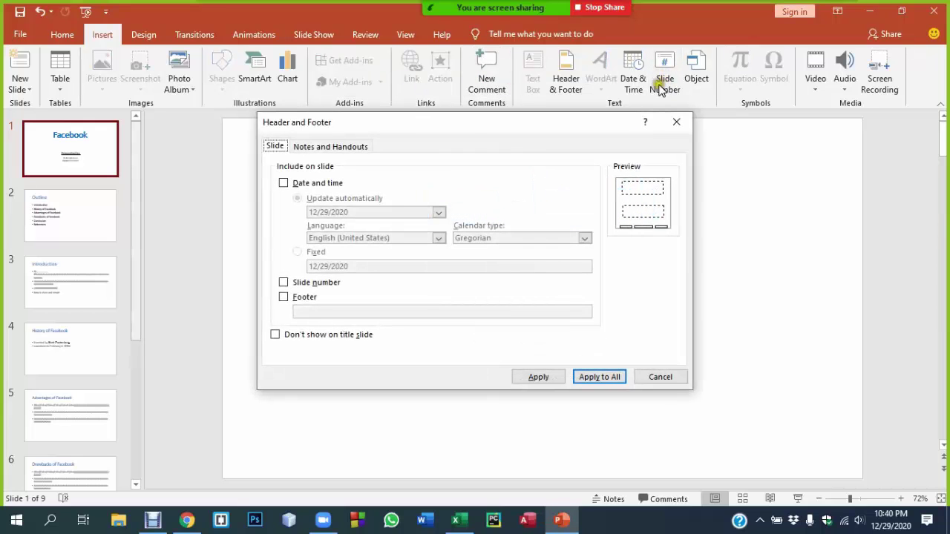
click(283, 283)
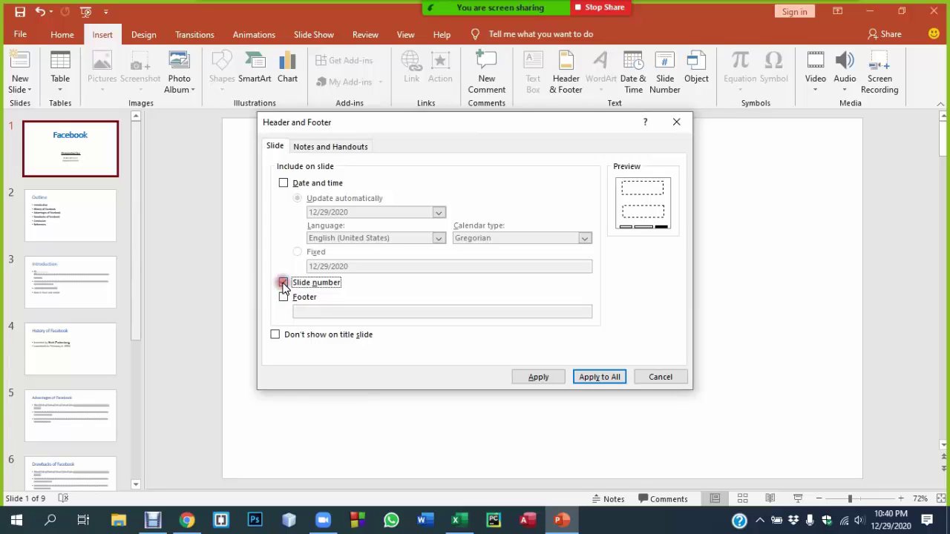
click(283, 282)
click(284, 282)
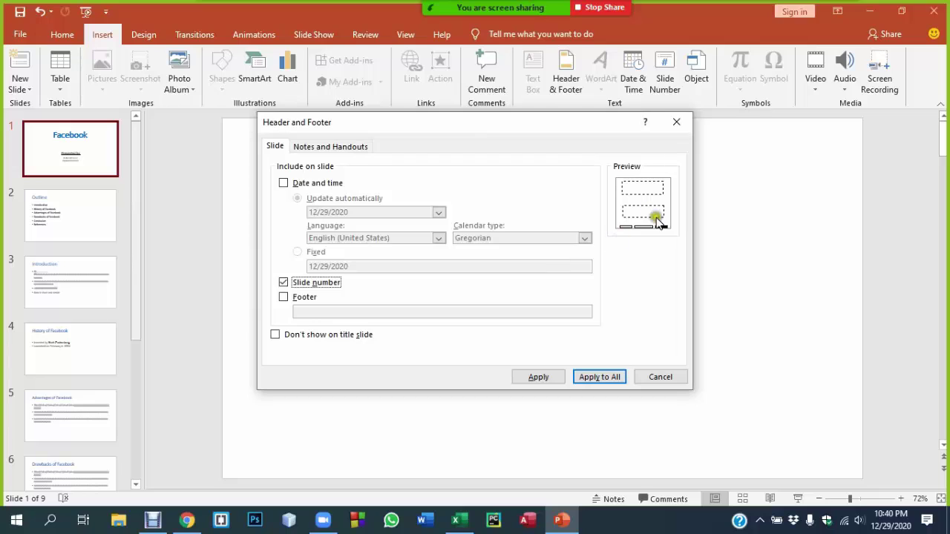
Step: Enable the slide footer and enter the presenter's e-mail address as its text
click(283, 298)
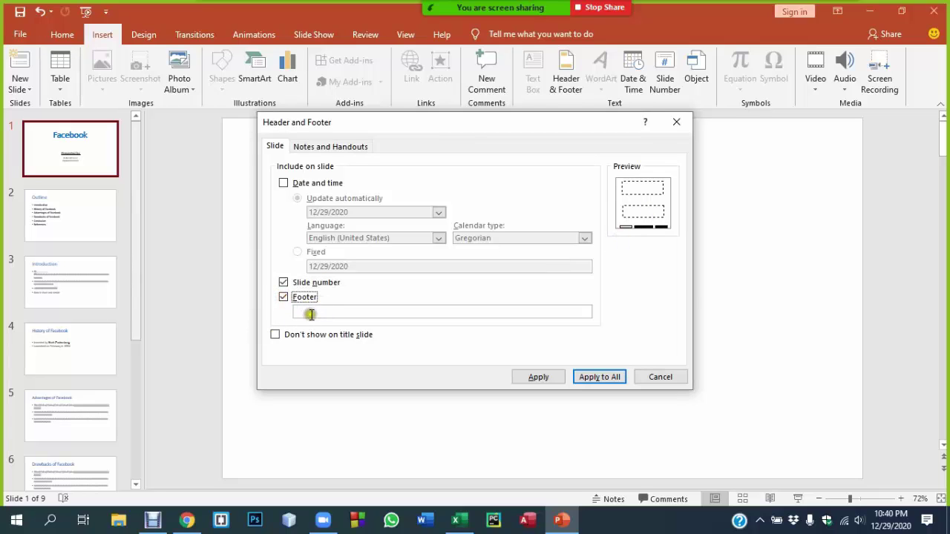
click(311, 314)
click(51, 148)
click(326, 312)
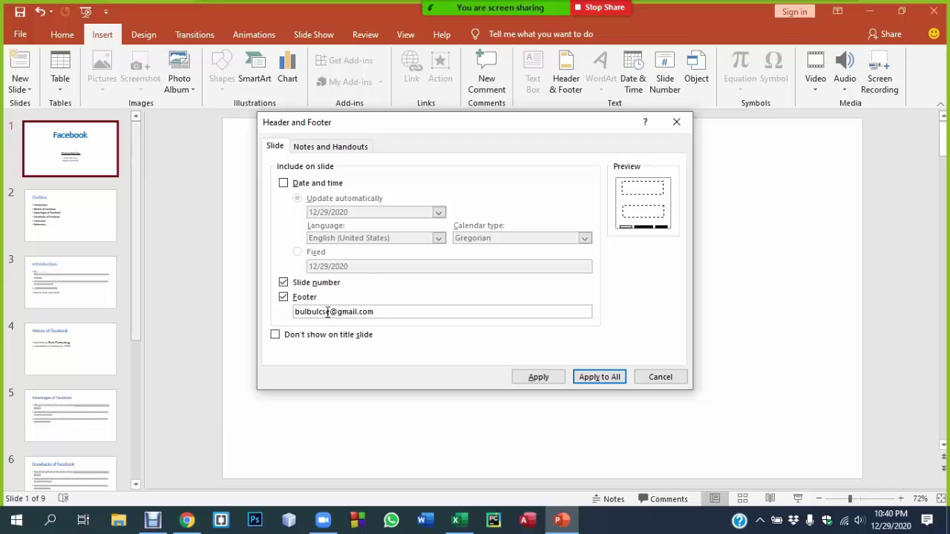
Step: Include an automatically updating date on the slides in the "December 29, 2020" format
click(285, 185)
click(284, 184)
click(286, 187)
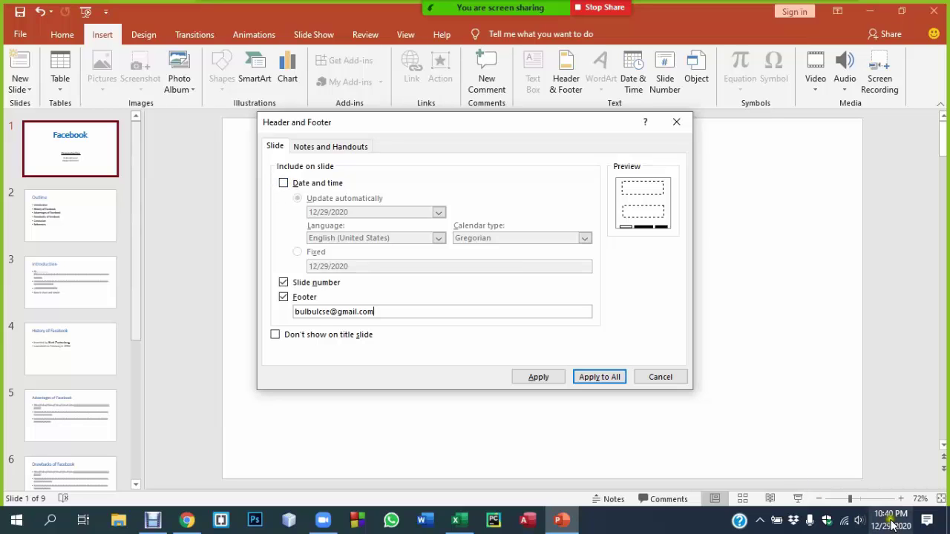
mouse_move(902, 524)
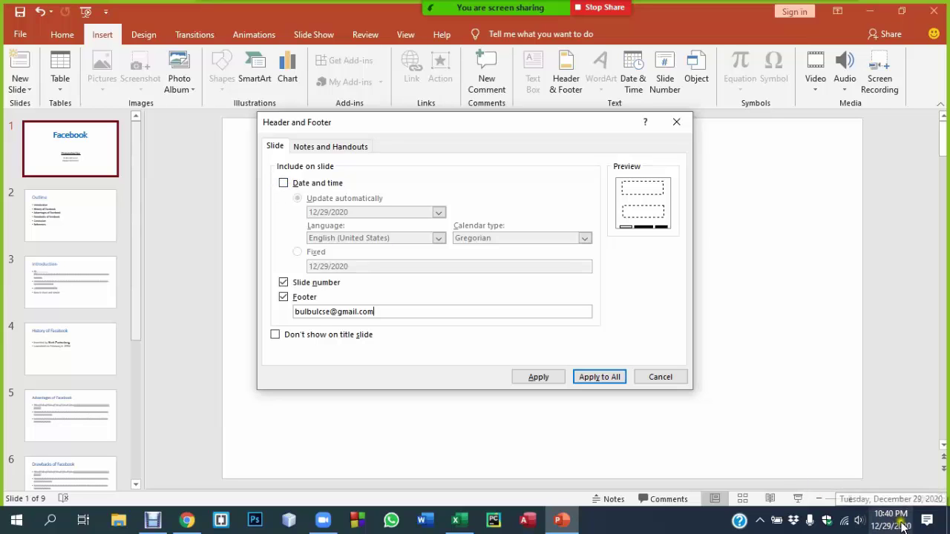
click(286, 186)
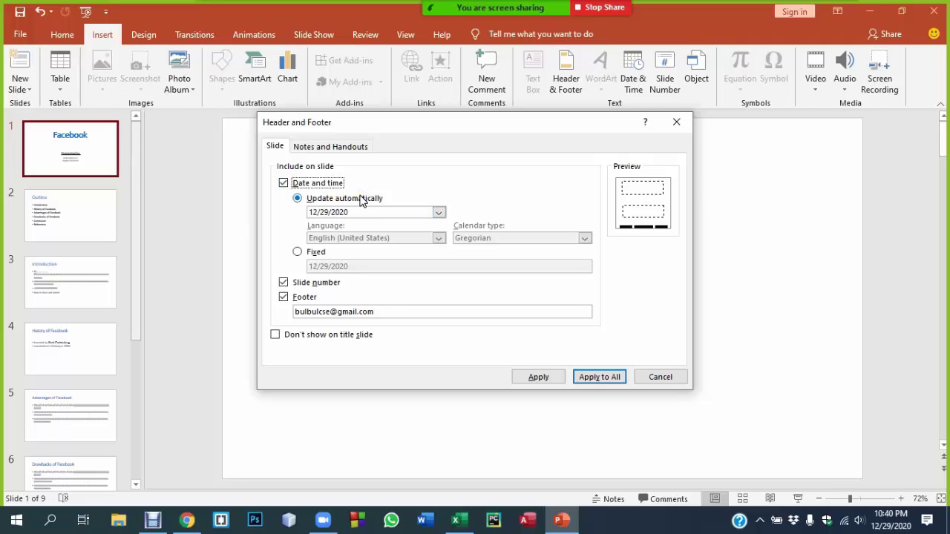
click(360, 201)
click(365, 213)
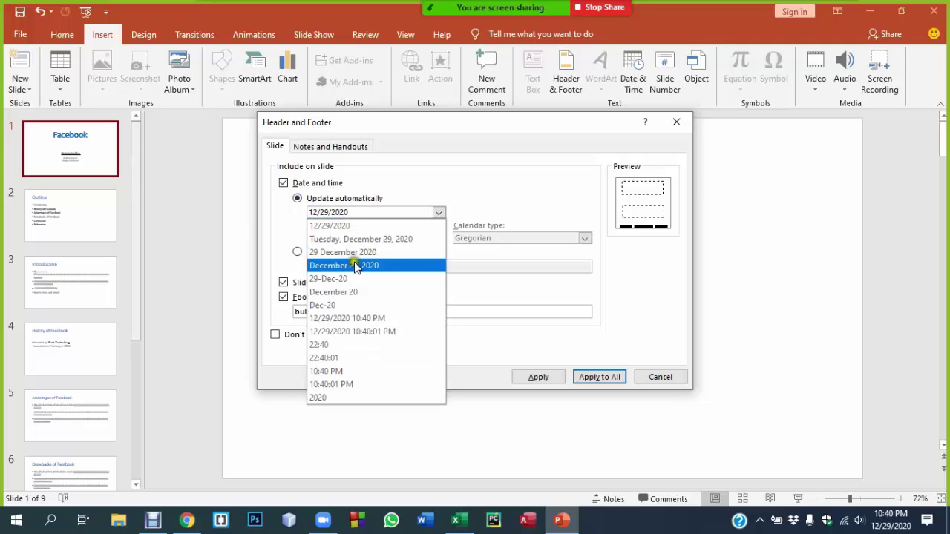
click(363, 266)
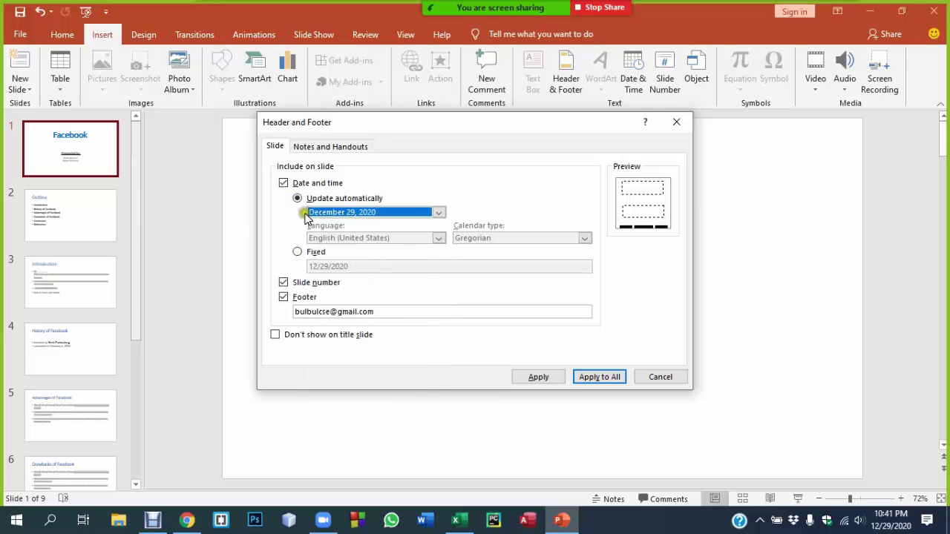
Step: Keep the date on automatic update instead of Fixed, and apply the header and footer settings to all slides except the title slide
click(299, 253)
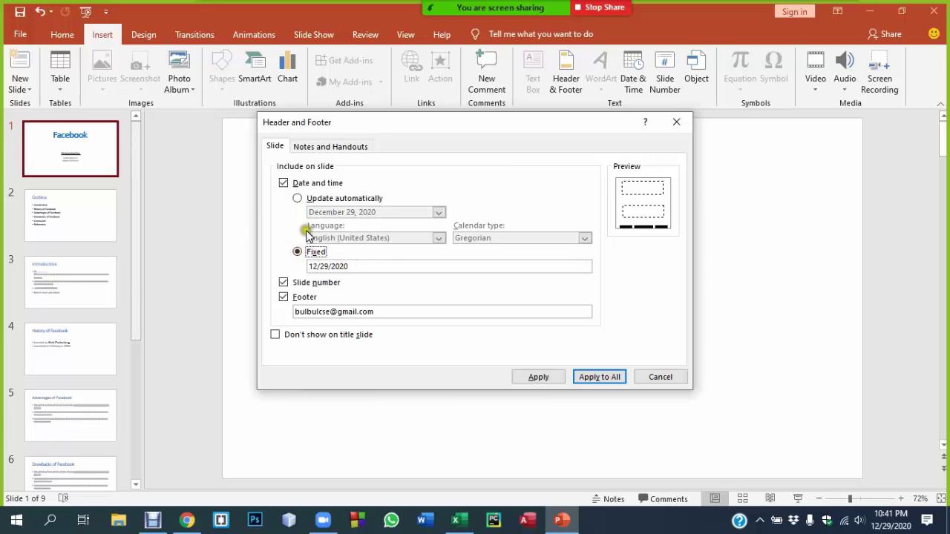
click(297, 198)
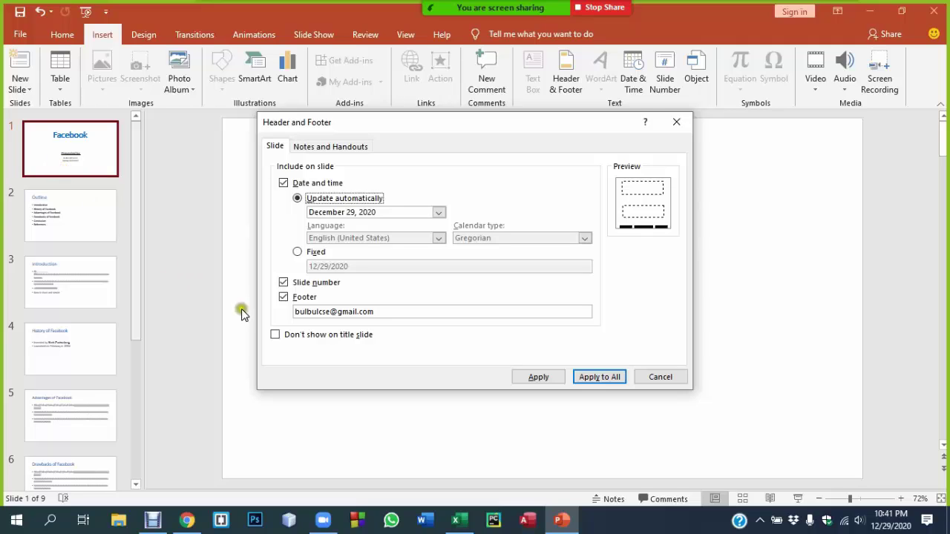
click(276, 335)
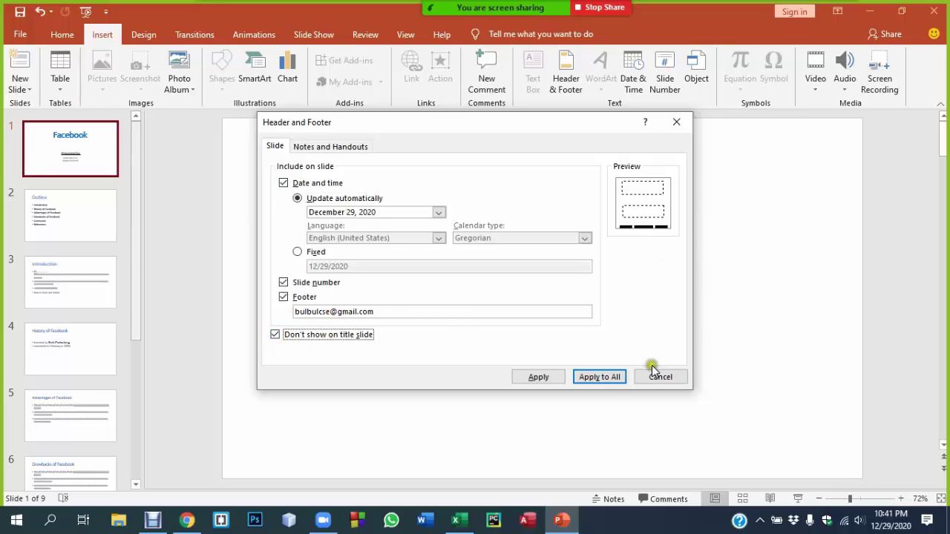
click(609, 378)
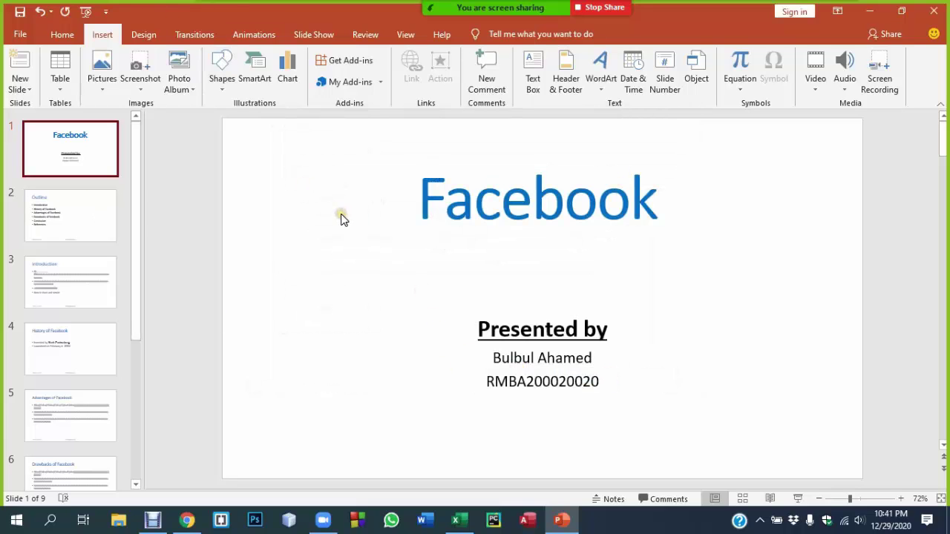
Step: Play the slide show from the beginning through to the Thank You slide to check the footers
key(F5)
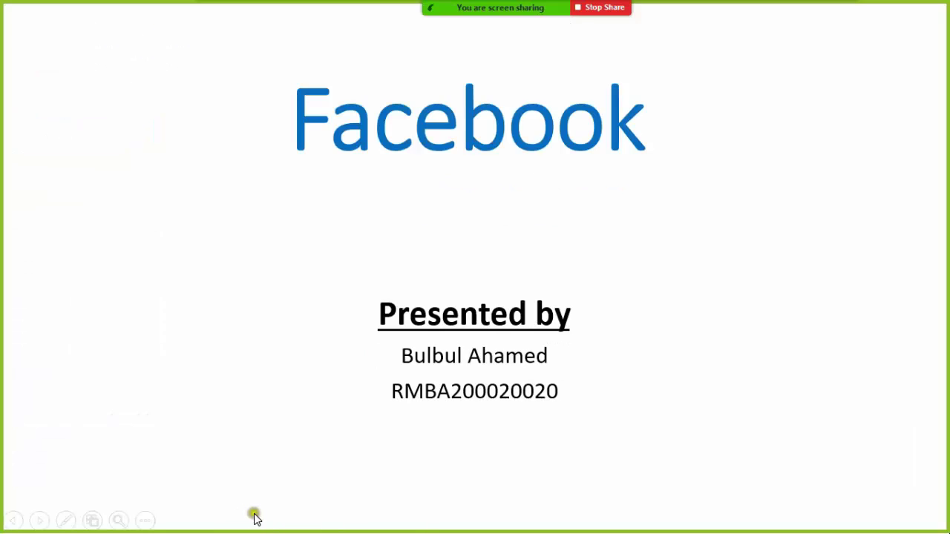
key(Right)
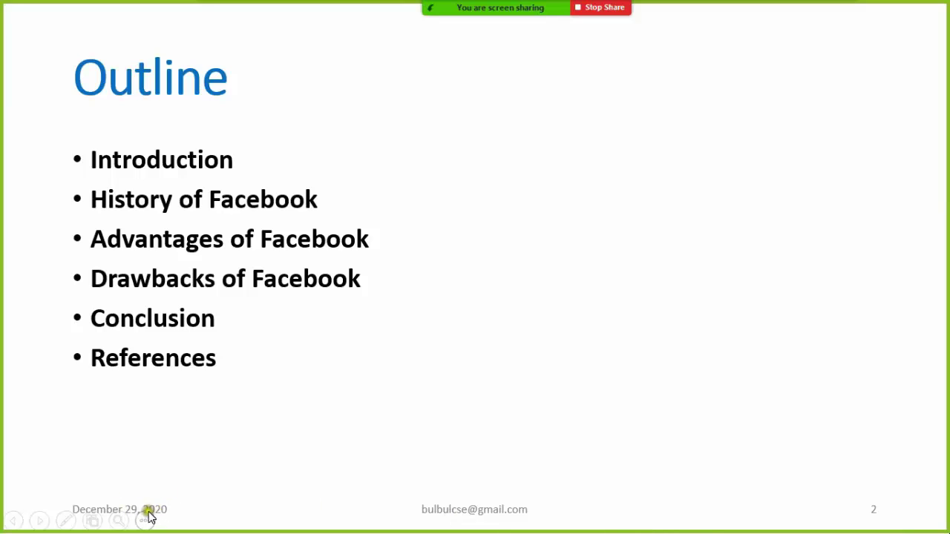
key(Right)
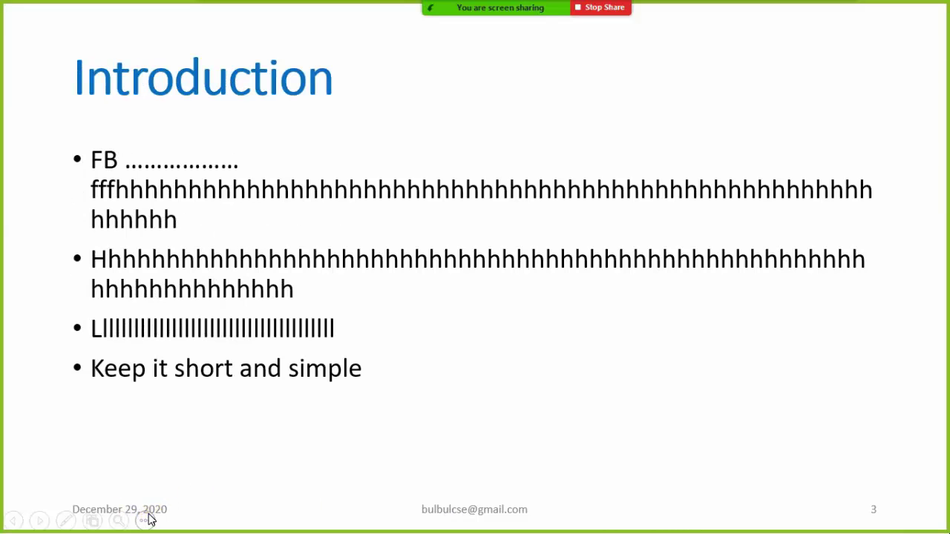
key(Right)
key(Right)
key(Right)
key(Right)
key(Right)
key(Right)
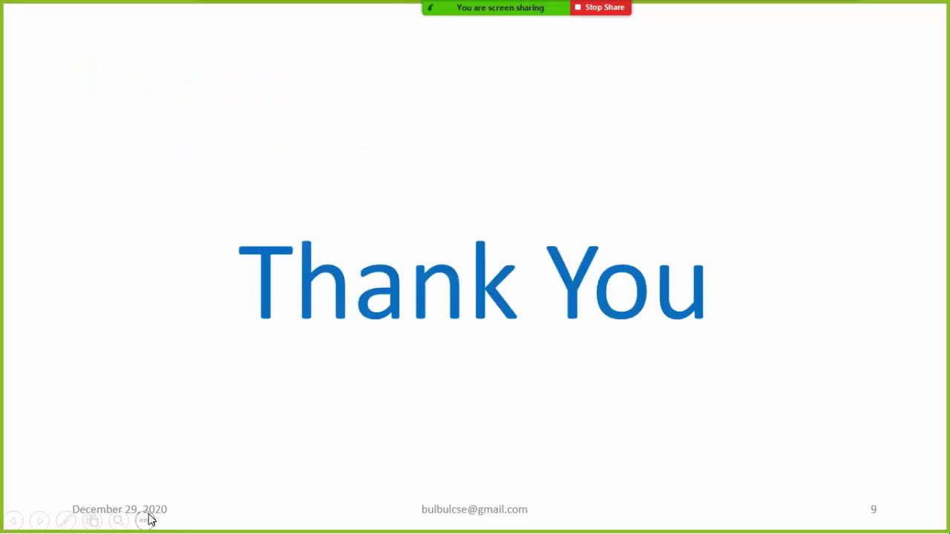
Step: Step the show back to the title slide and forward to Outline, then end it and select the title slide
key(Left)
key(Left)
key(Left)
key(Left)
key(Left)
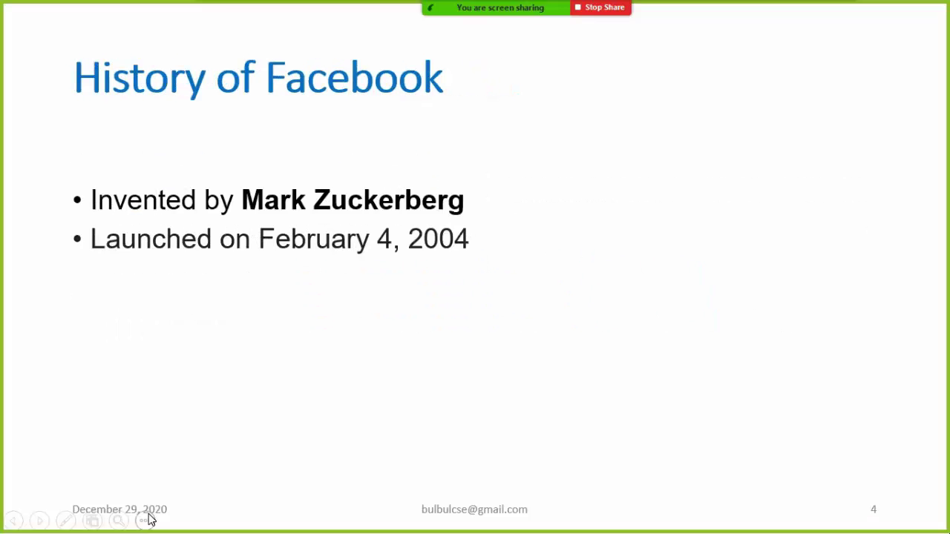
key(Left)
key(Left)
key(Left)
key(Right)
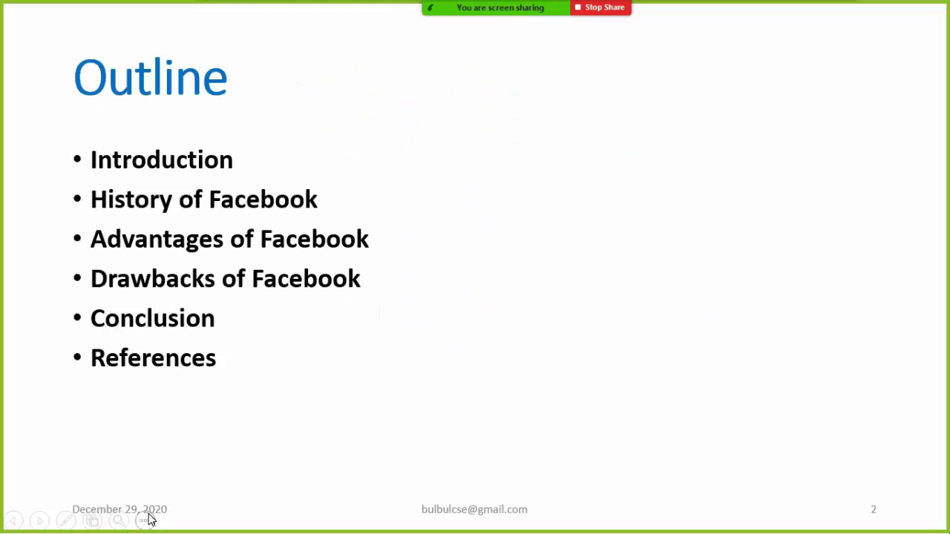
key(Escape)
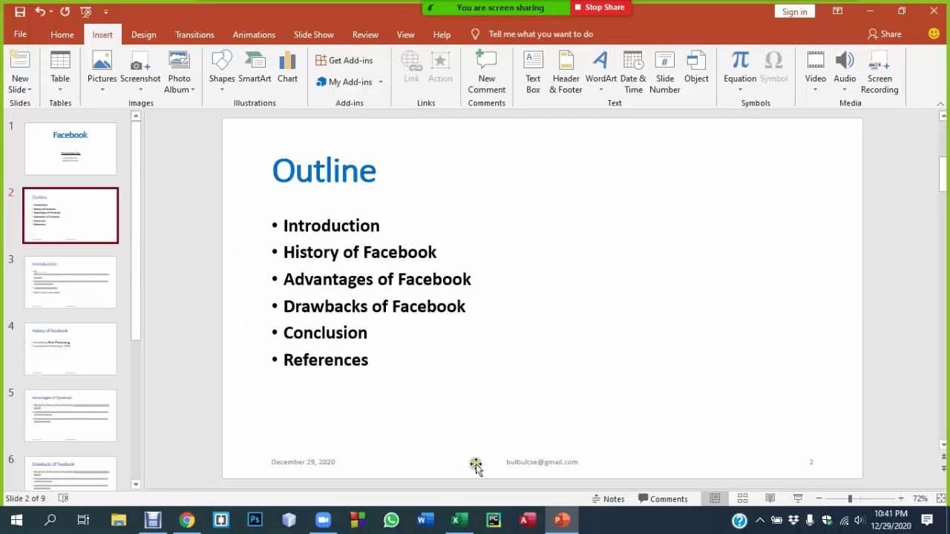
click(77, 138)
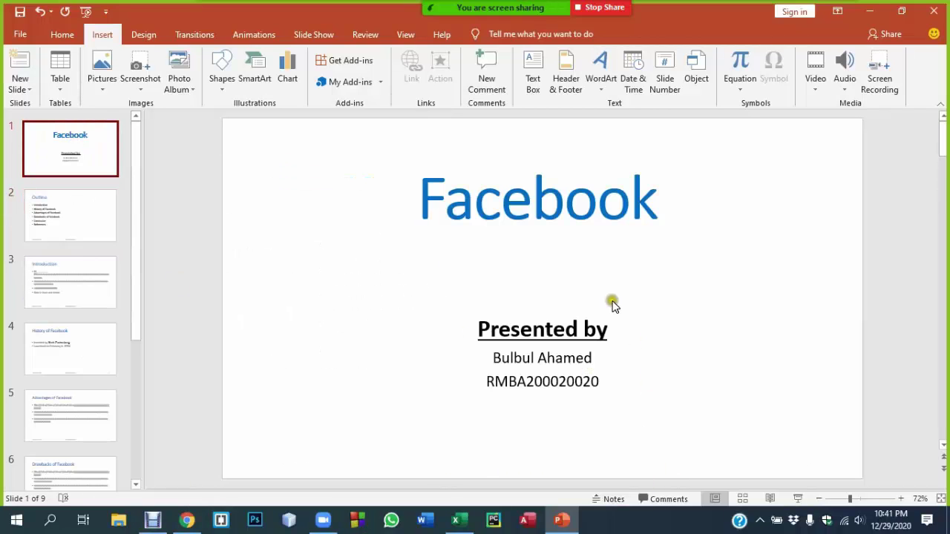
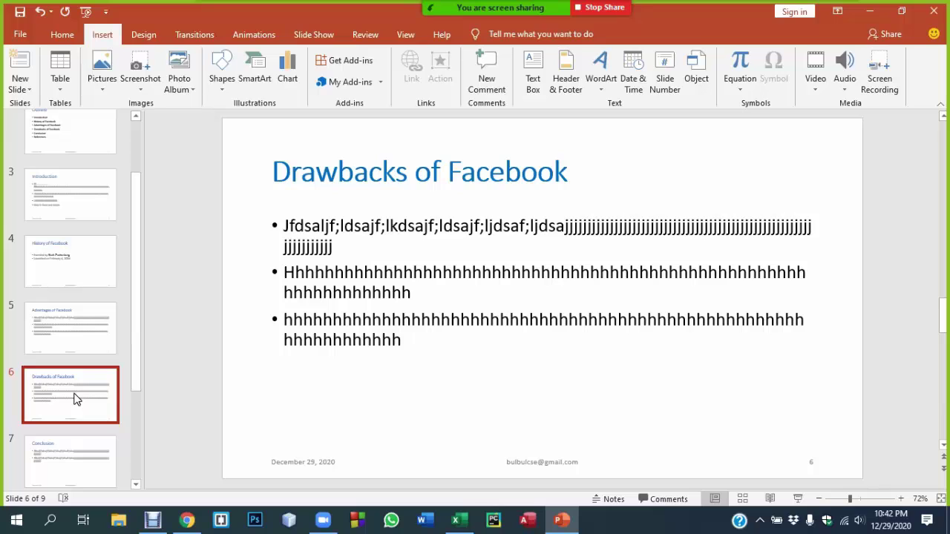
Step: Duplicate the Advantages of Facebook slide and compare the copy with the original
click(56, 334)
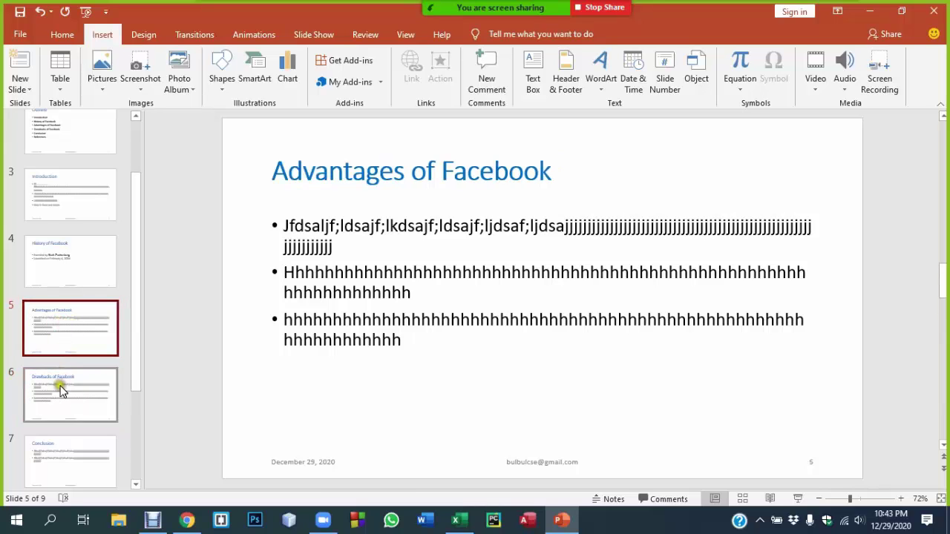
click(62, 392)
click(71, 334)
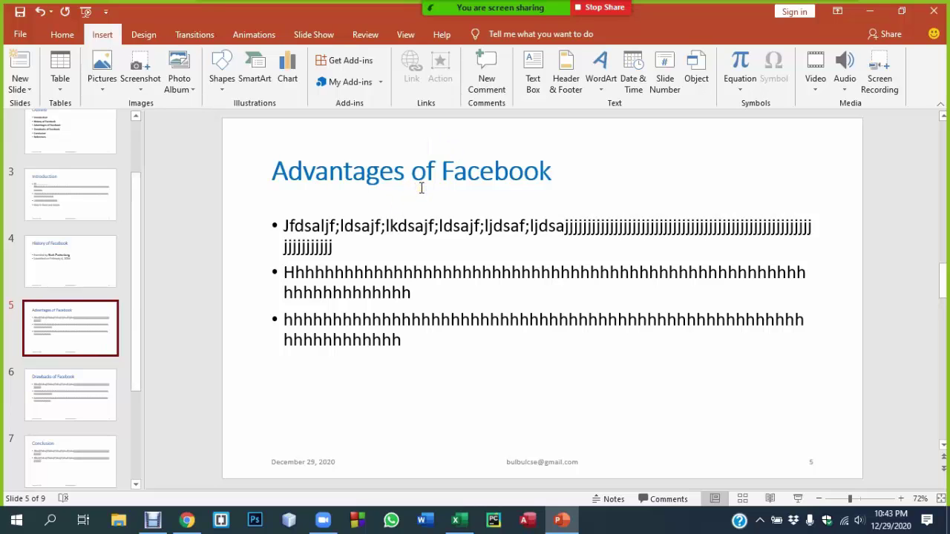
right_click(59, 321)
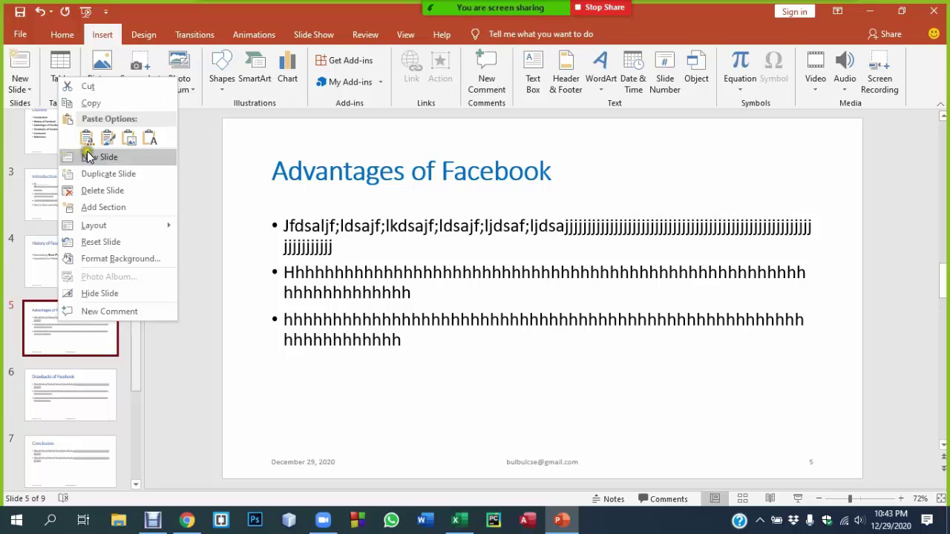
click(100, 176)
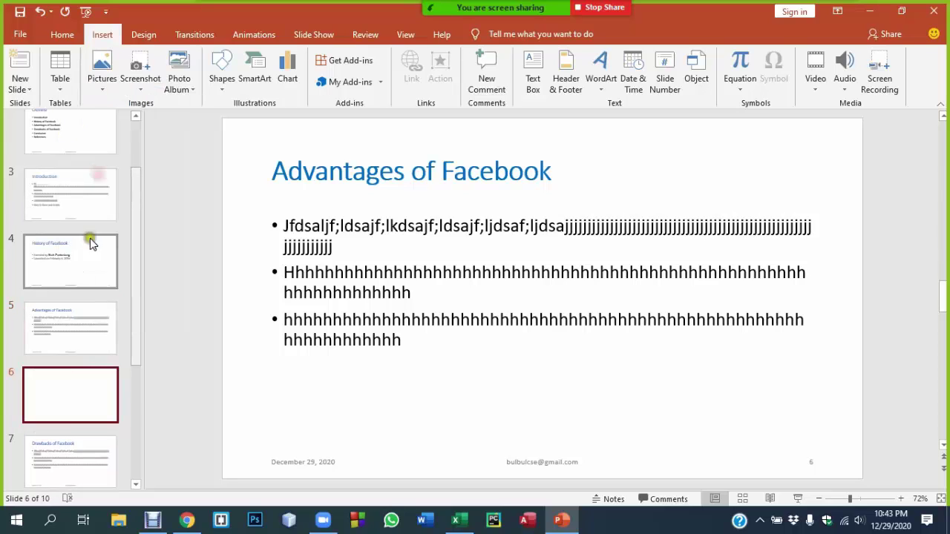
click(65, 323)
click(68, 386)
click(63, 321)
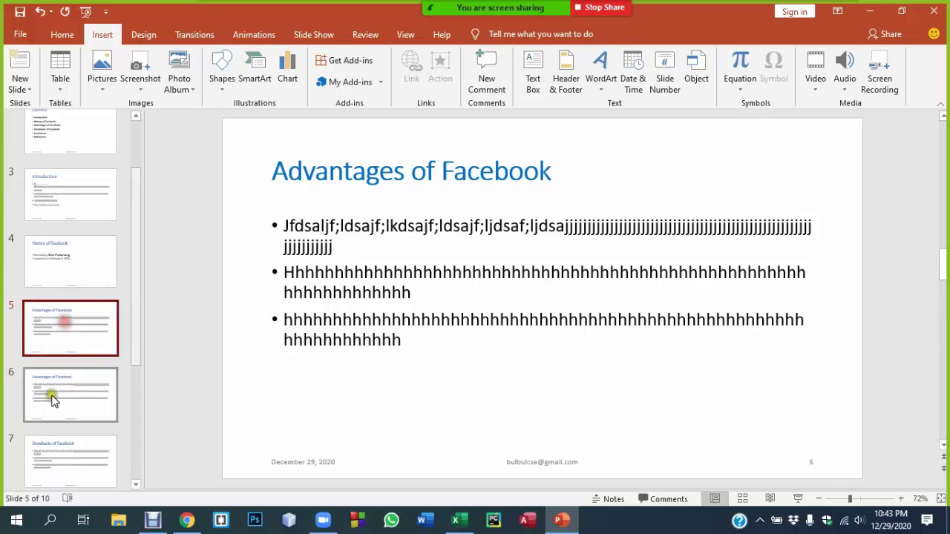
Step: Append "(1/2)" to the title of the first Advantages of Facebook slide
click(54, 397)
click(59, 322)
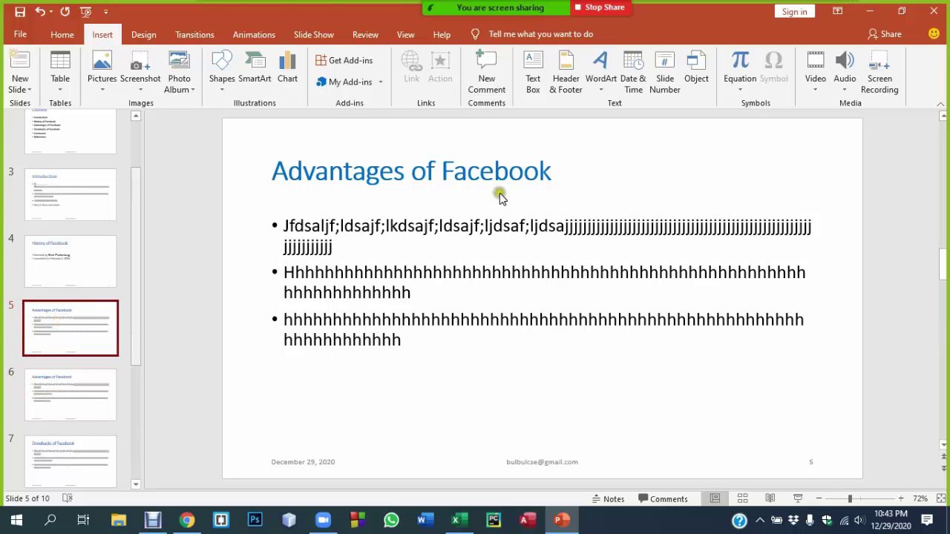
click(537, 170)
click(558, 172)
text(())
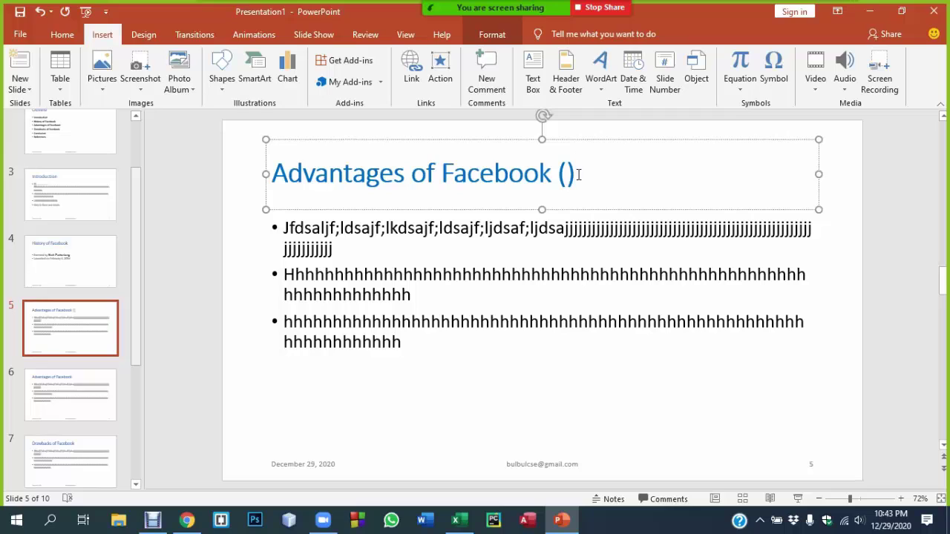
key(Left)
text(1)
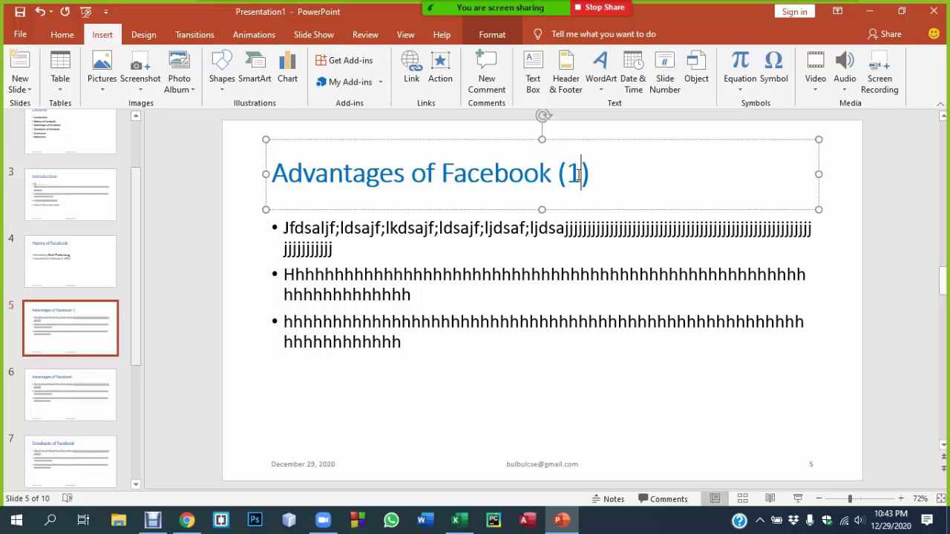
text(/2)
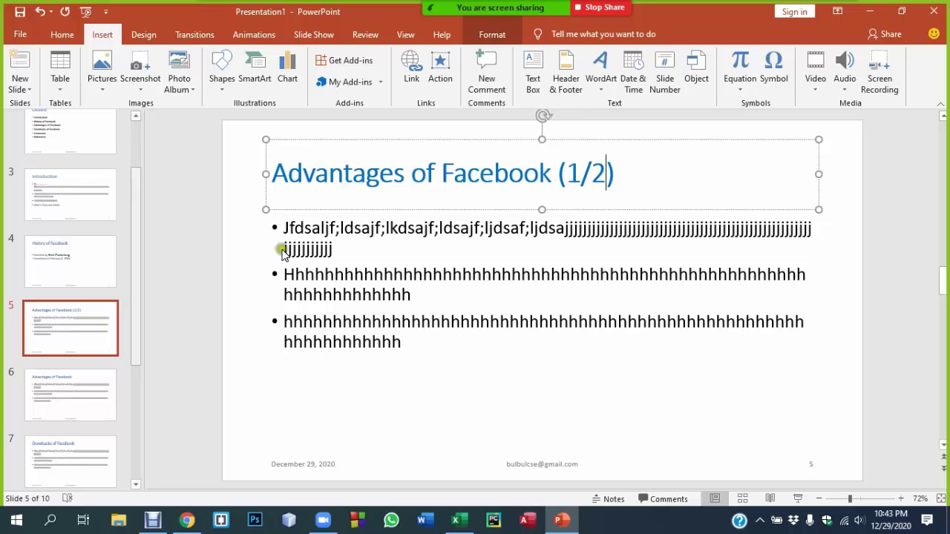
Step: Append "(2/2)" to the title of the duplicated Advantages of Facebook slide
click(78, 384)
click(534, 180)
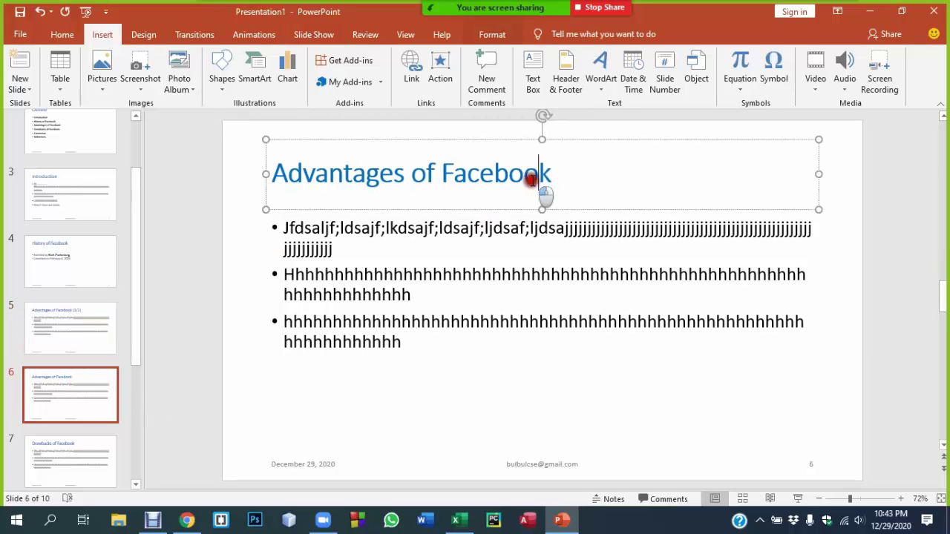
click(556, 174)
text(())
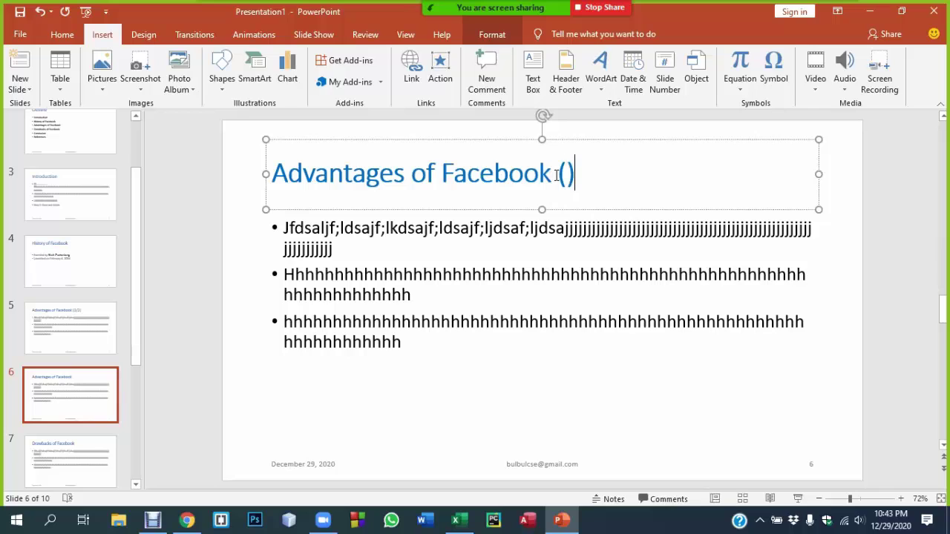
key(Left)
text(2/2)
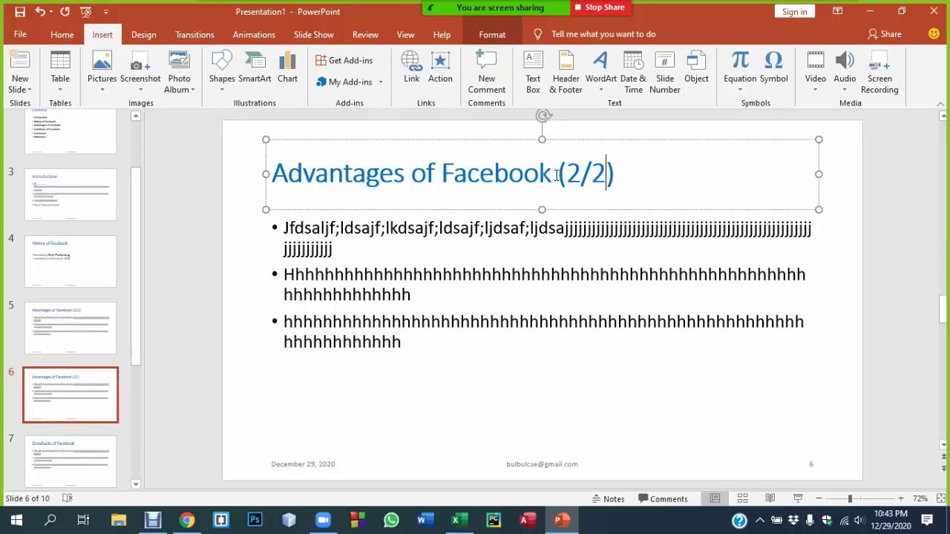
Step: Review the two numbered Advantages of Facebook slides, playing the show from the (1/2) slide to the (2/2) slide and ending it
click(72, 346)
click(68, 378)
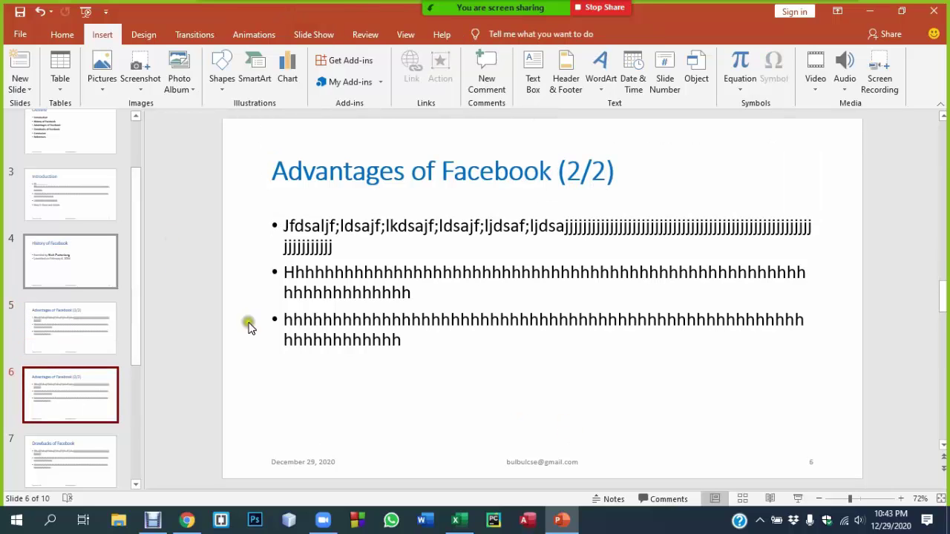
click(52, 327)
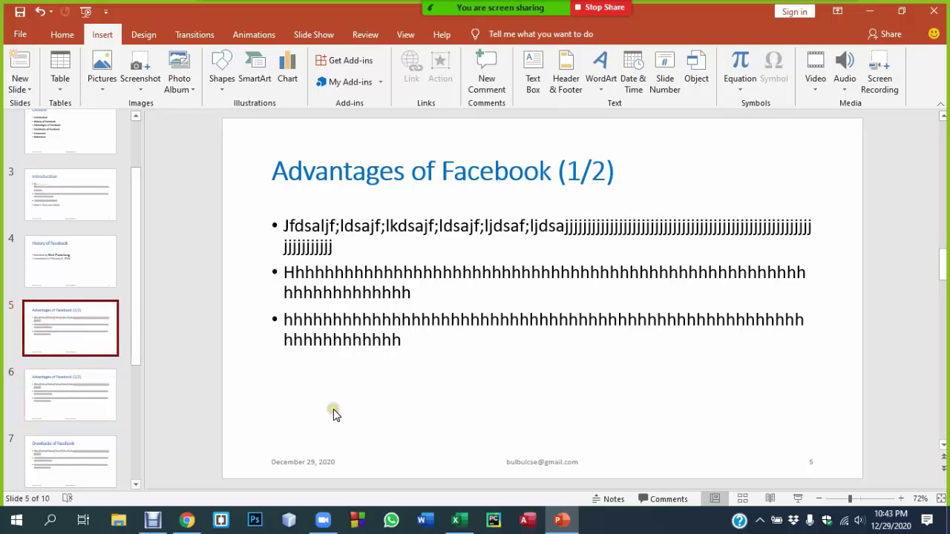
key(shift+F5)
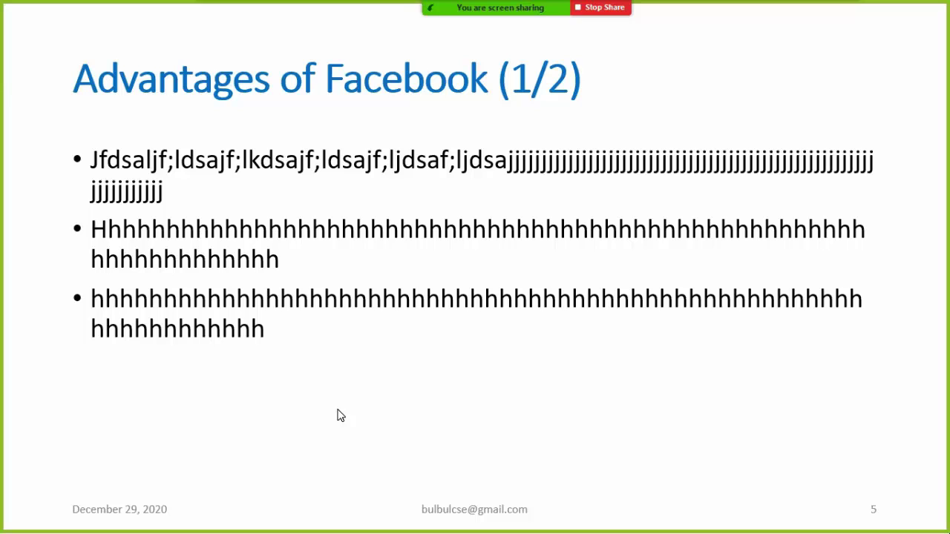
key(Right)
key(Escape)
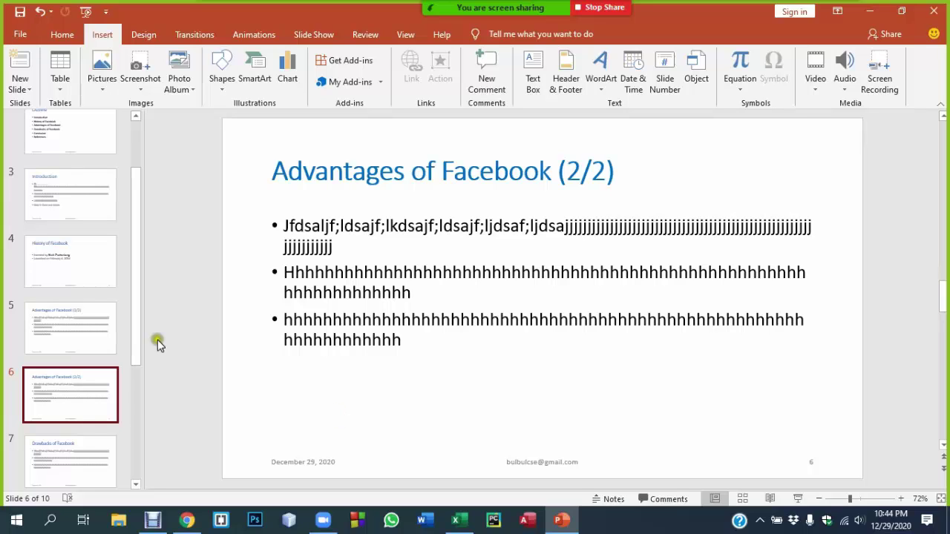
click(576, 165)
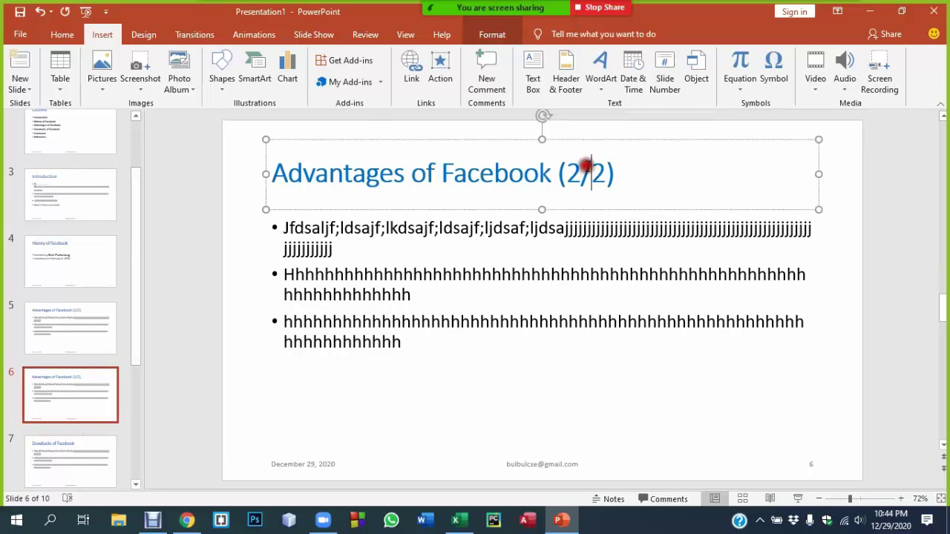
click(69, 318)
click(68, 378)
scroll(68, 377, down, 1)
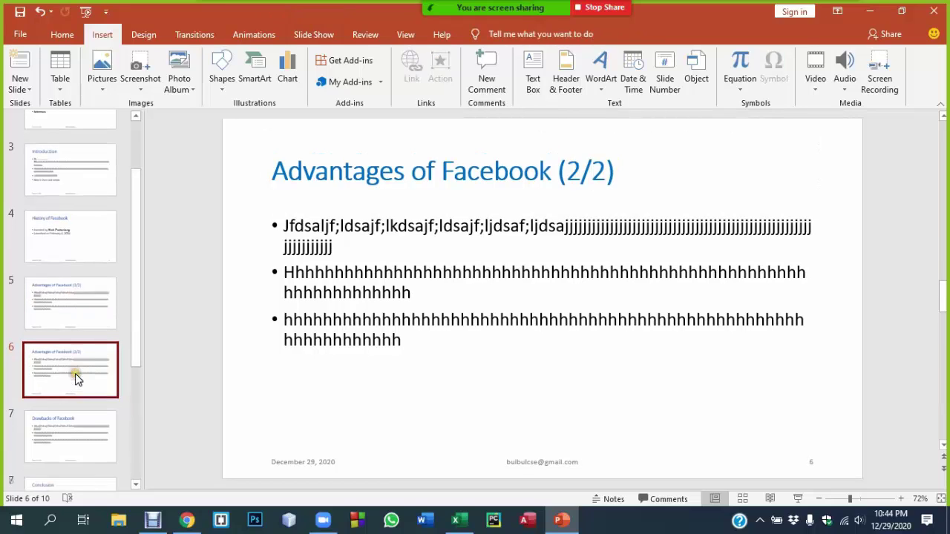
Step: Copy the Drawbacks of Facebook slide and paste it directly after the original, admitting the participant from the meeting's waiting room
click(46, 418)
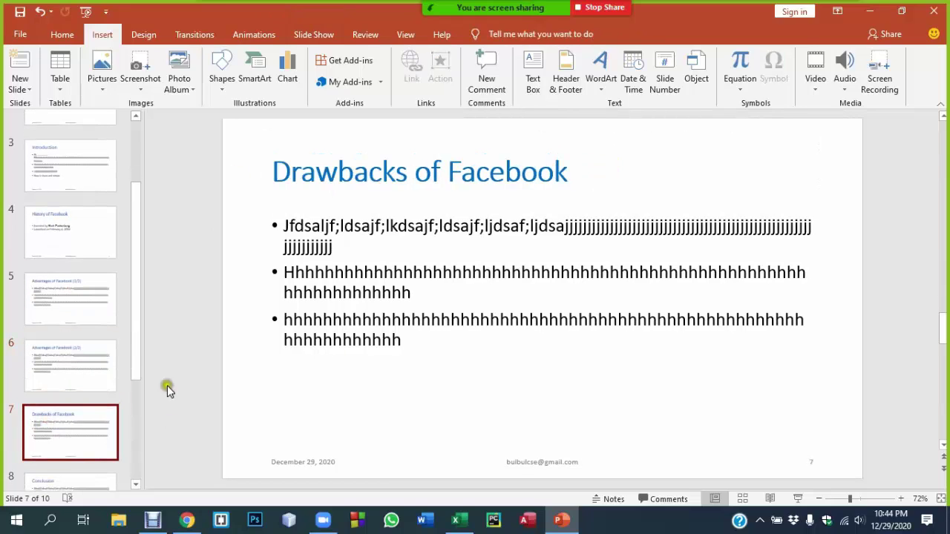
scroll(30, 379, down, 1)
right_click(70, 364)
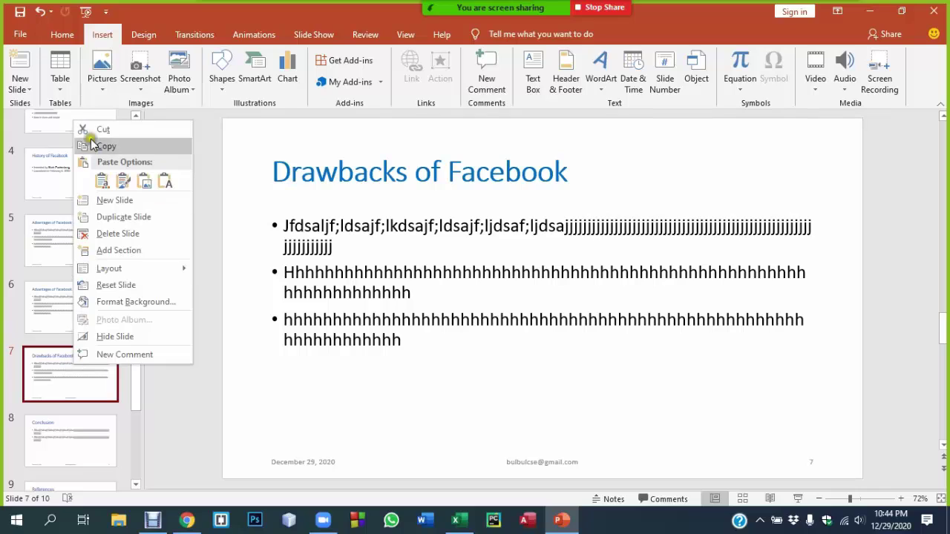
click(42, 381)
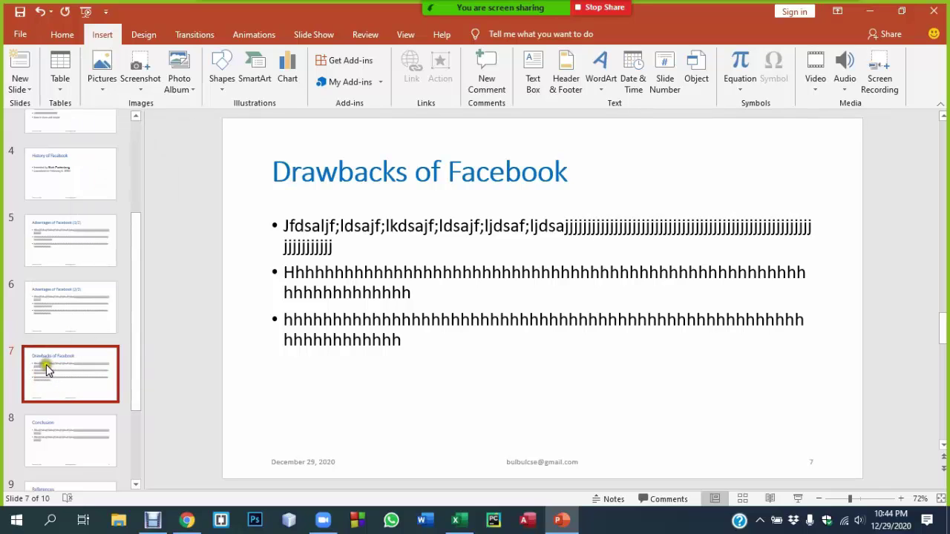
key(ctrl+v)
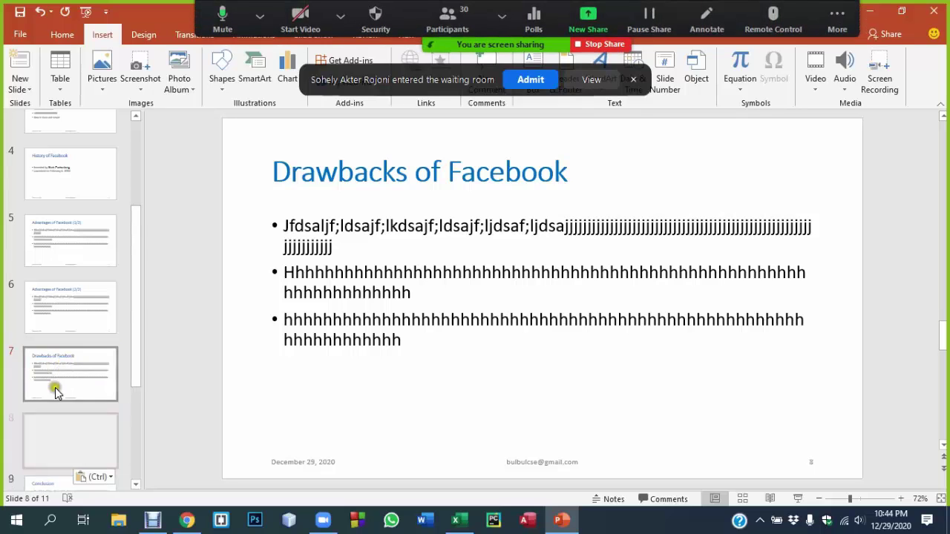
click(519, 78)
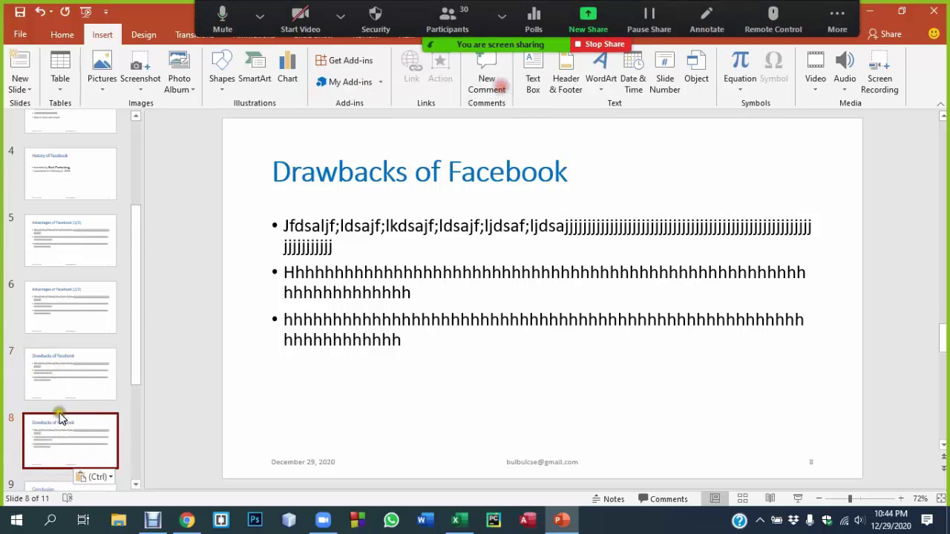
click(63, 343)
click(54, 432)
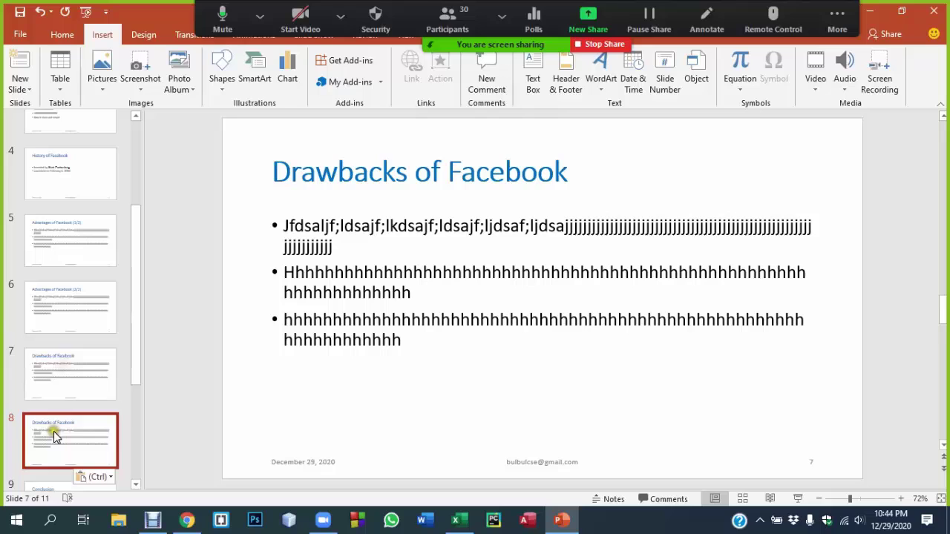
Step: Append "(cont...)" to the title of the first Drawbacks of Facebook slide
click(59, 393)
click(572, 175)
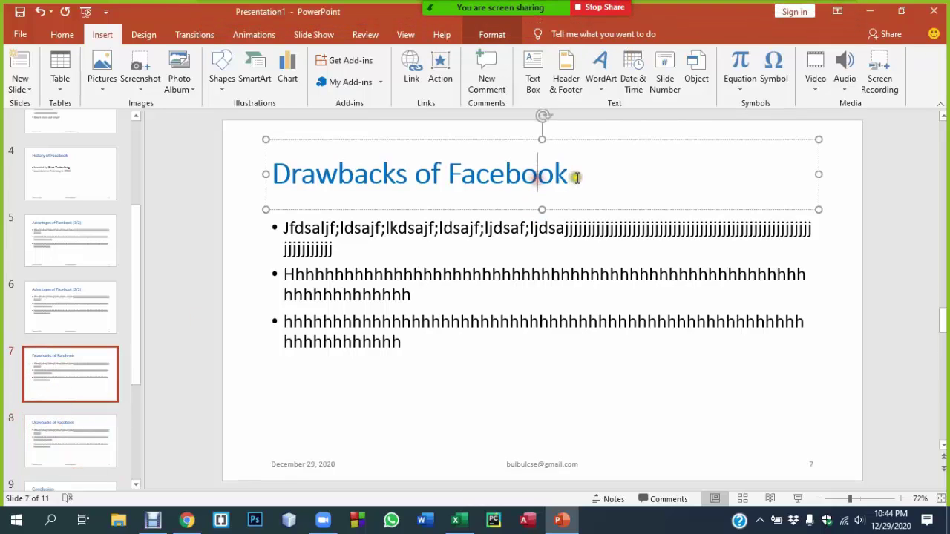
text(())
key(Left)
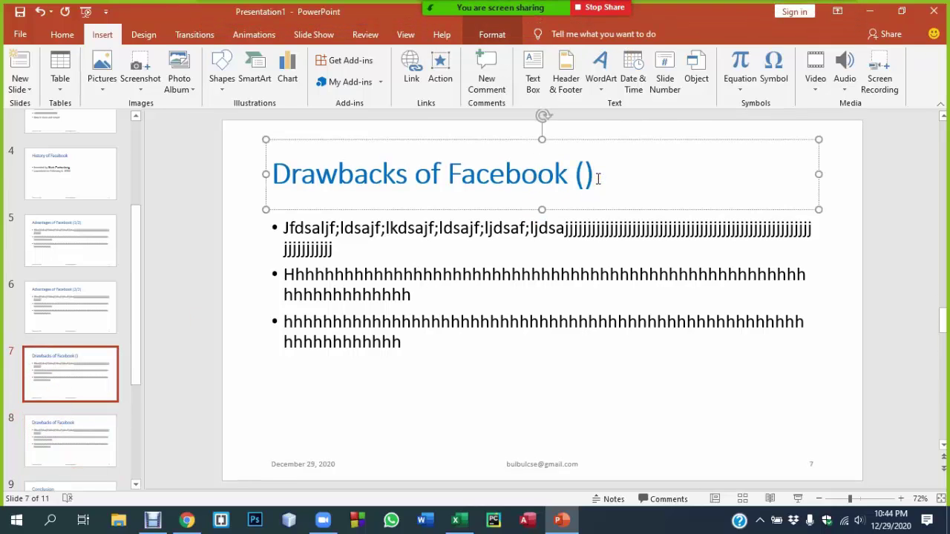
text(cpmt)
key(BackSpace)
key(BackSpace)
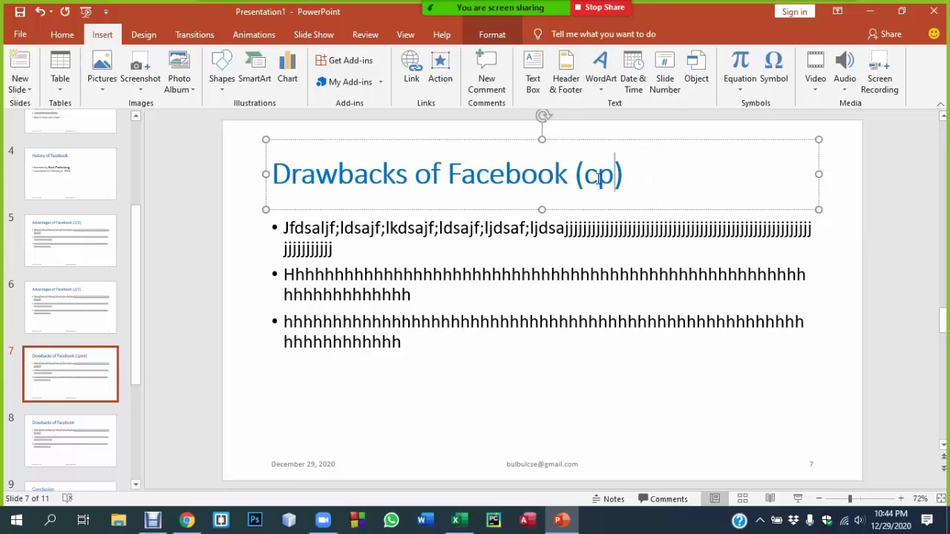
key(BackSpace)
key(BackSpace)
text(cont)
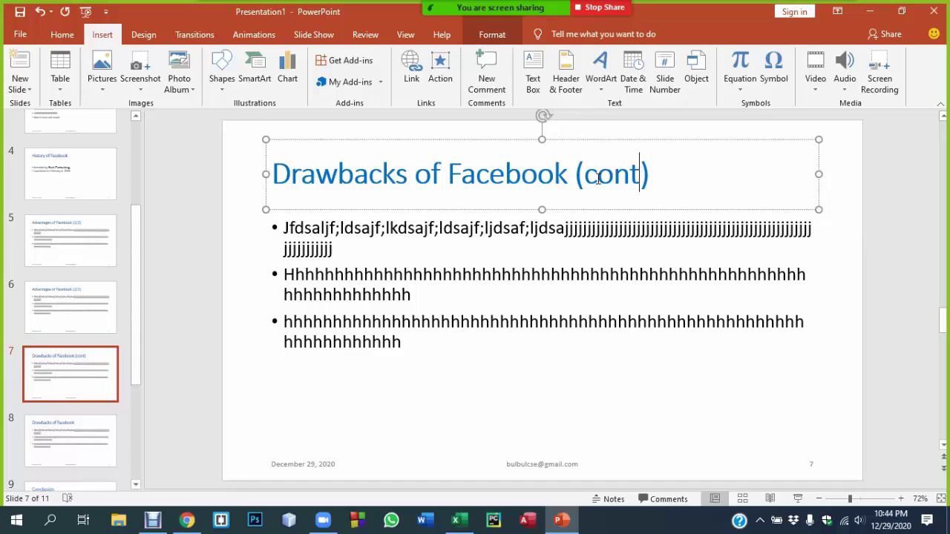
text(......)
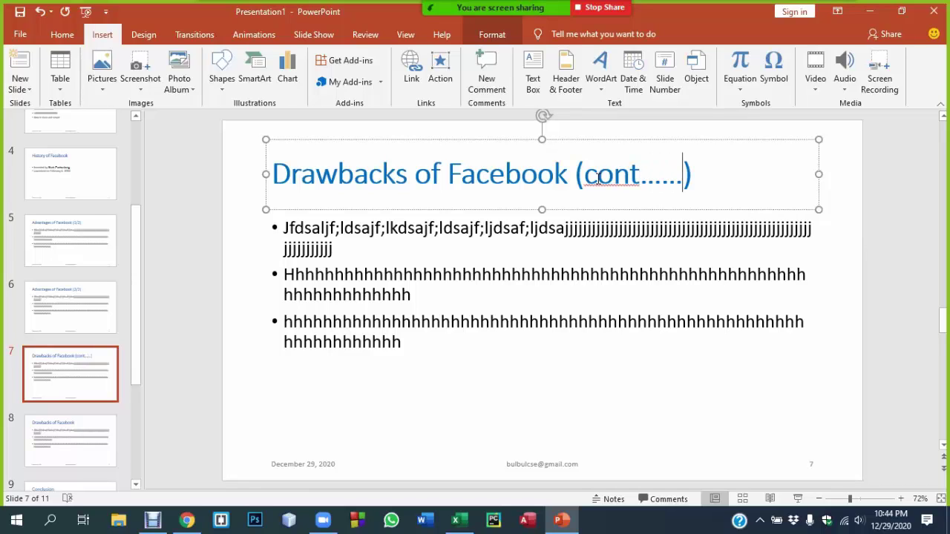
key(BackSpace)
key(BackSpace)
key(BackSpace)
Step: Copy "(cont...)" from the first Drawbacks of Facebook slide's title and remove it there
click(602, 174)
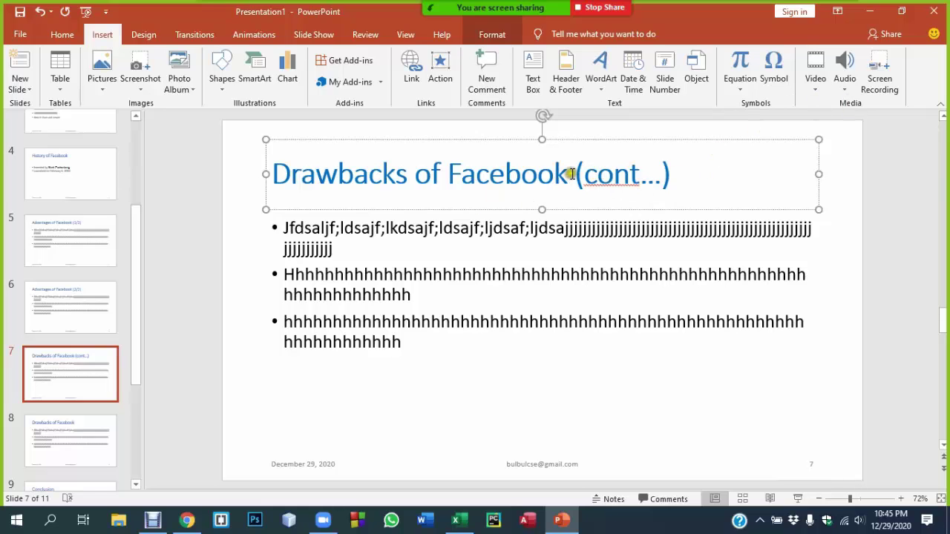
drag(573, 174, 676, 177)
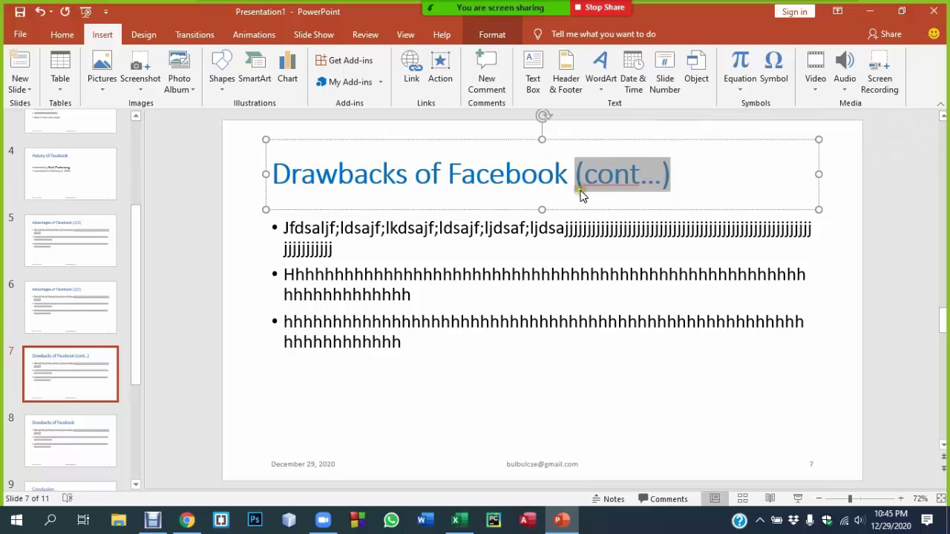
click(89, 298)
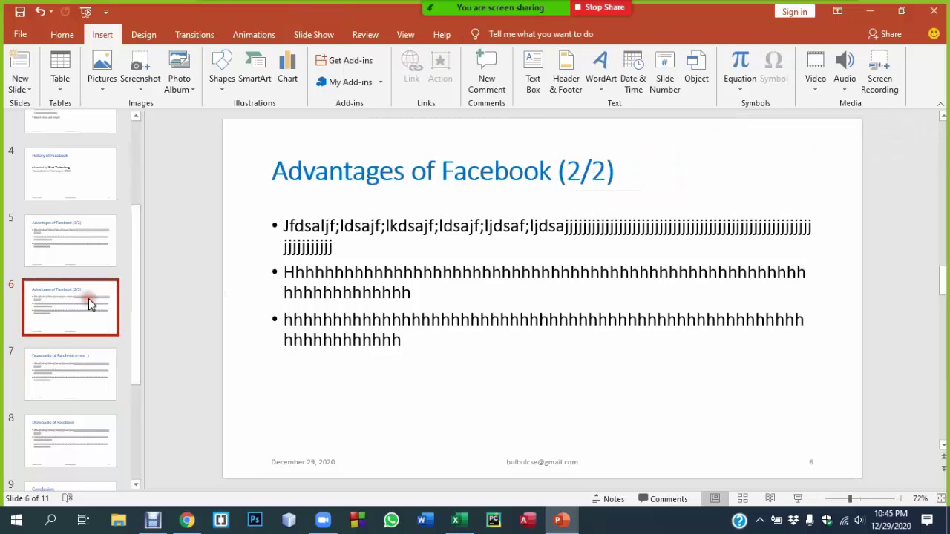
click(64, 357)
click(594, 184)
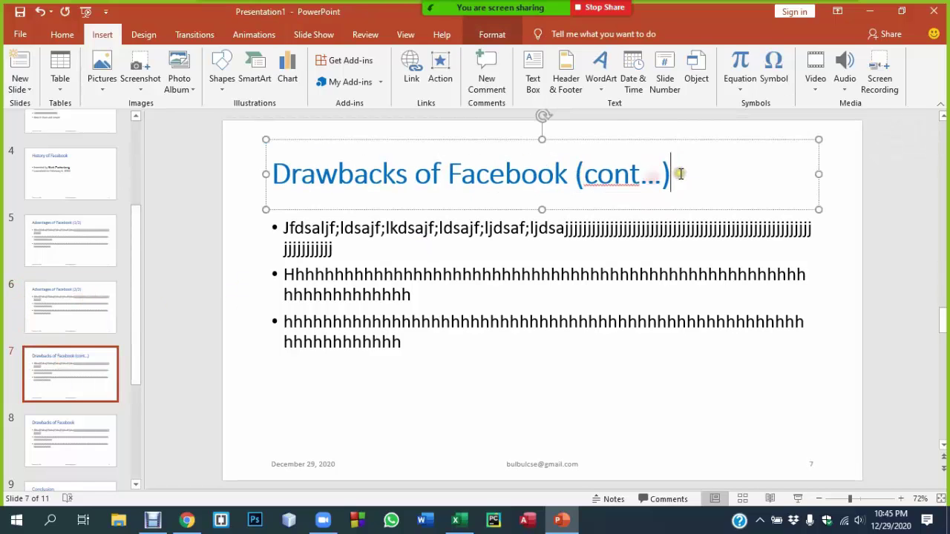
drag(679, 171, 598, 178)
shift+click(572, 179)
key(ctrl+c)
key(BackSpace)
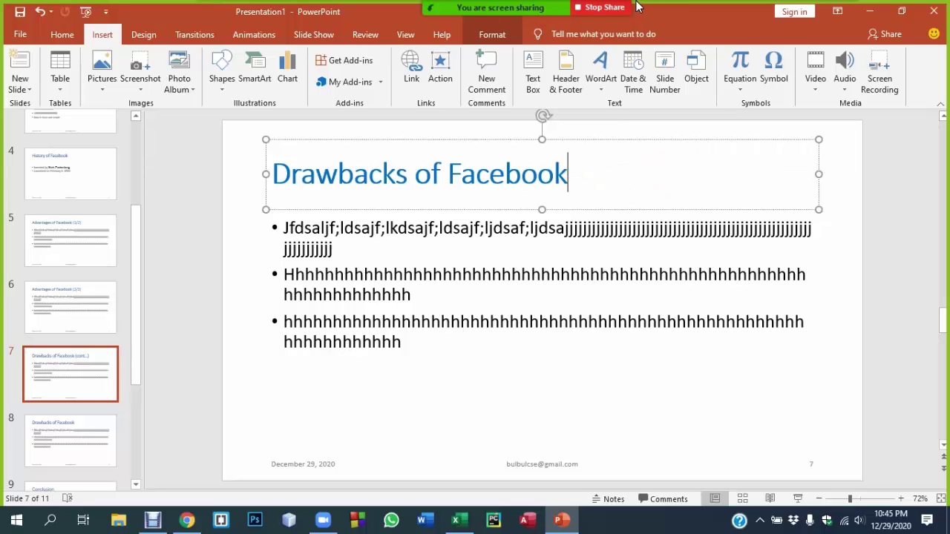
Step: Paste "(cont...)" at the end of the second Drawbacks of Facebook slide's title
click(46, 430)
click(452, 172)
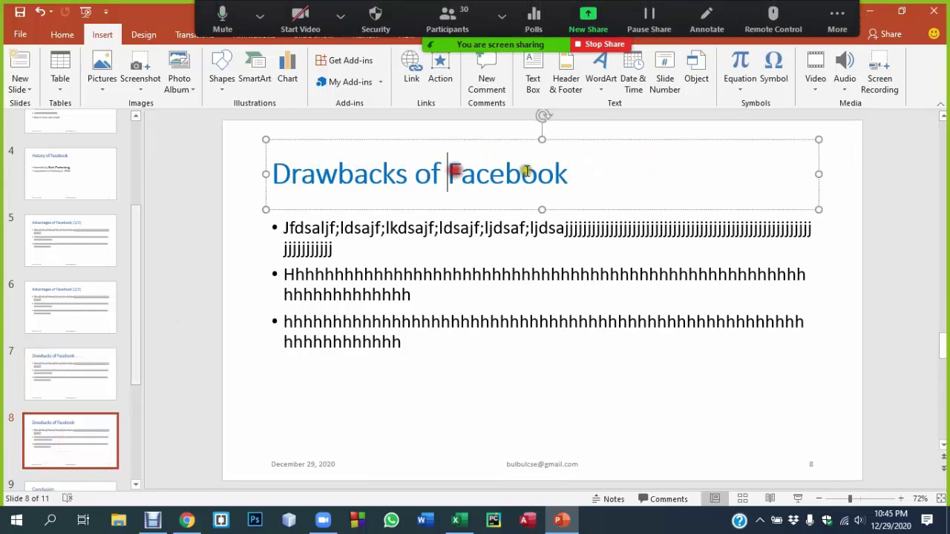
click(580, 176)
key(ctrl+v)
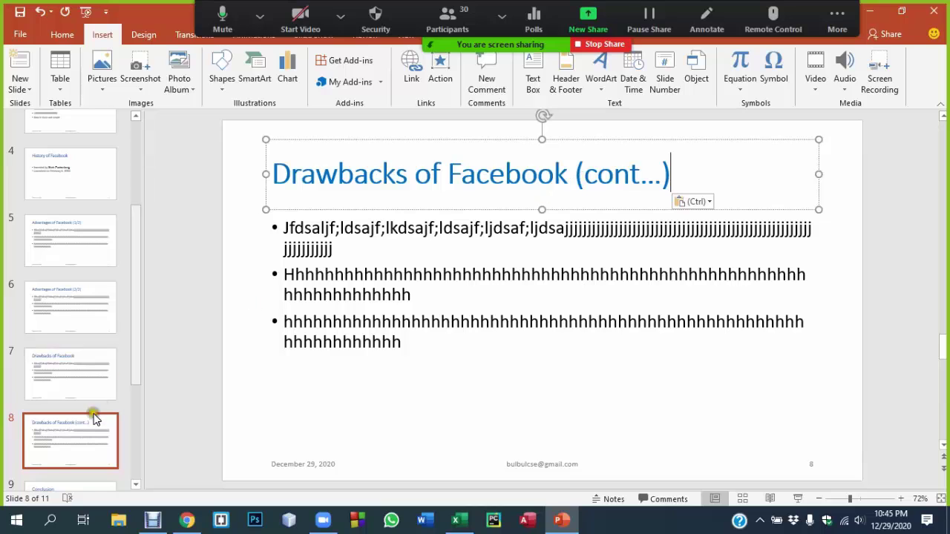
Step: Duplicate the Drawbacks of Facebook (cont...) slide and delete the blank slide inserted before Conclusion
click(82, 429)
key(Return)
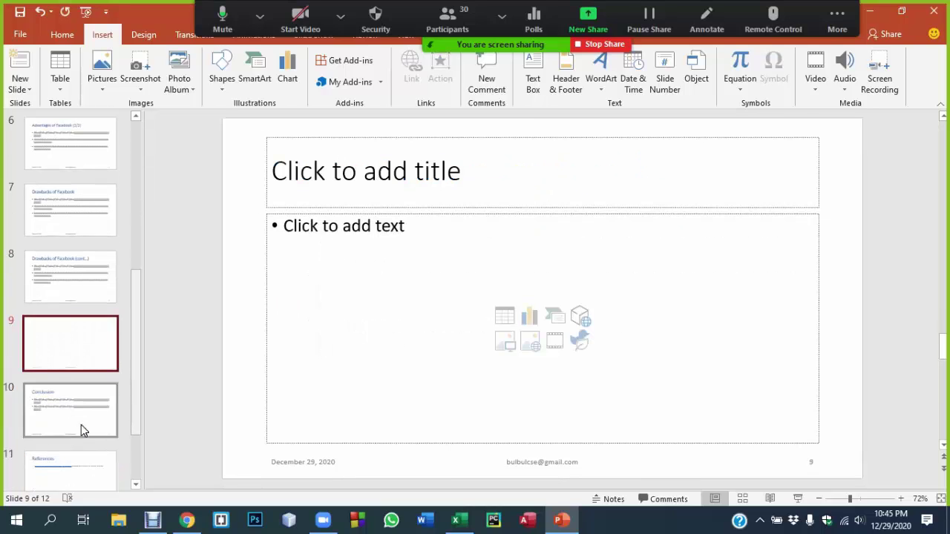
click(64, 282)
key(ctrl+c)
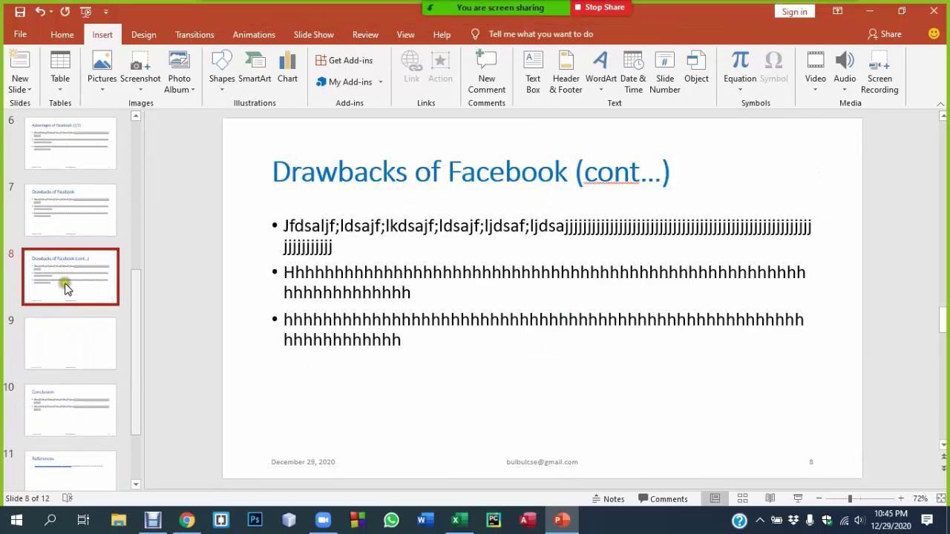
key(ctrl+v)
click(51, 408)
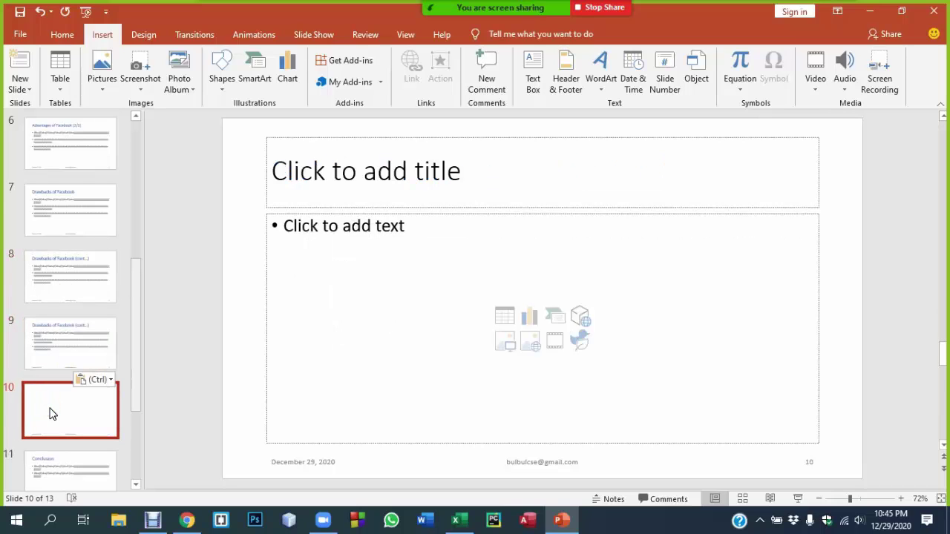
key(Delete)
click(39, 338)
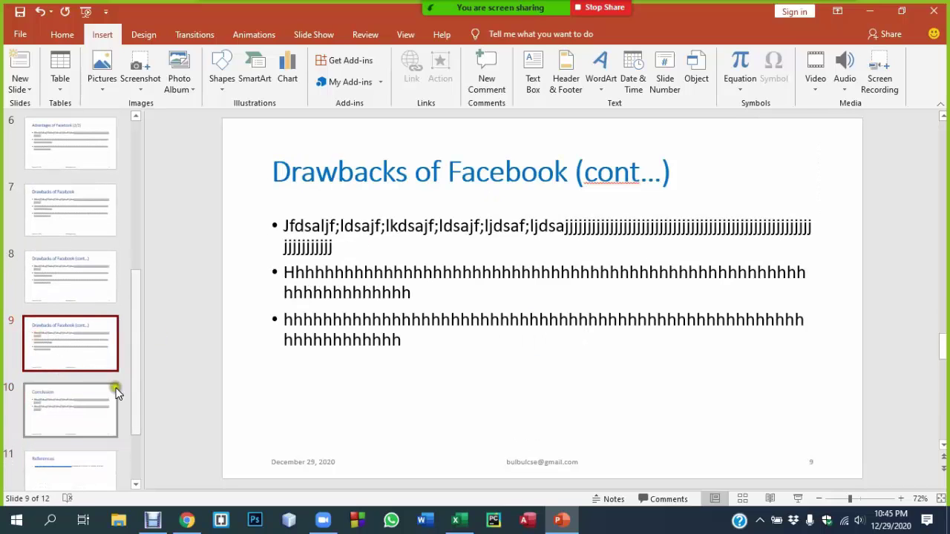
Step: Play the slide show from the first Drawbacks of Facebook slide through its (cont...) slides and exit it
click(89, 267)
click(70, 185)
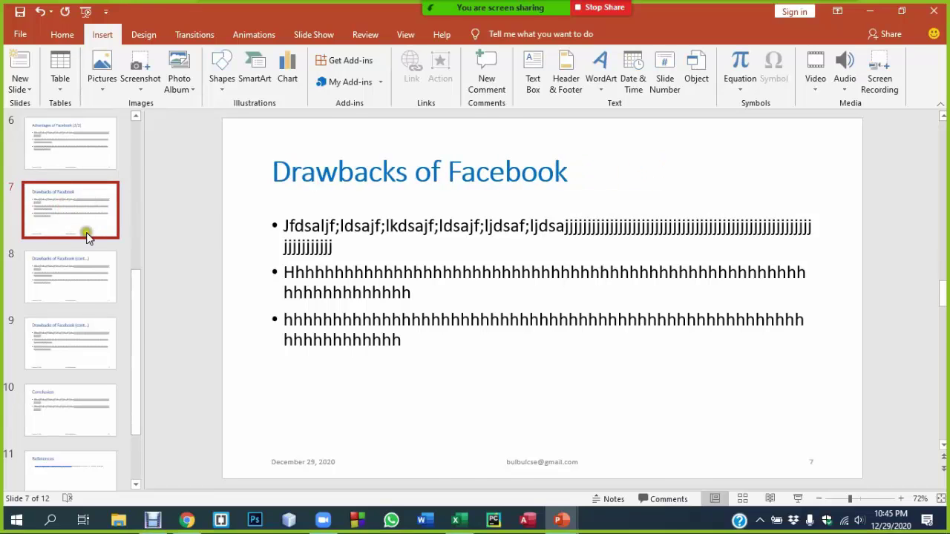
key(shift+F5)
key(Right)
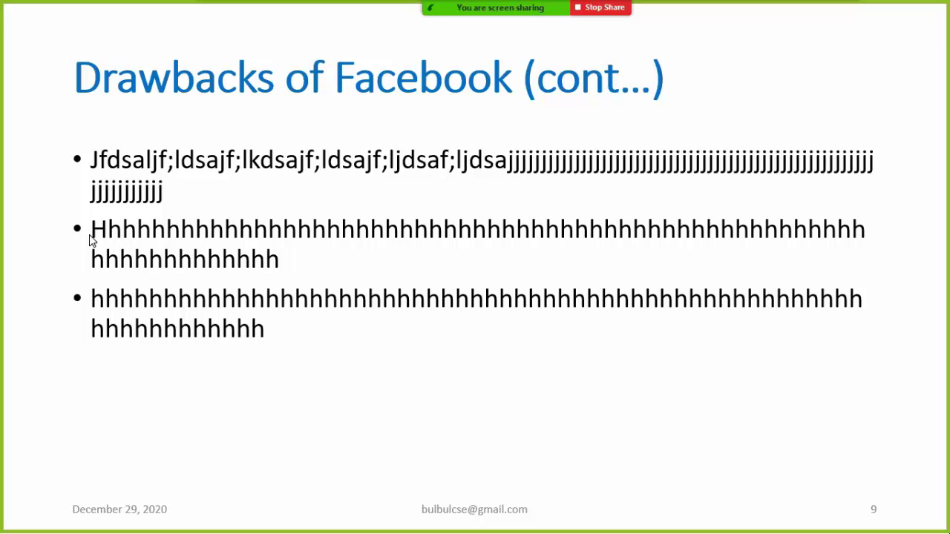
key(Escape)
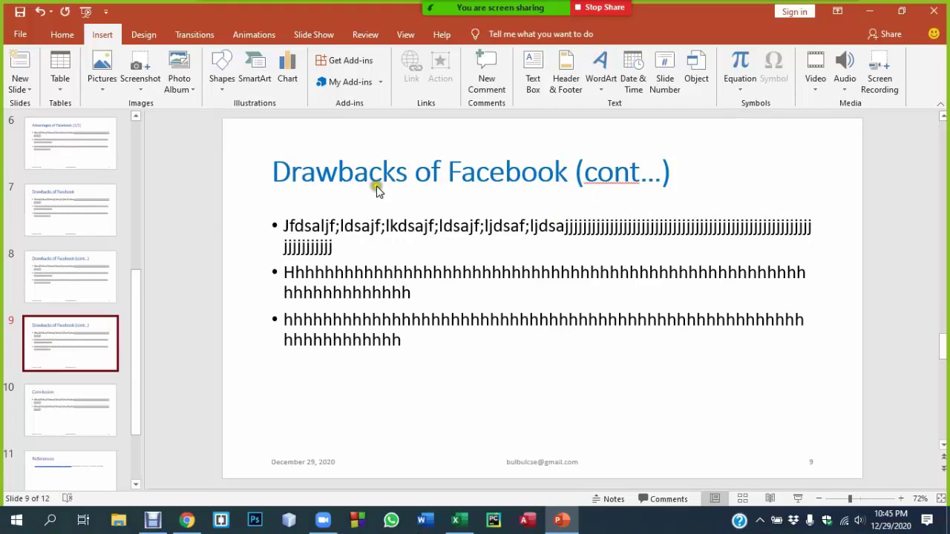
Step: Compare the continuation titles used on the Advantages of Facebook and Drawbacks of Facebook slides
click(72, 147)
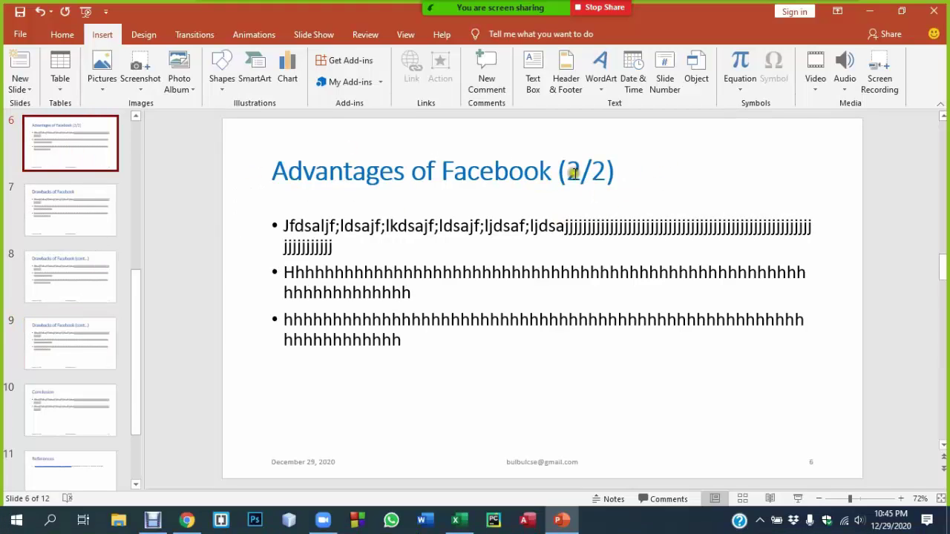
scroll(369, 195, up, 2)
scroll(82, 201, up, 1)
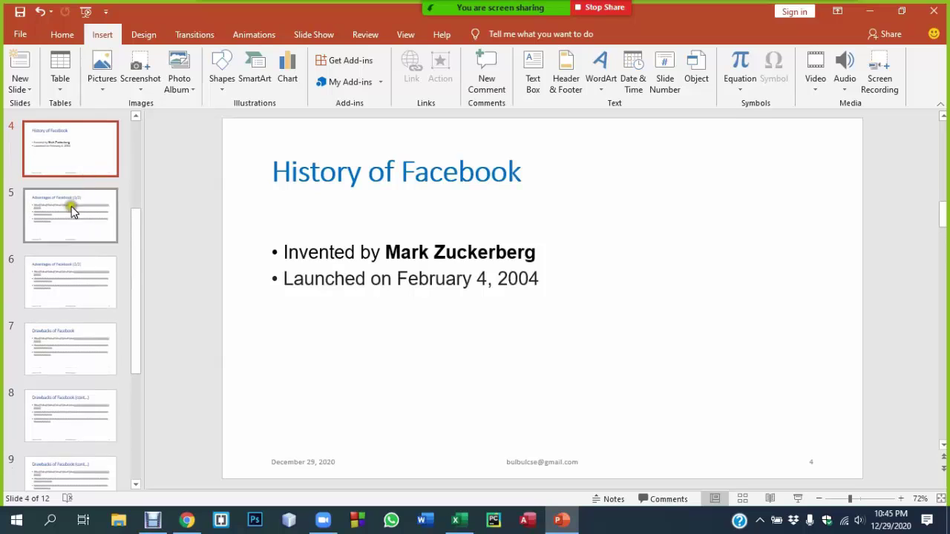
click(77, 345)
click(73, 413)
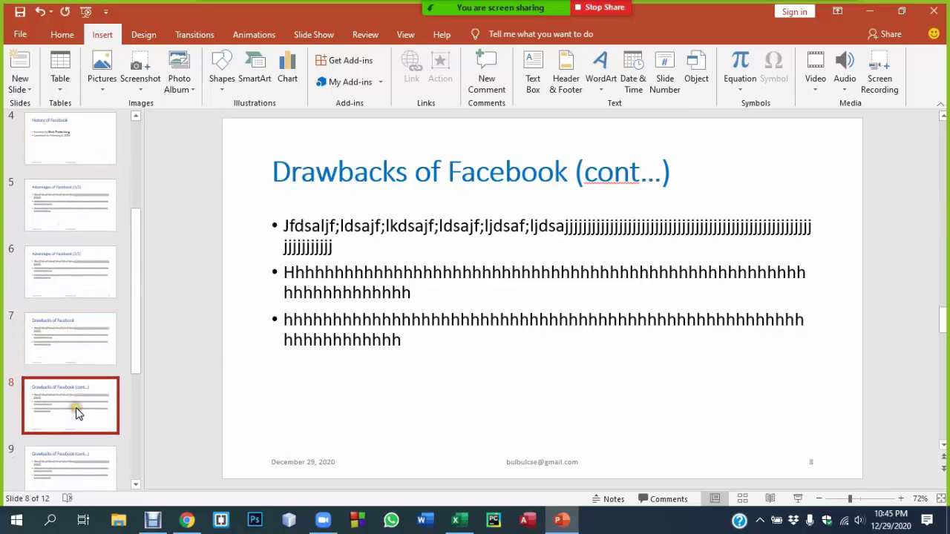
scroll(76, 407, down, 1)
click(74, 414)
scroll(72, 416, down, 1)
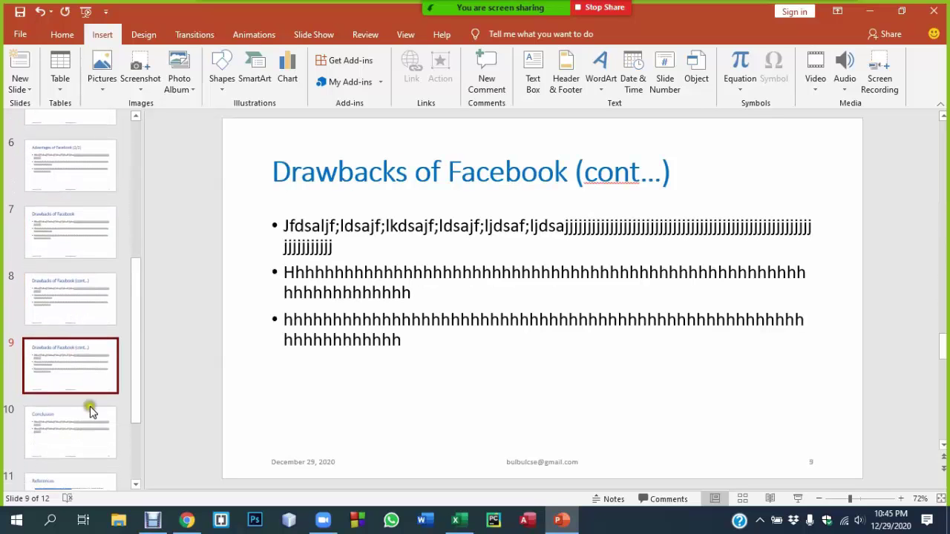
click(74, 418)
click(75, 378)
click(628, 178)
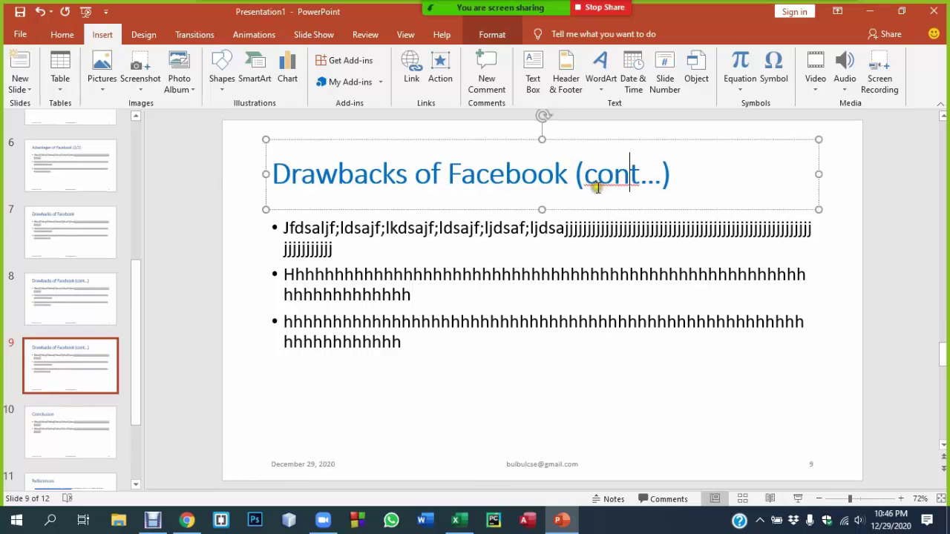
click(57, 301)
click(65, 230)
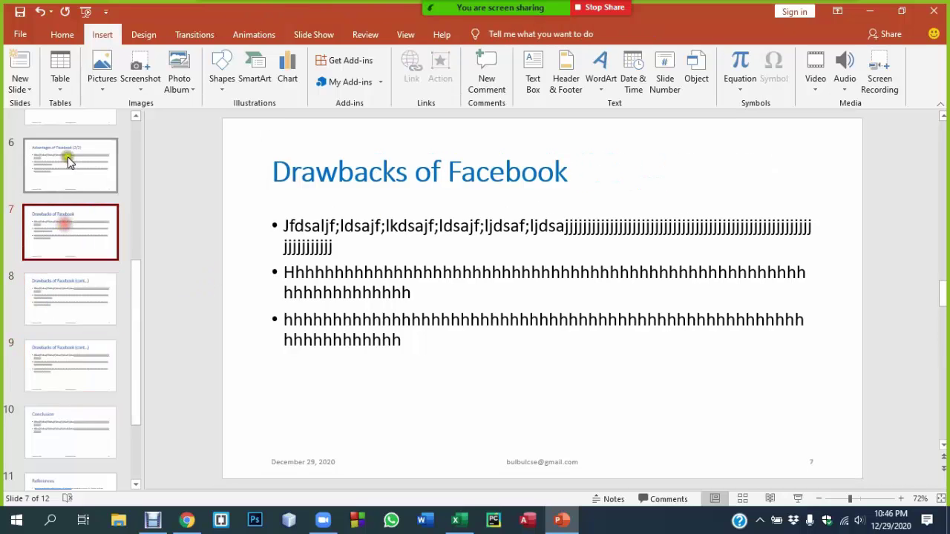
Step: Review the opening slides, from the Facebook title slide to Advantages of Facebook (1/2)
click(68, 156)
scroll(70, 226, up, 4)
scroll(71, 225, up, 1)
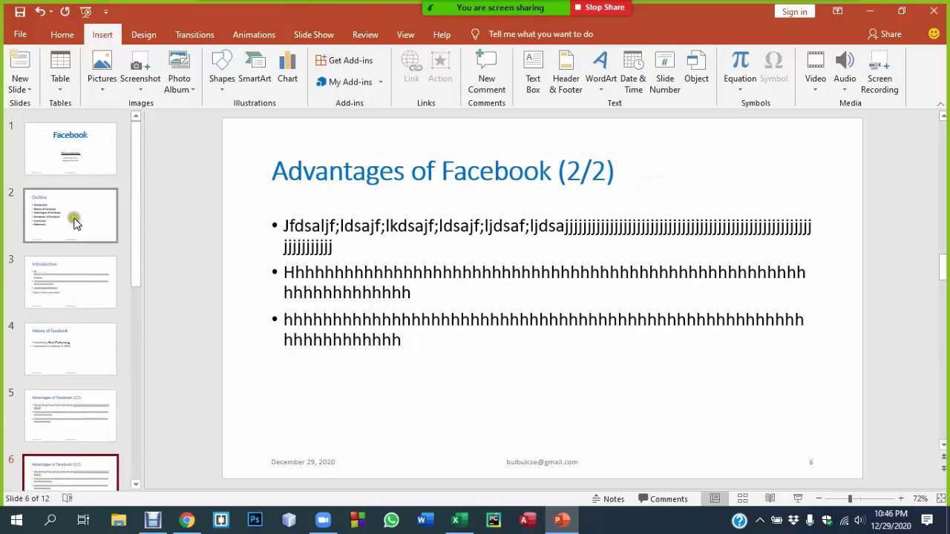
click(83, 147)
click(58, 225)
click(63, 347)
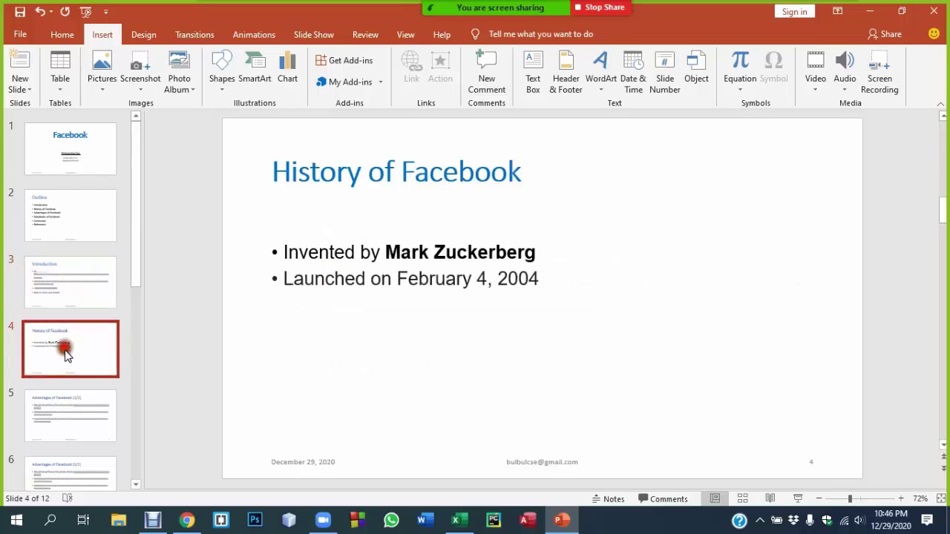
click(63, 404)
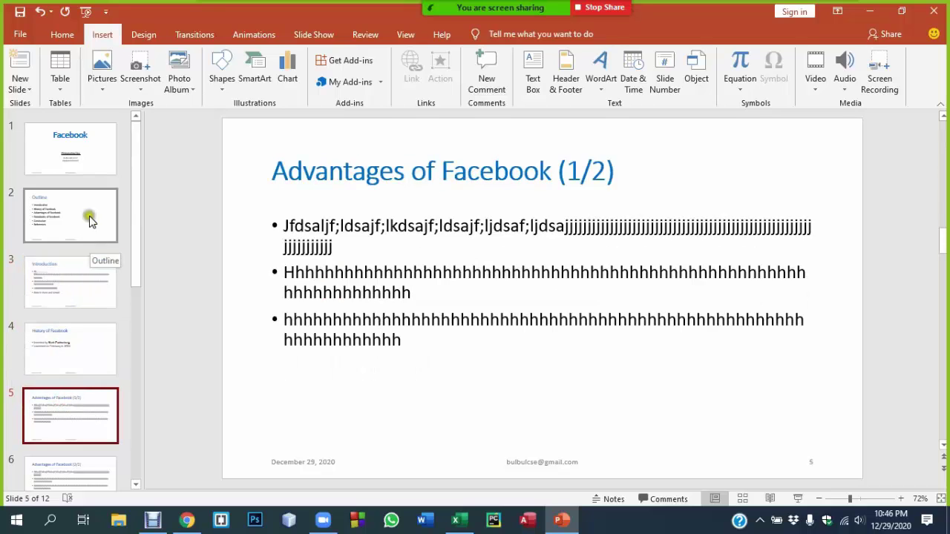
click(95, 147)
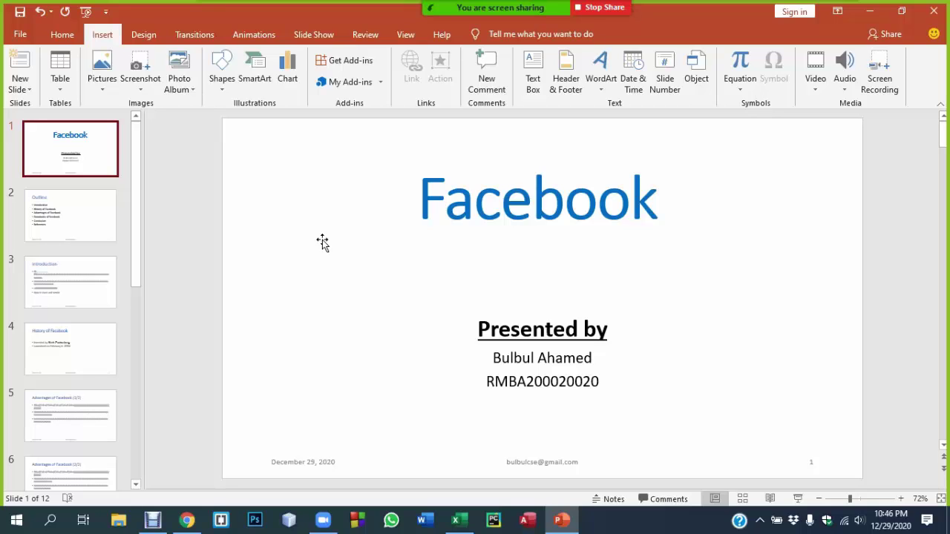
Step: Review the Outline slide and the closing slides from Thank You back to Drawbacks of Facebook (cont...), and return to the title slide
click(95, 226)
scroll(81, 382, down, 4)
scroll(81, 394, down, 3)
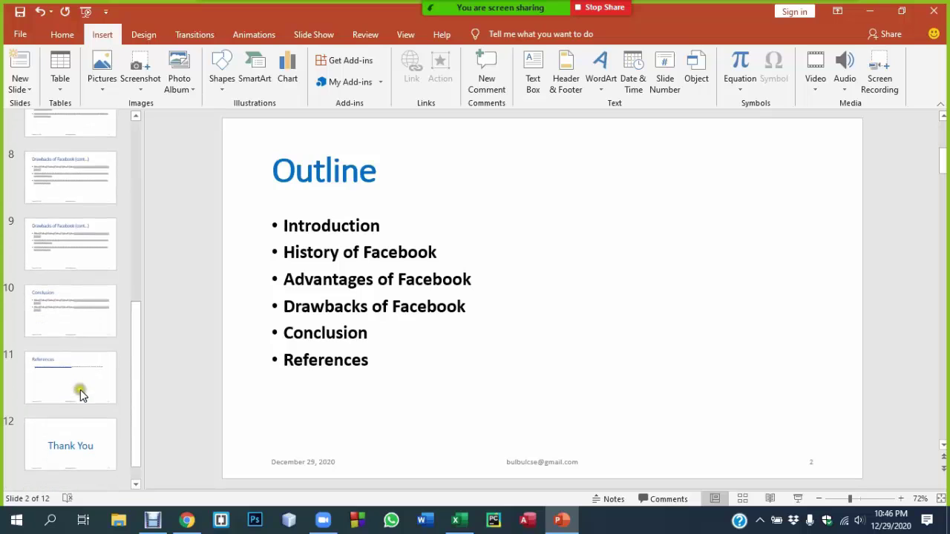
click(66, 440)
click(59, 379)
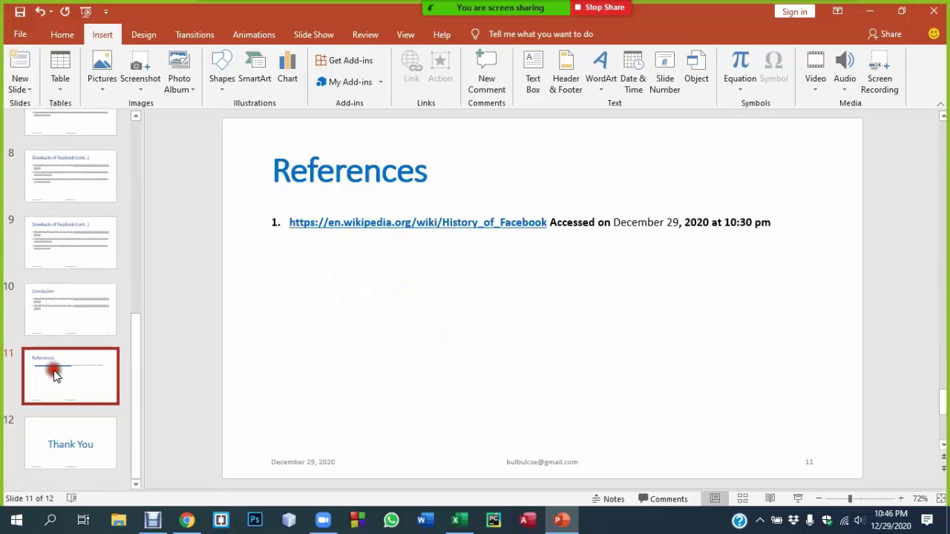
click(64, 297)
click(70, 225)
click(69, 173)
scroll(70, 218, up, 10)
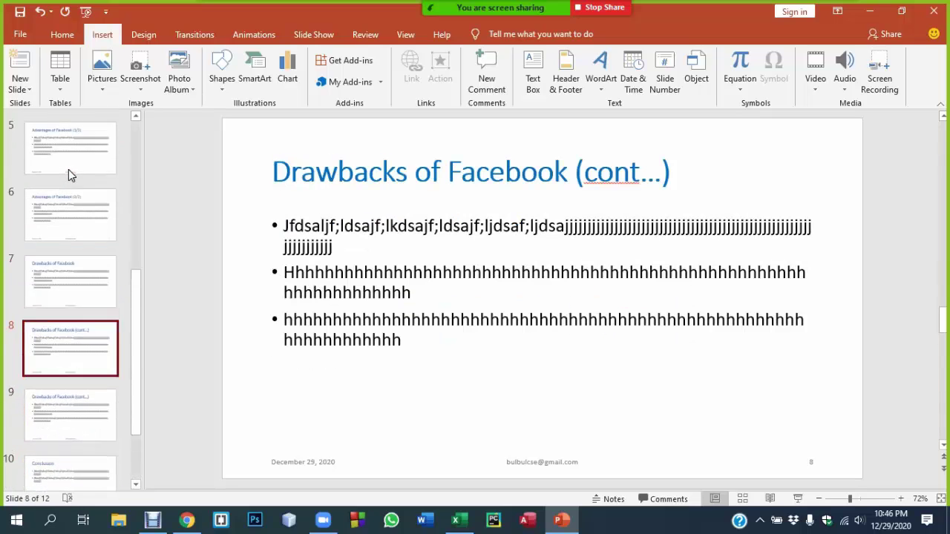
click(70, 143)
click(54, 222)
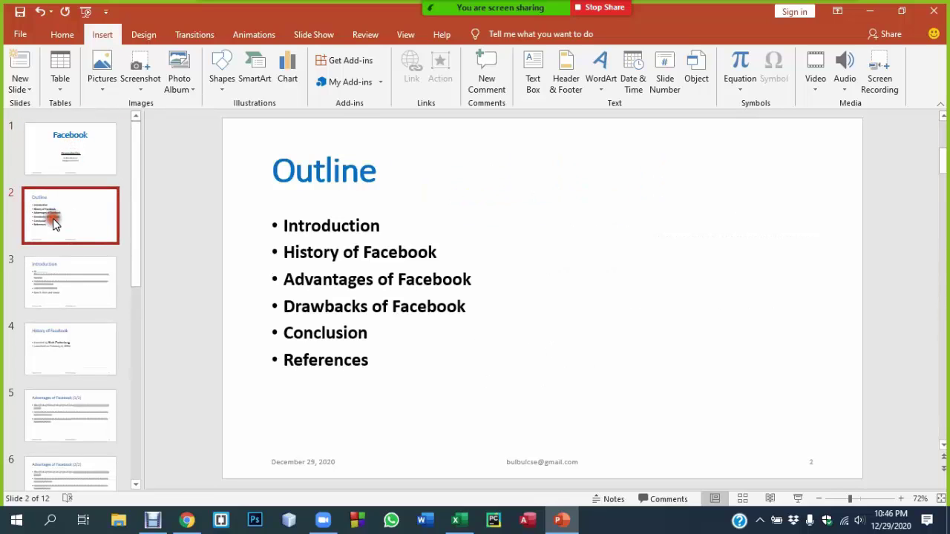
click(68, 152)
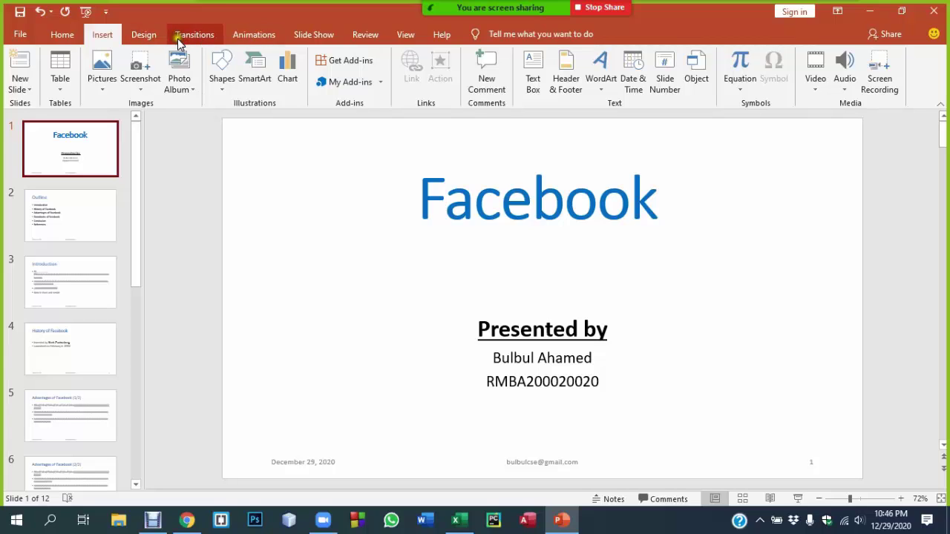
Step: Recheck the Outline, Thank You and References slides and go back to the Facebook title slide
click(63, 205)
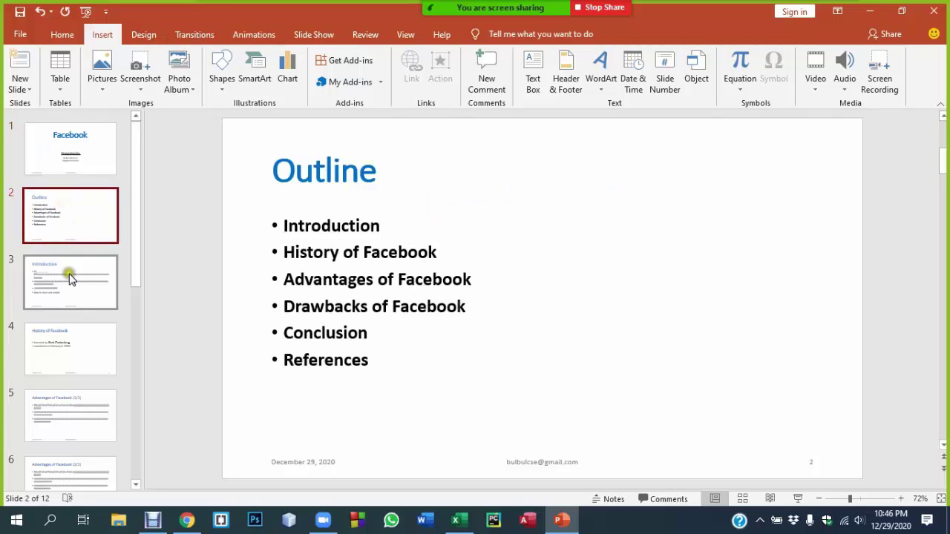
scroll(70, 280, down, 7)
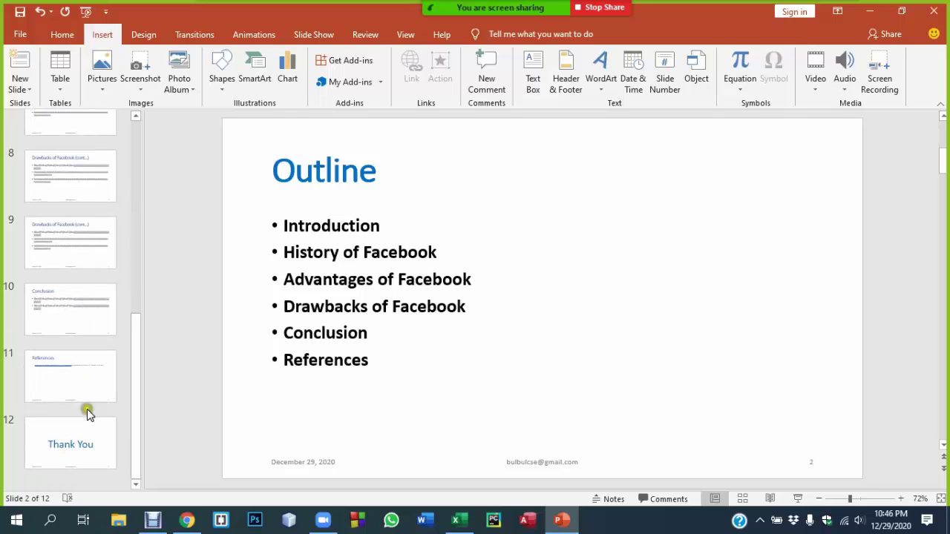
click(88, 443)
click(67, 367)
scroll(67, 371, up, 1)
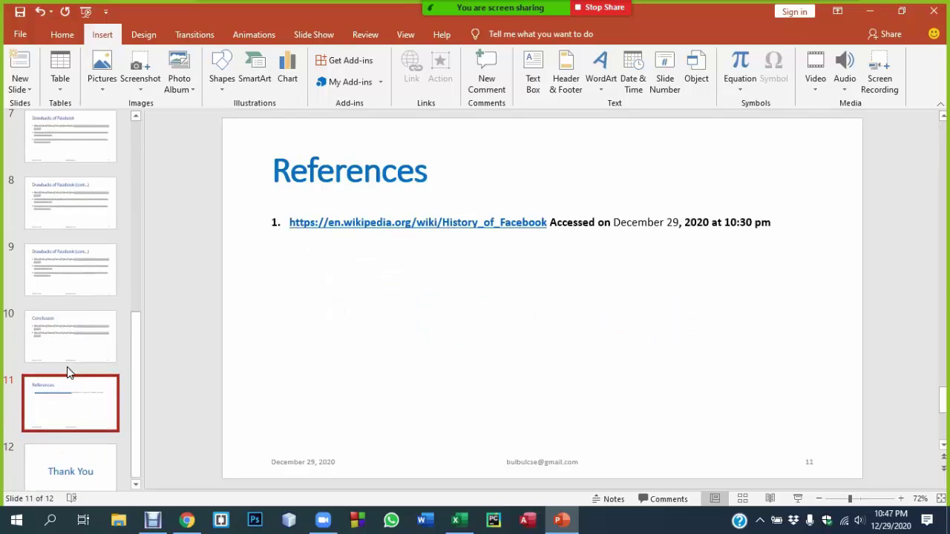
scroll(67, 372, up, 6)
click(70, 150)
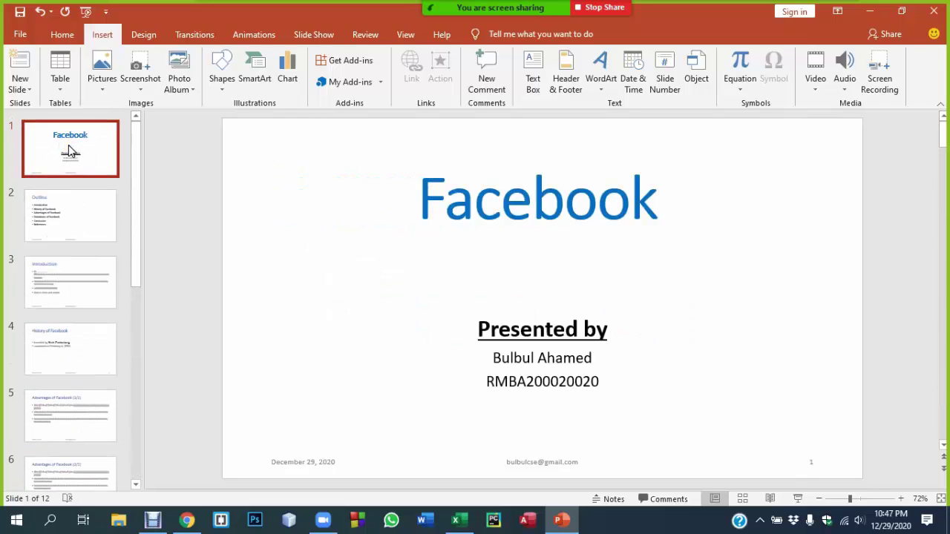
Step: Examine the available slide transitions and animation effects on the title and Introduction slides
click(199, 36)
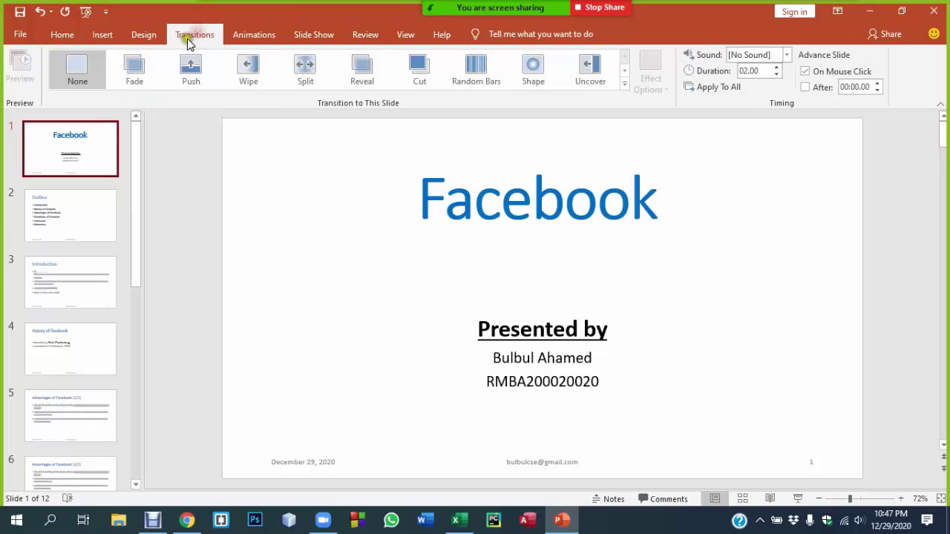
click(106, 142)
click(57, 225)
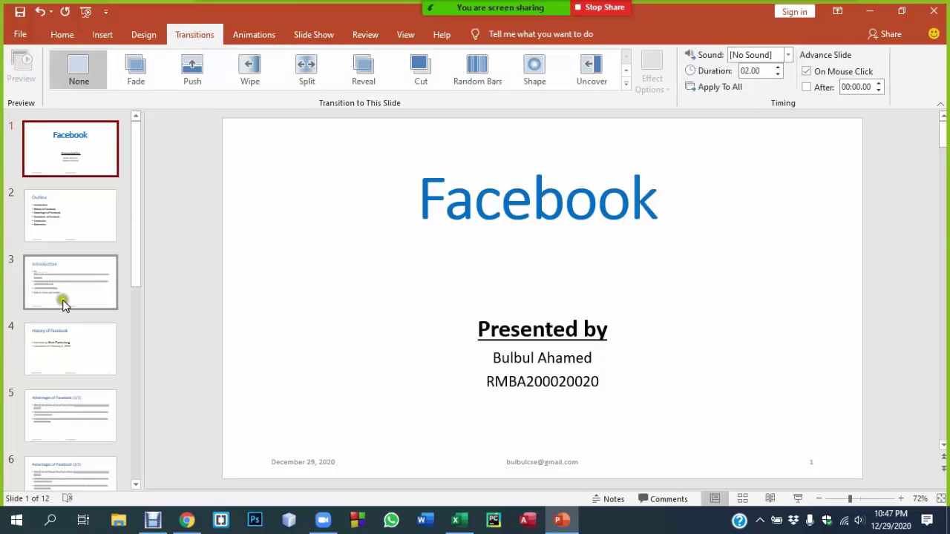
click(69, 302)
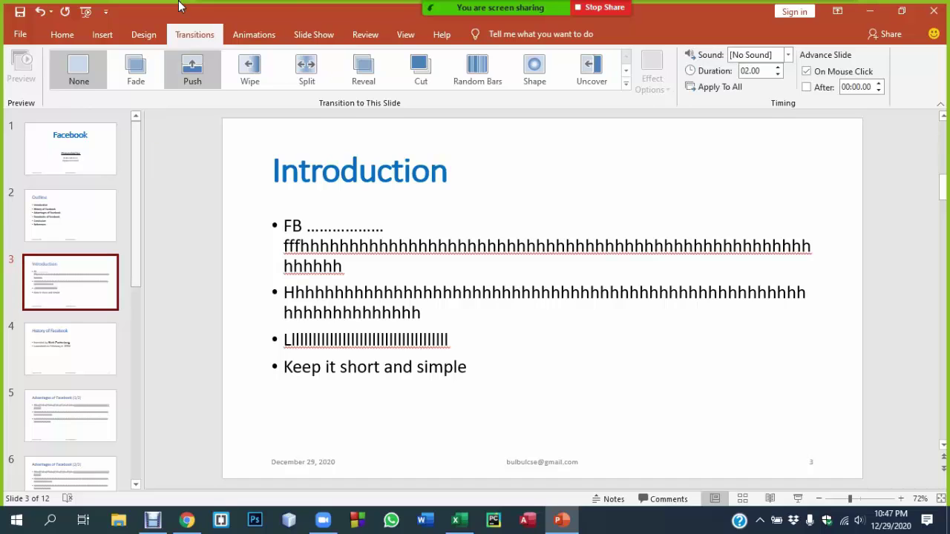
click(250, 35)
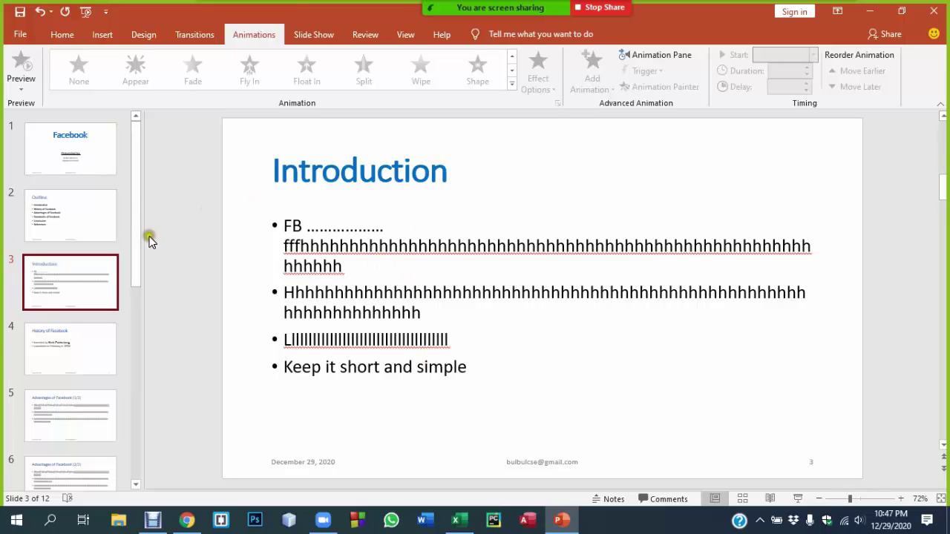
click(70, 151)
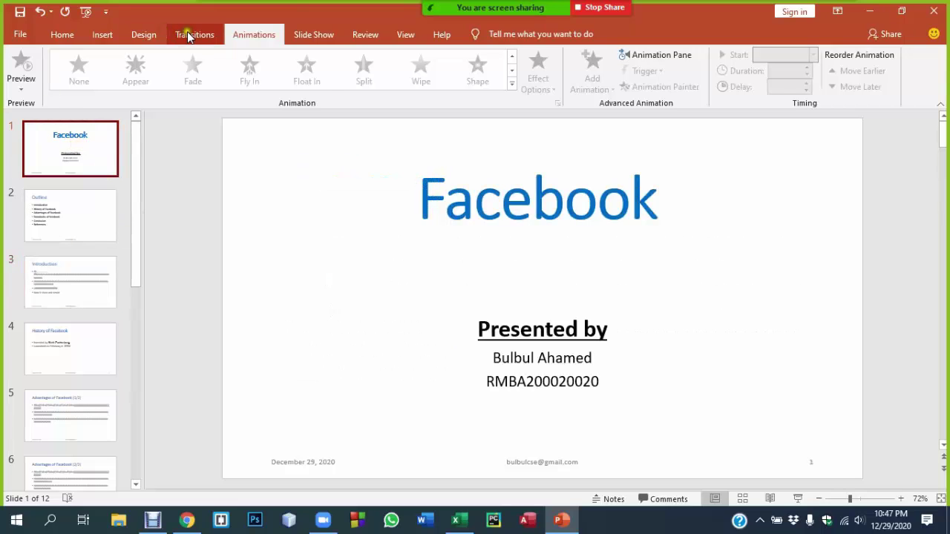
Step: Apply the Split transition to the Facebook title slide and test it in the slide show
click(190, 35)
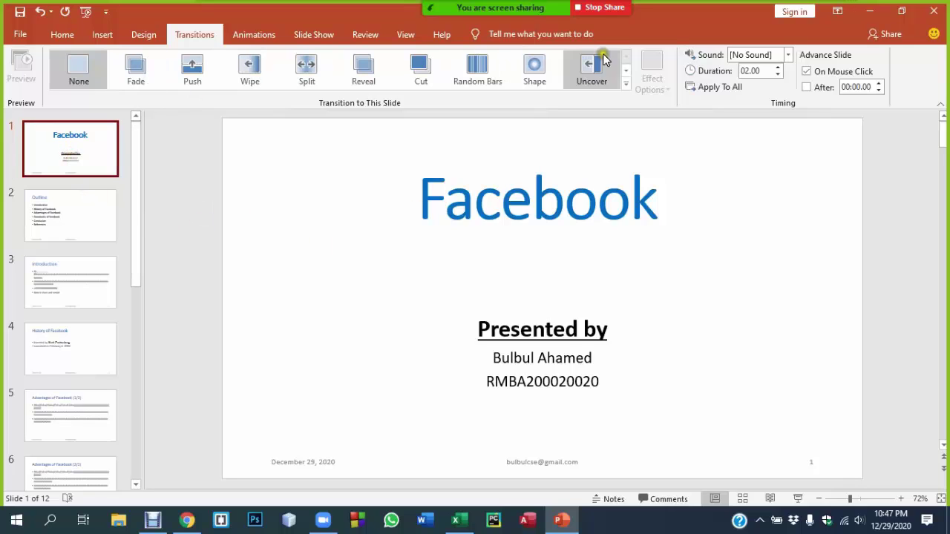
click(311, 65)
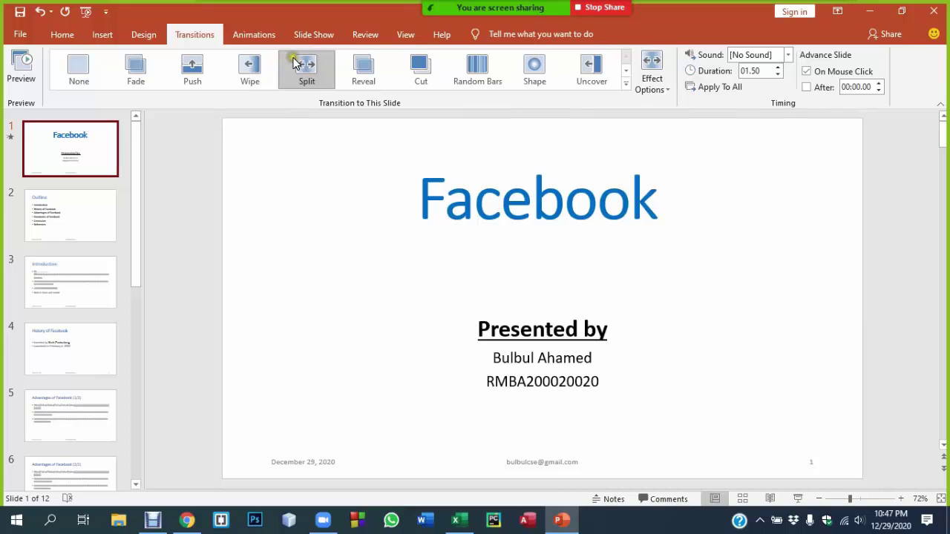
key(F5)
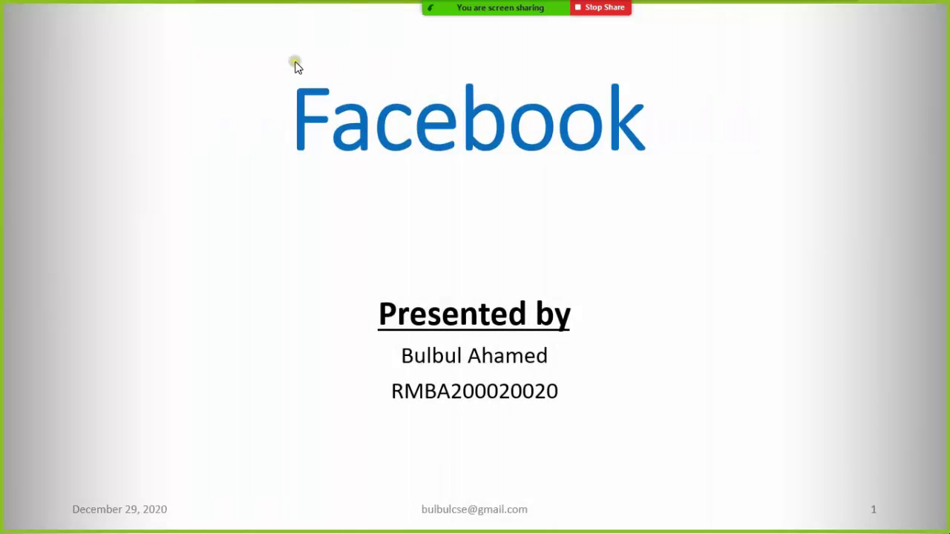
click(296, 67)
key(Escape)
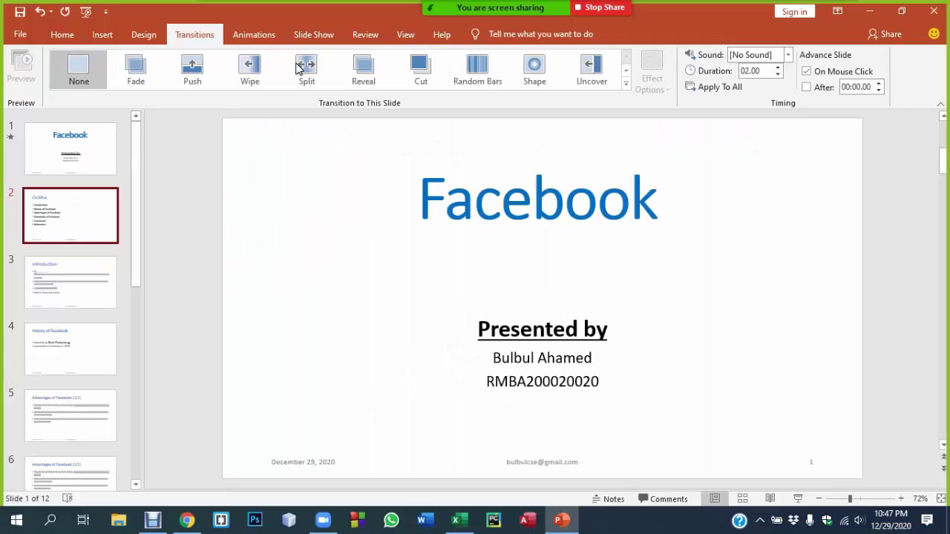
Step: Apply the title slide's Split transition to all slides and test it in the slide show up to History of Facebook
click(72, 149)
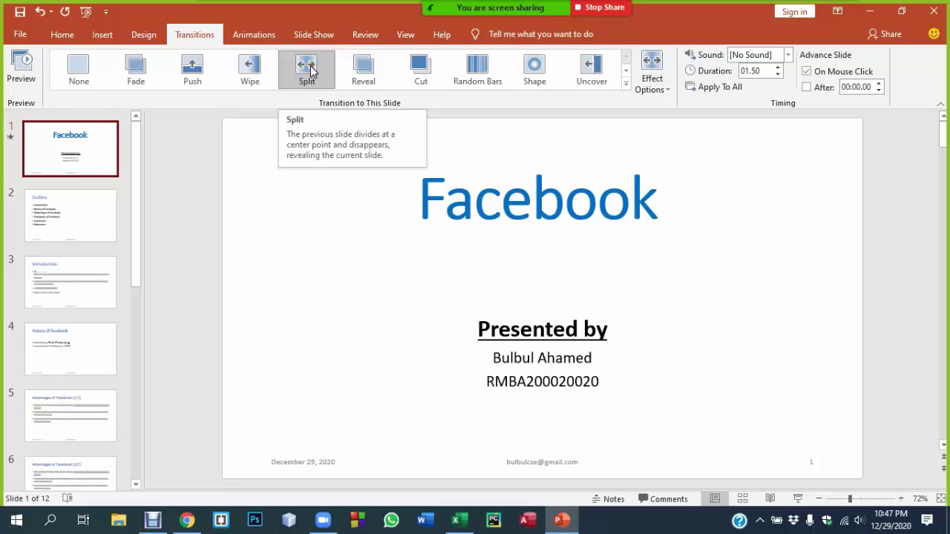
click(725, 90)
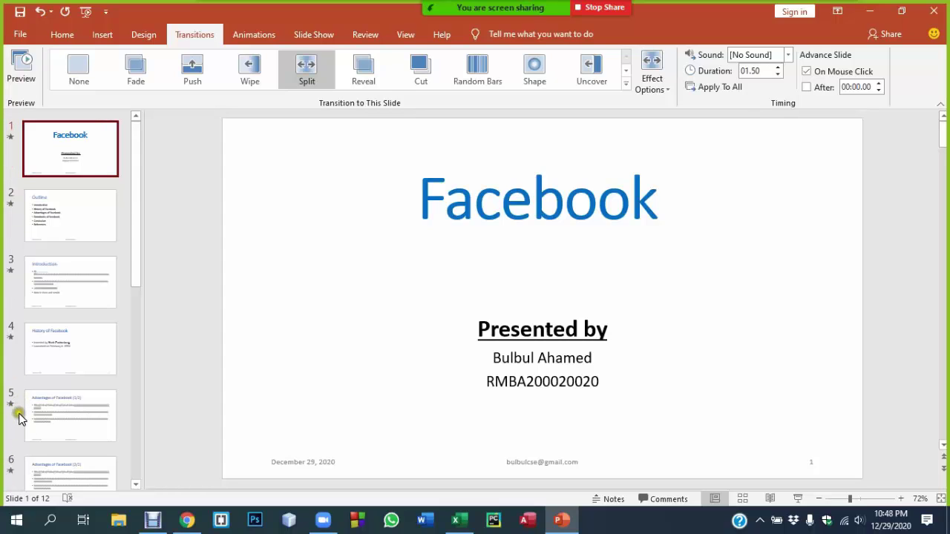
key(F5)
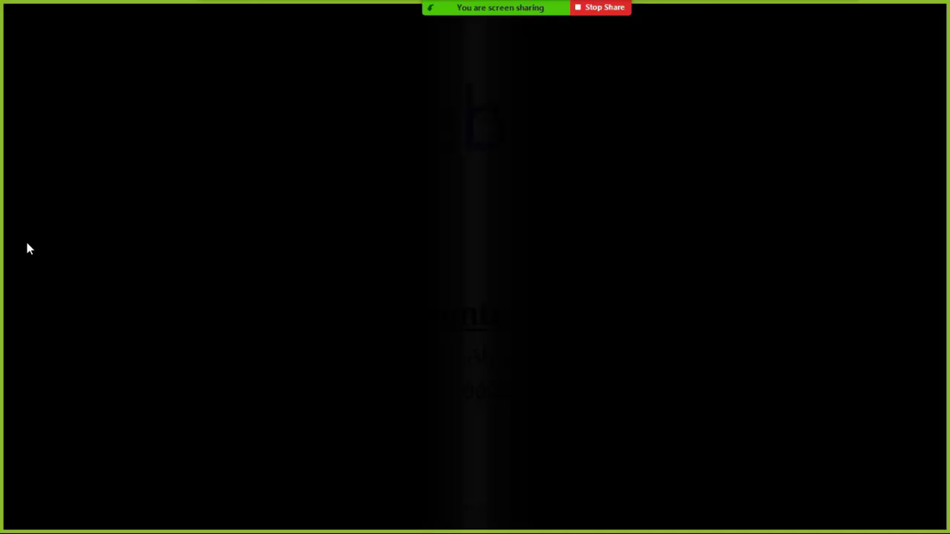
key(Right)
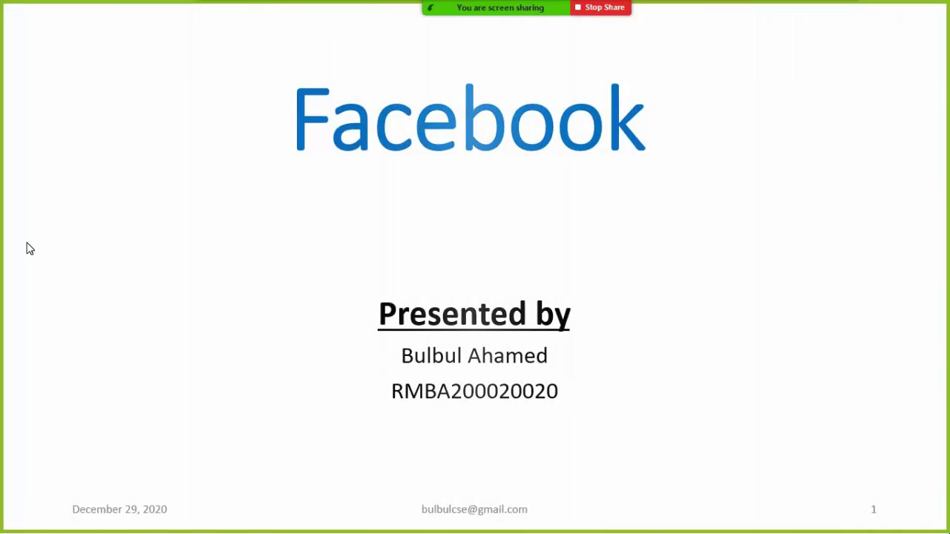
key(Right)
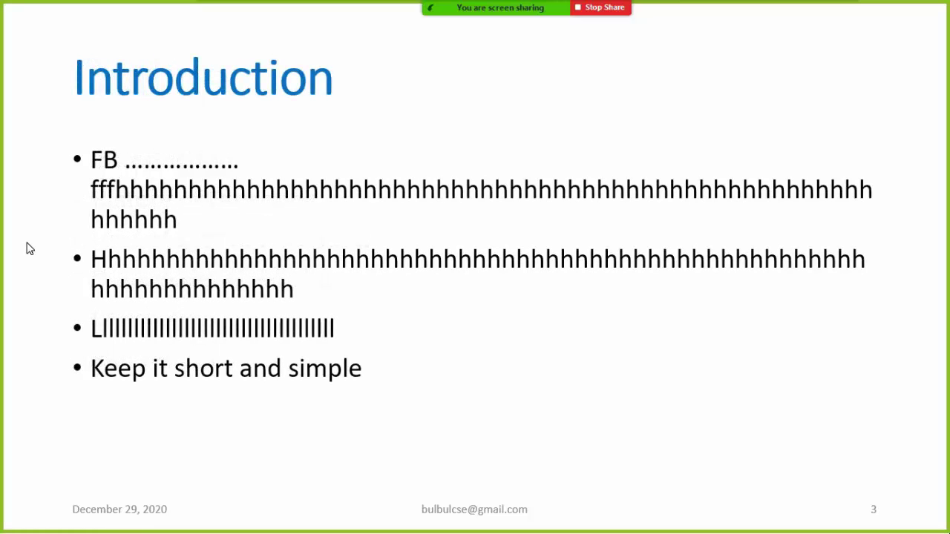
key(Right)
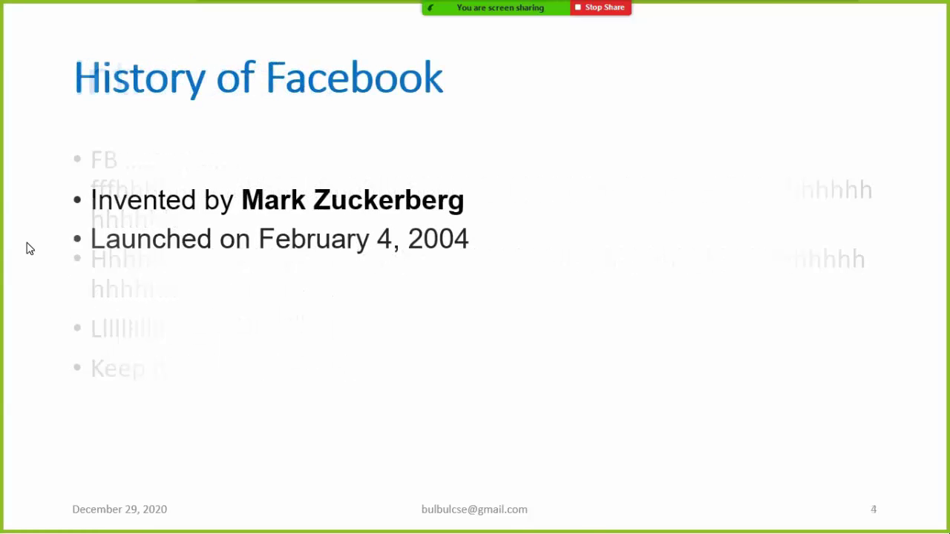
key(Escape)
Step: Set the title slide's transition to None, apply that to all slides and check the Outline slide
click(78, 154)
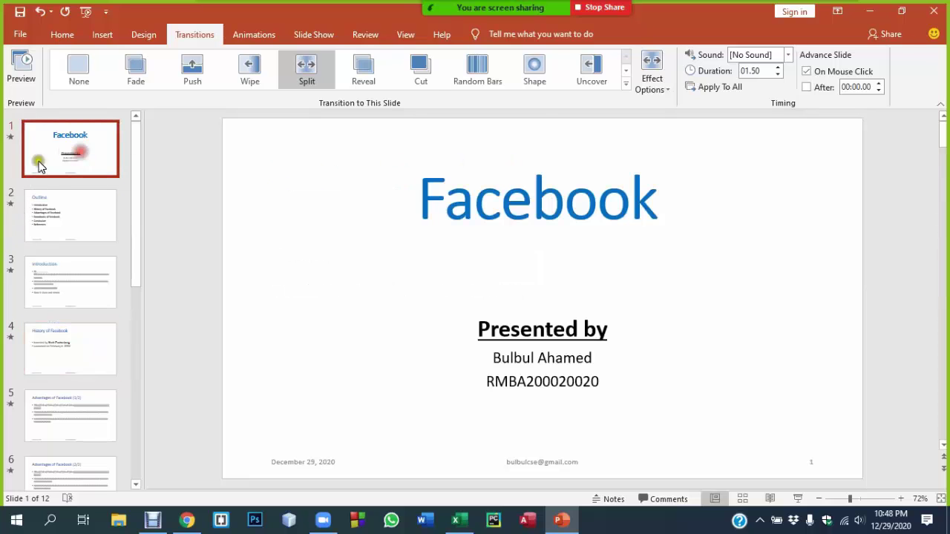
click(47, 189)
click(40, 156)
click(71, 76)
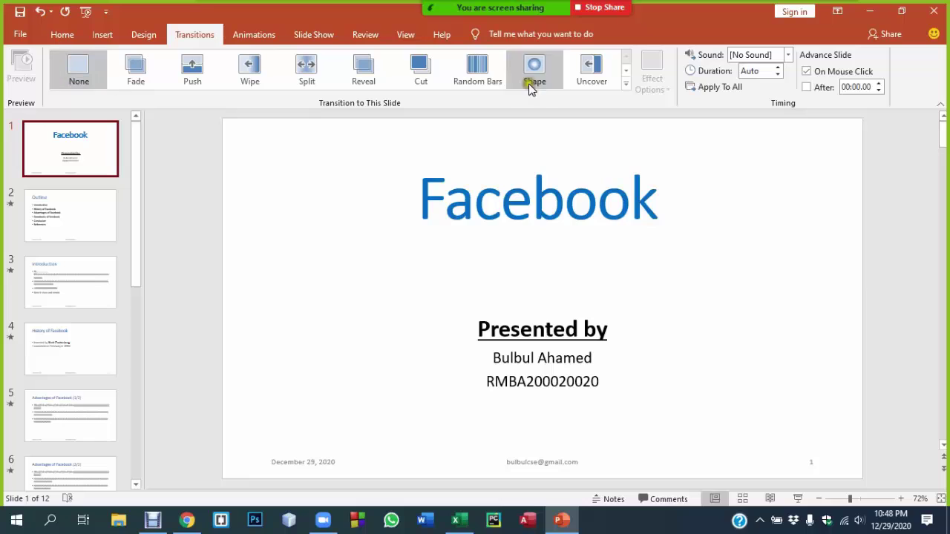
click(713, 88)
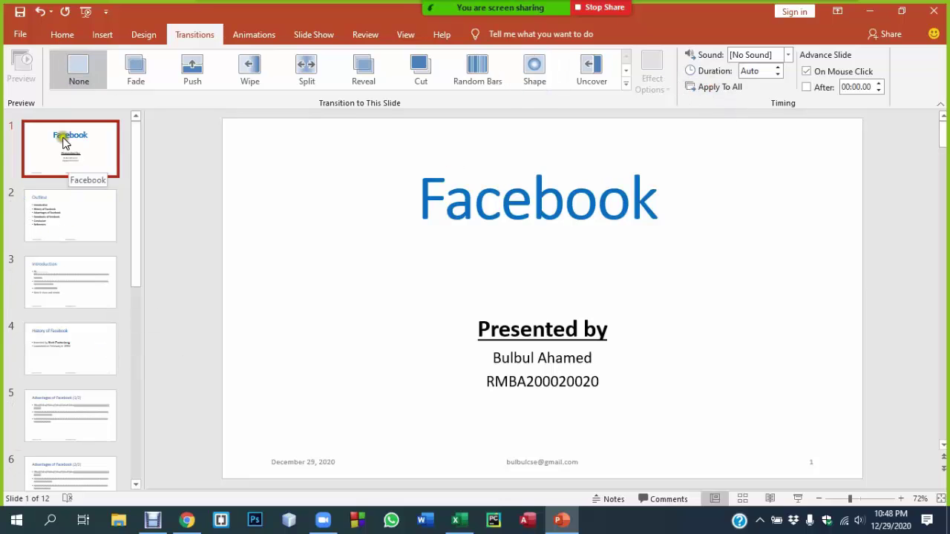
click(54, 236)
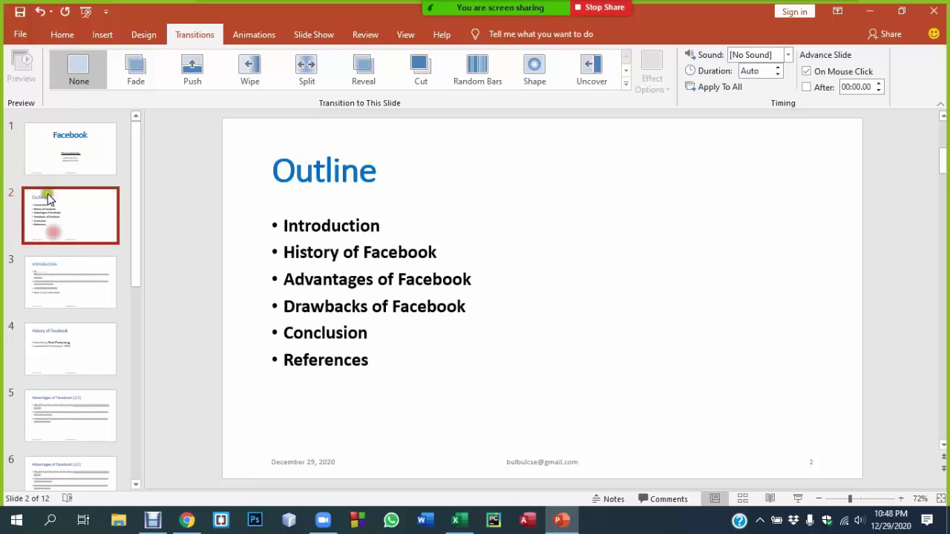
Step: Apply the Shred transition to the Facebook title slide and test it in the slide show
click(62, 141)
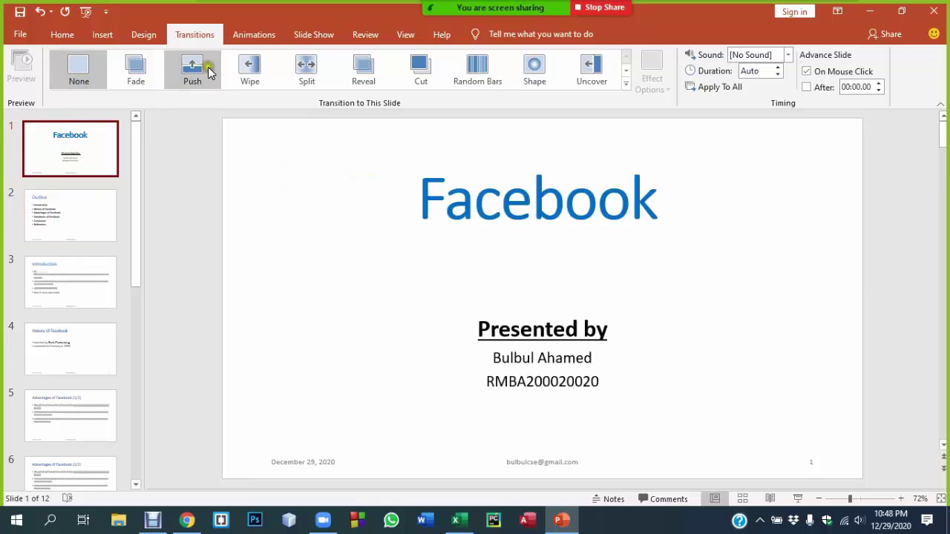
click(625, 89)
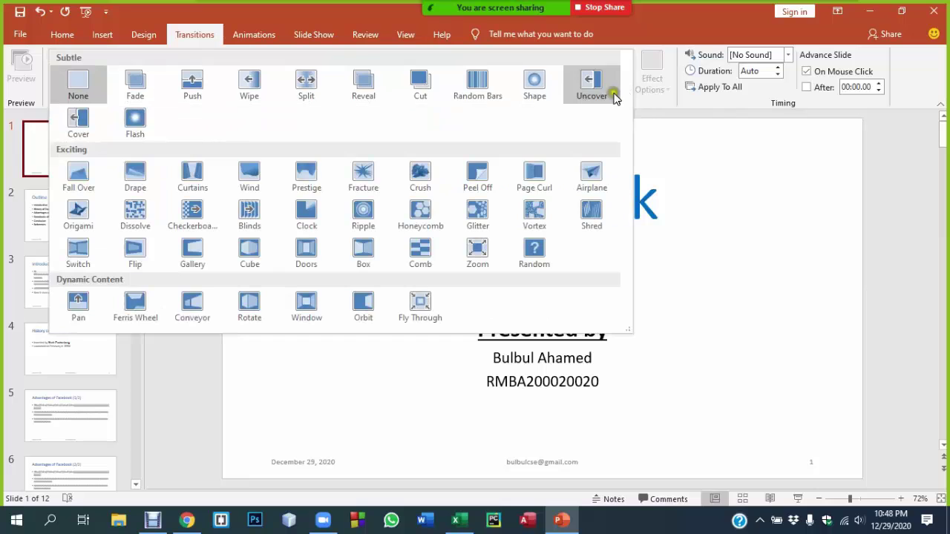
click(591, 211)
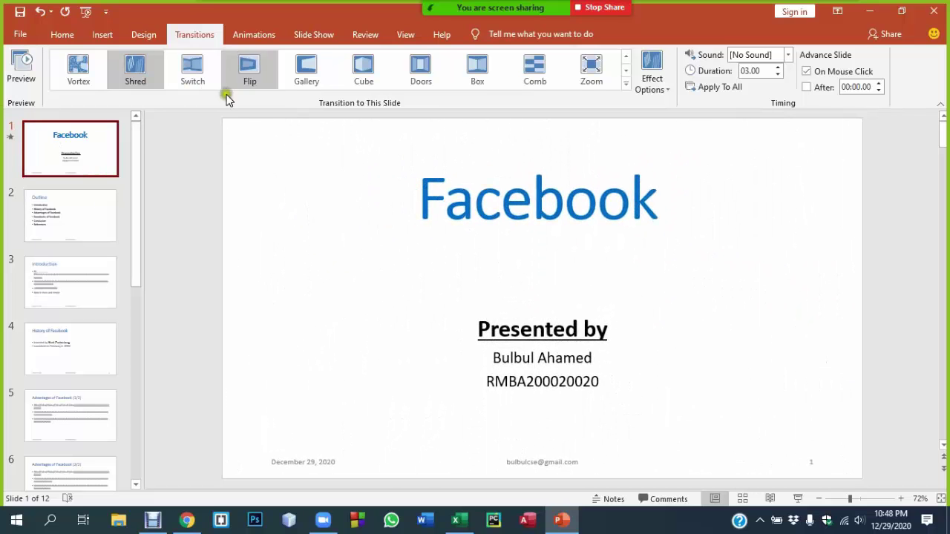
click(795, 499)
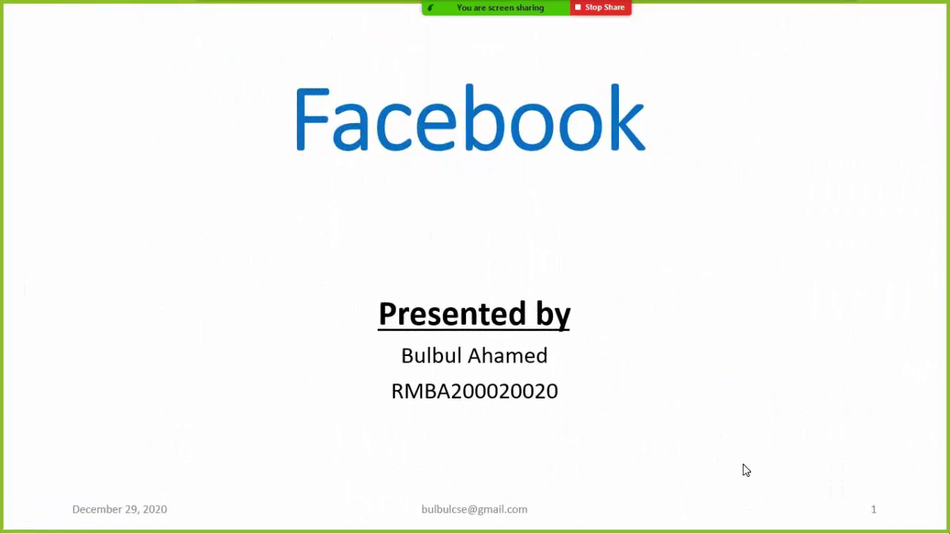
click(746, 470)
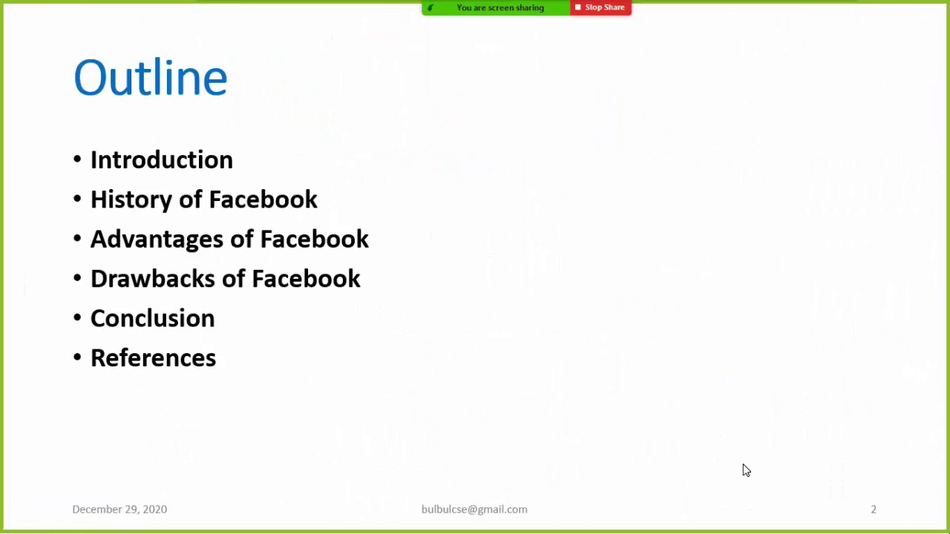
key(Escape)
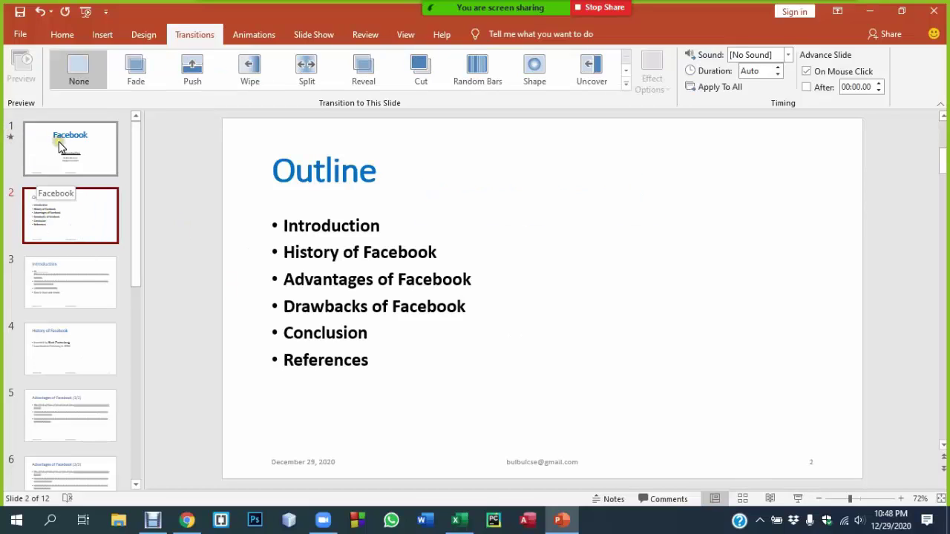
Step: Apply the Shred transition to the Introduction slide
click(62, 284)
click(58, 424)
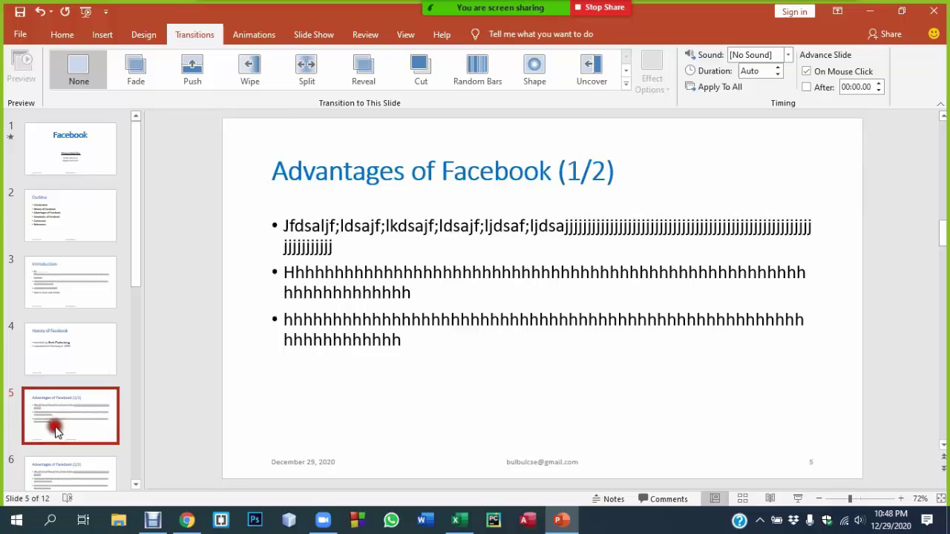
click(36, 272)
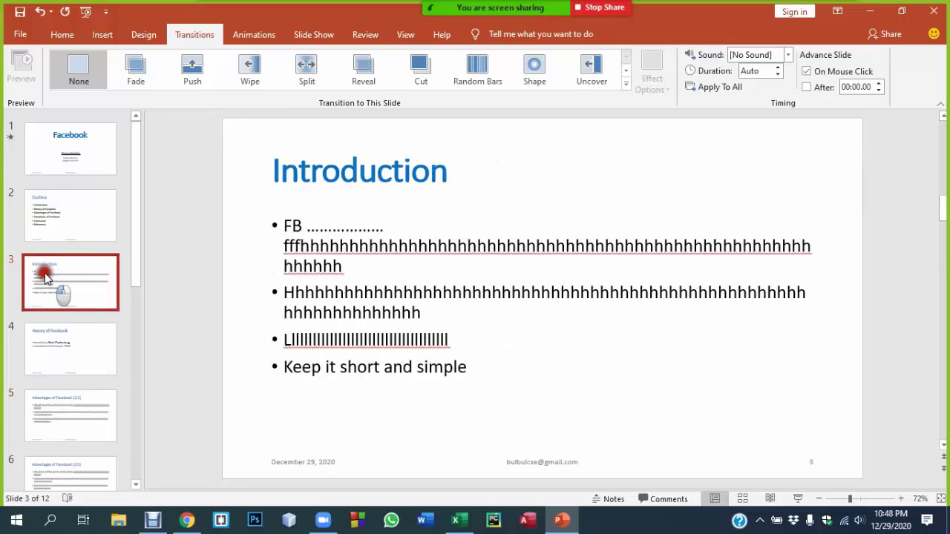
click(626, 87)
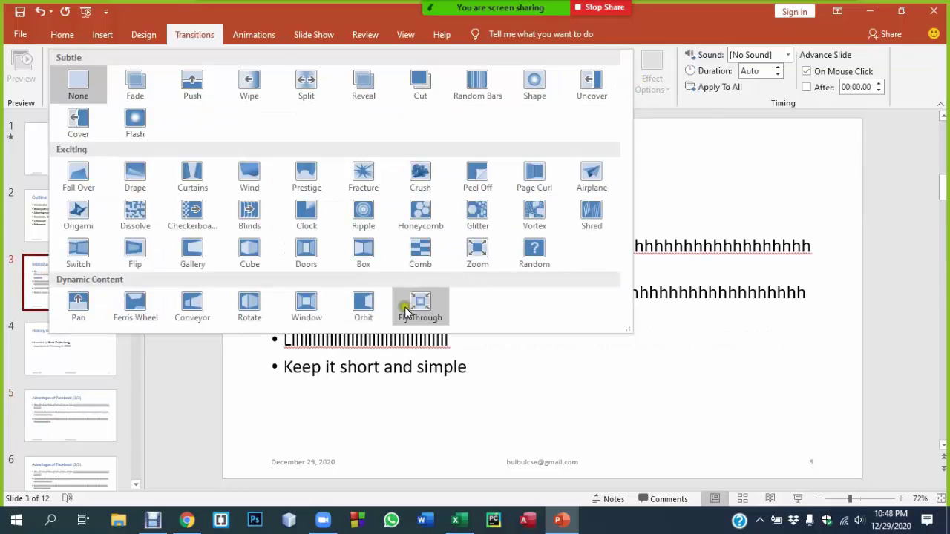
click(587, 214)
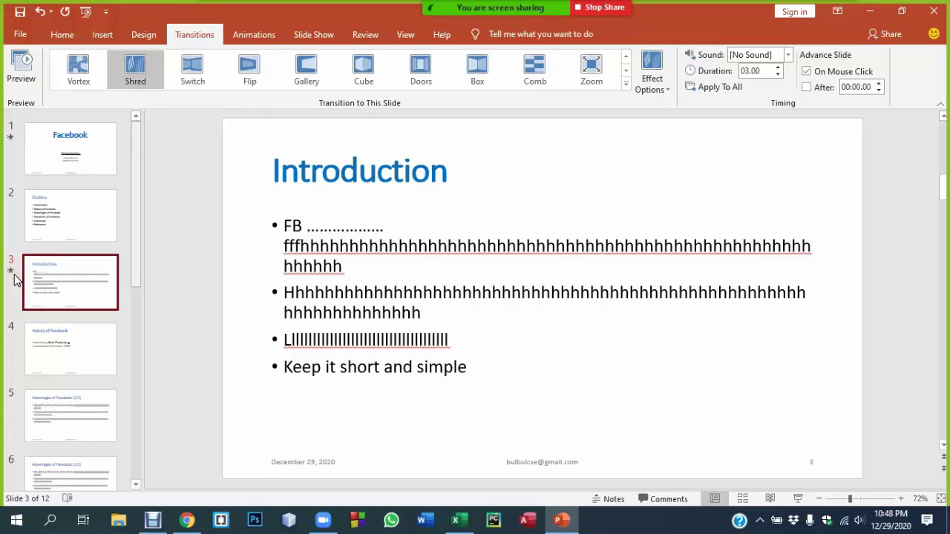
Step: Apply the Shred transition to the Advantages of Facebook (1/2) slide
click(38, 416)
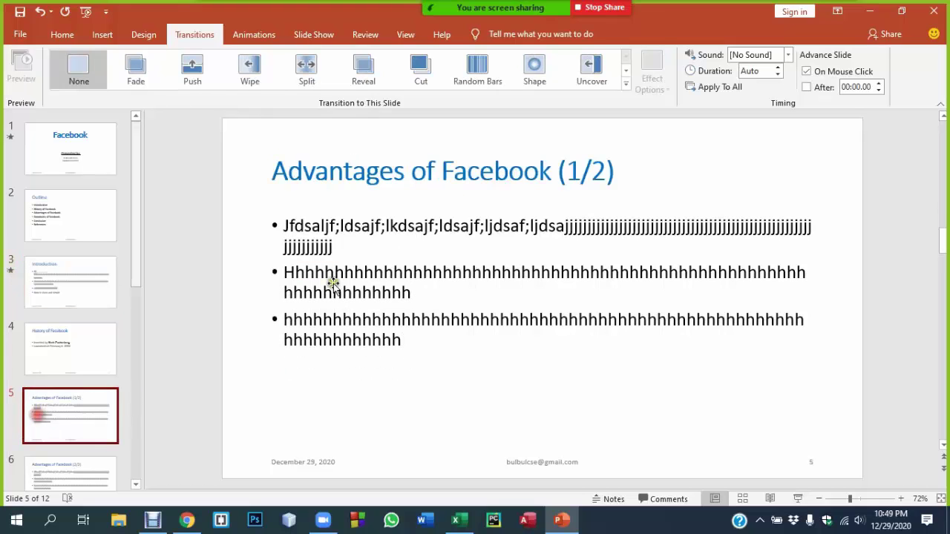
click(625, 86)
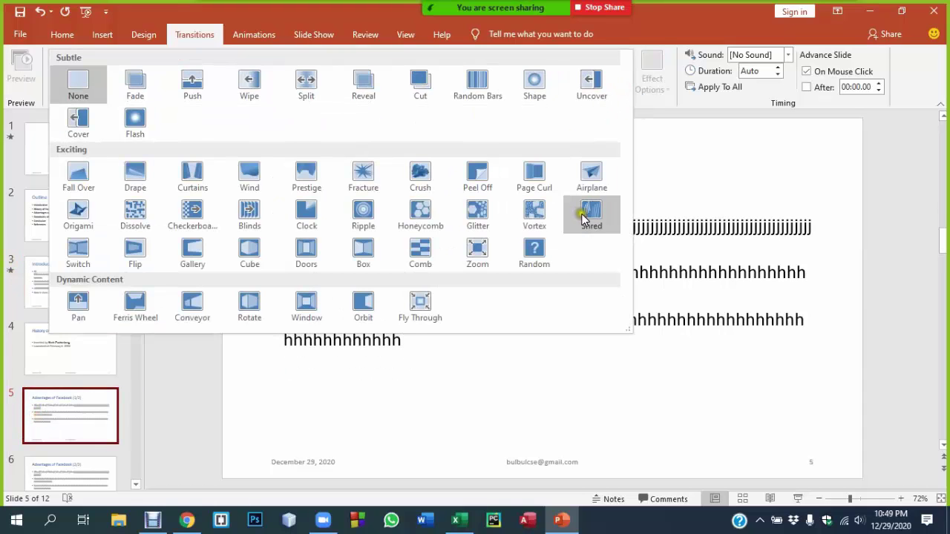
click(586, 213)
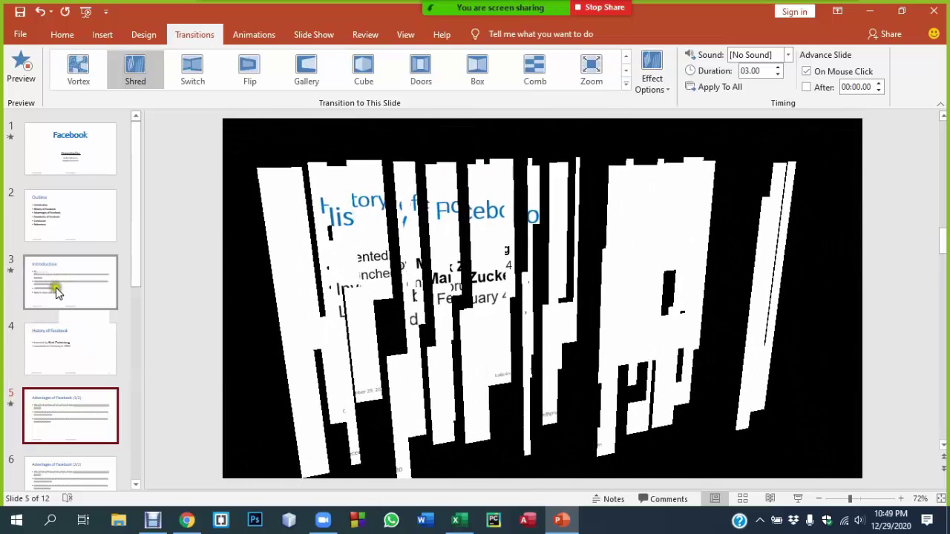
Step: Try the Airplane transition on the Outline slide, and replace it with Honeycomb
click(55, 213)
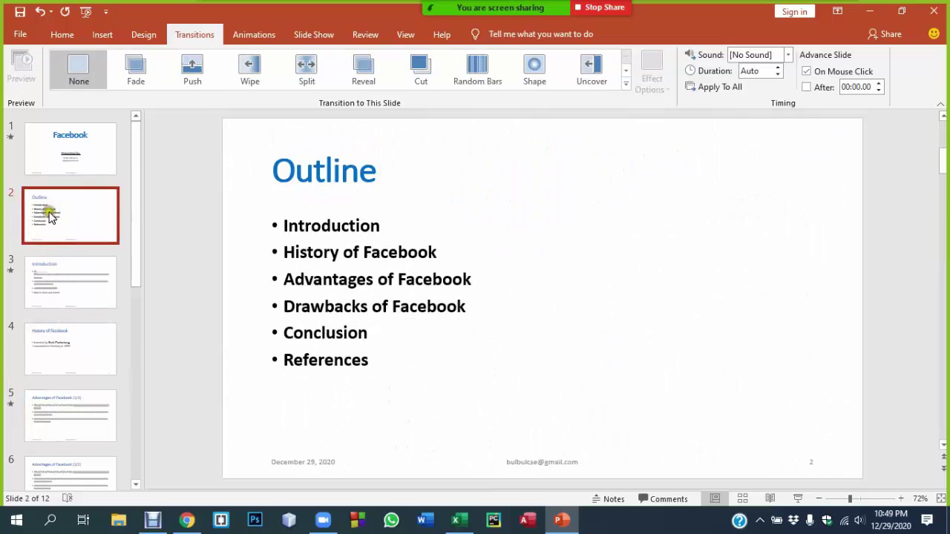
click(628, 82)
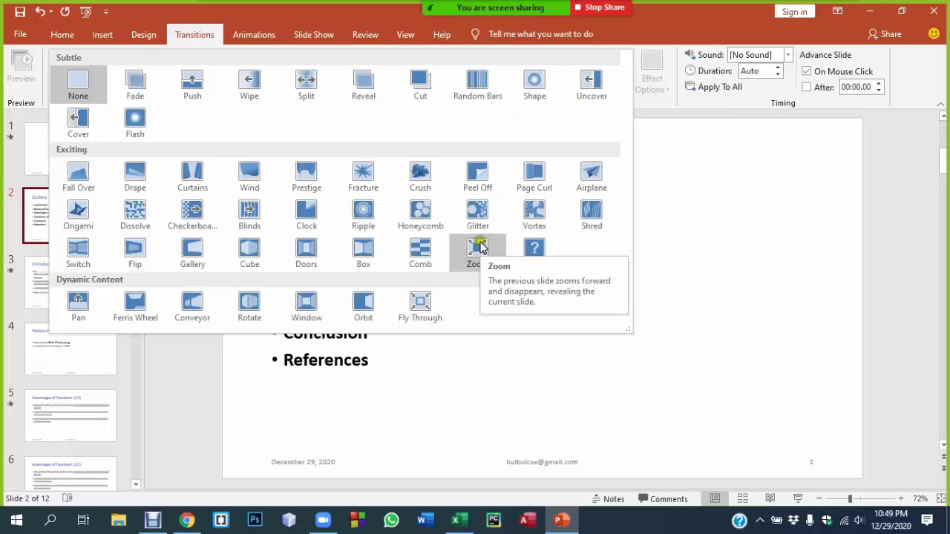
click(591, 176)
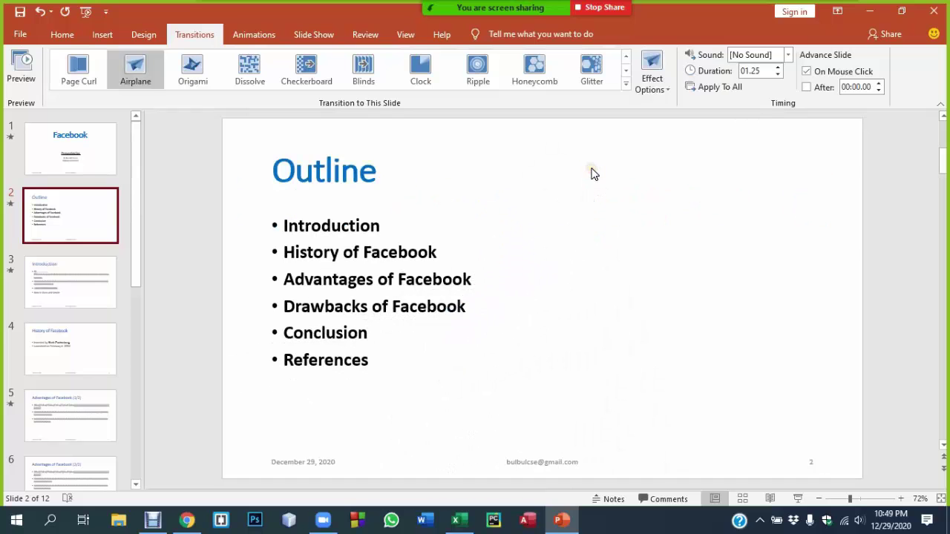
click(533, 71)
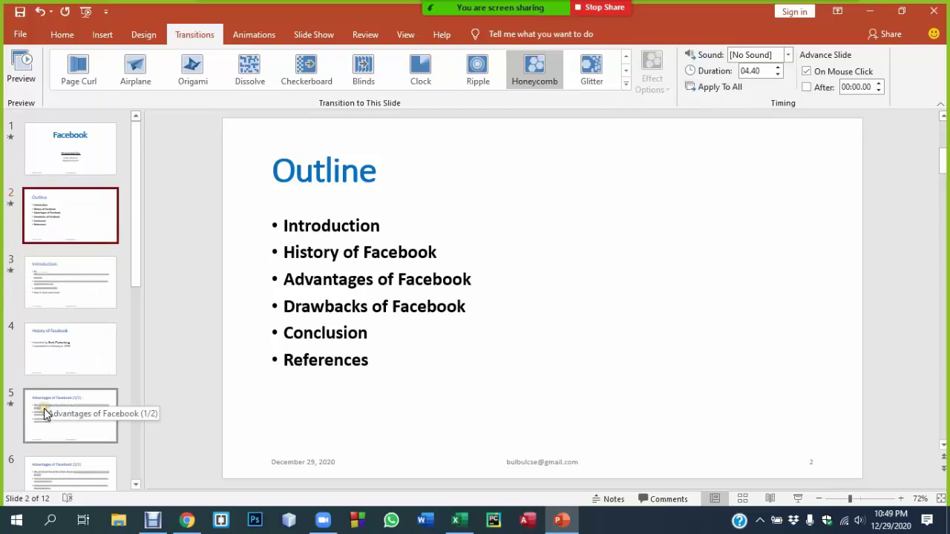
Step: Try Reveal on the History of Facebook slide, replace it with the Orbit transition and test it in the slide show
click(47, 355)
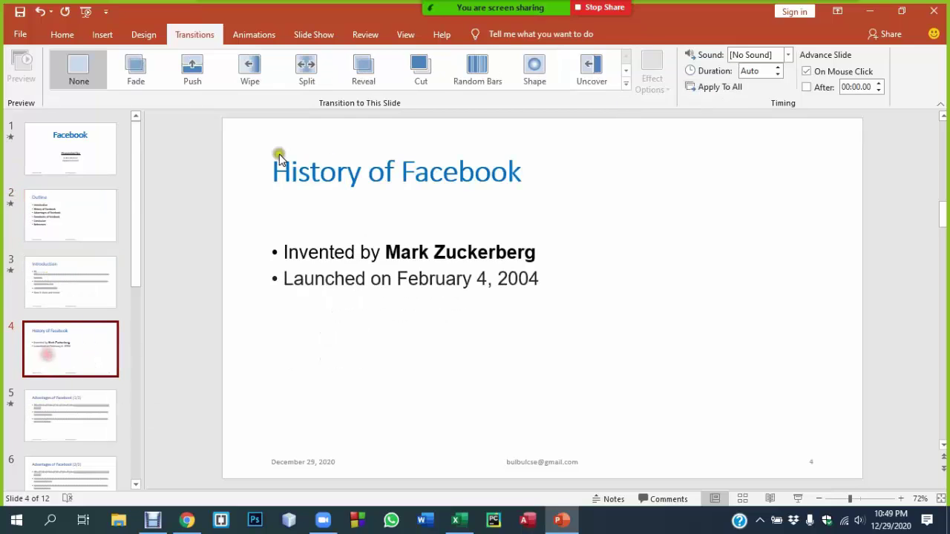
click(363, 67)
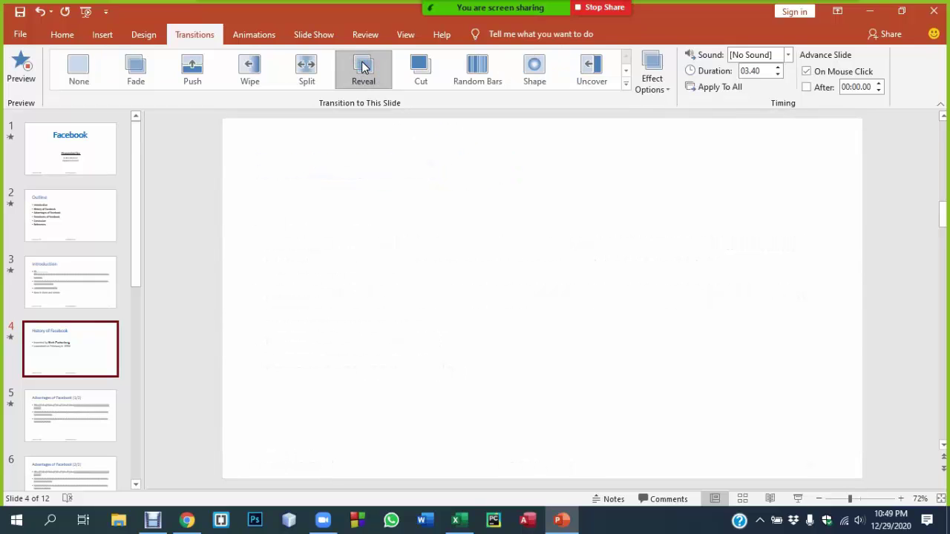
click(626, 84)
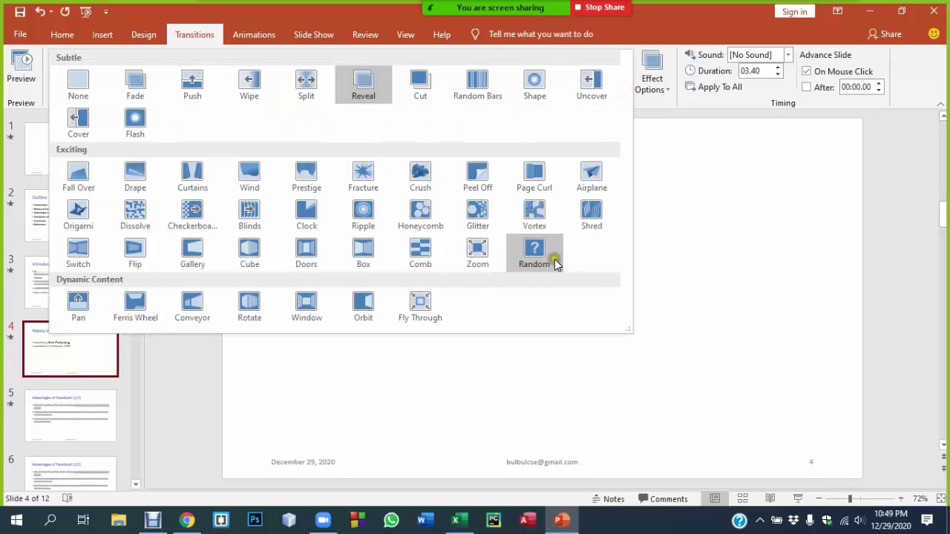
click(355, 306)
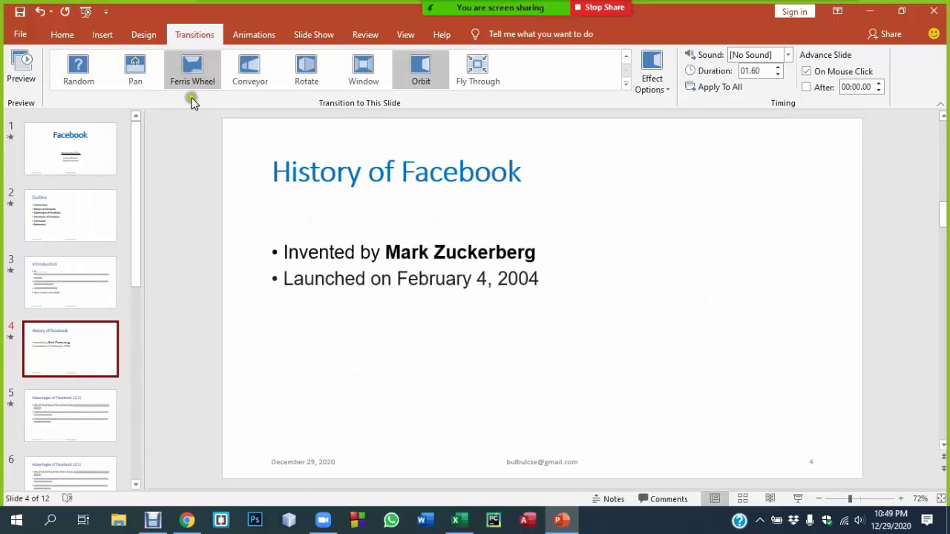
click(799, 499)
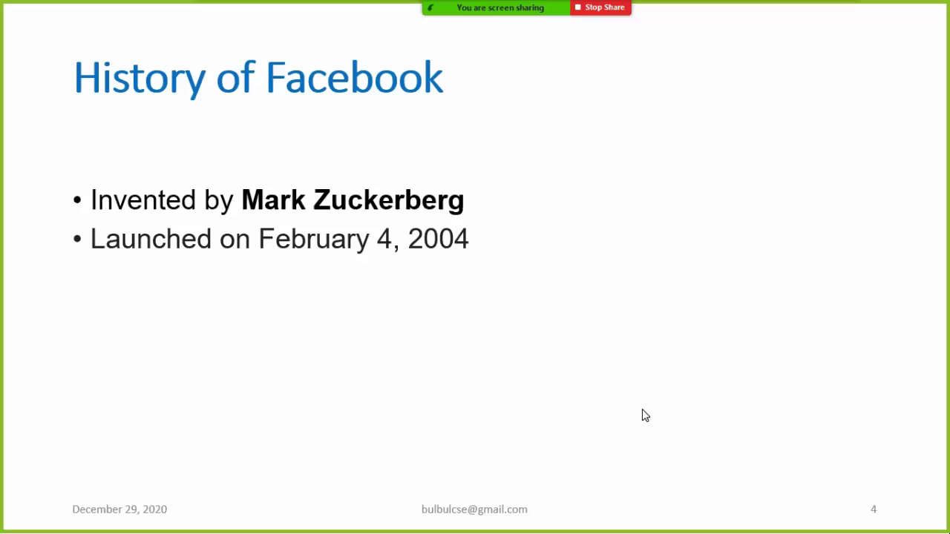
key(Escape)
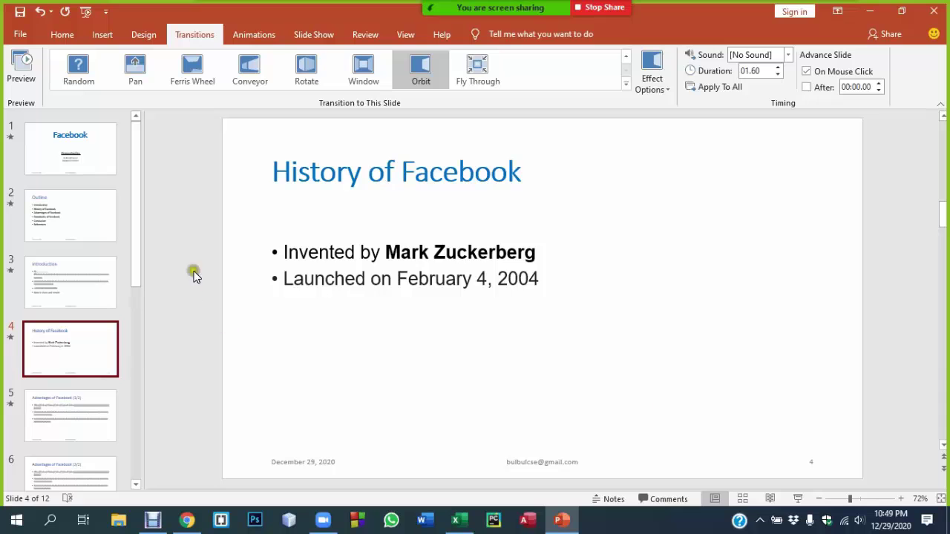
Step: Play the slide show from the title slide through Advantages of Facebook (1/2) to test the transitions, and exit it
key(Home)
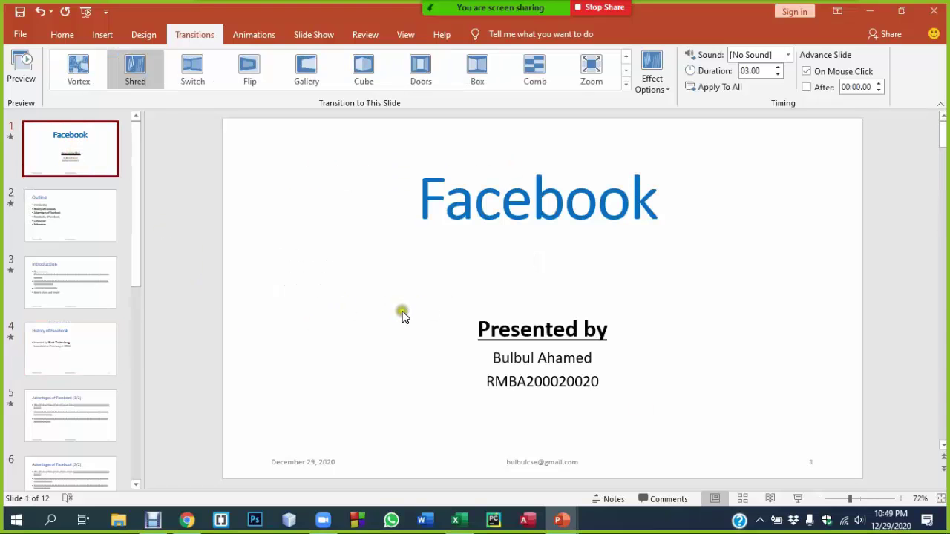
key(F5)
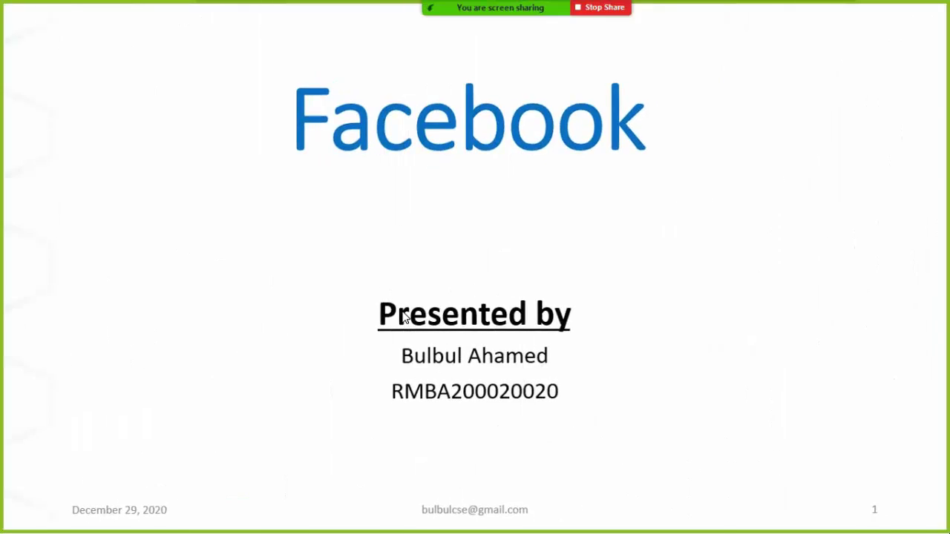
click(404, 318)
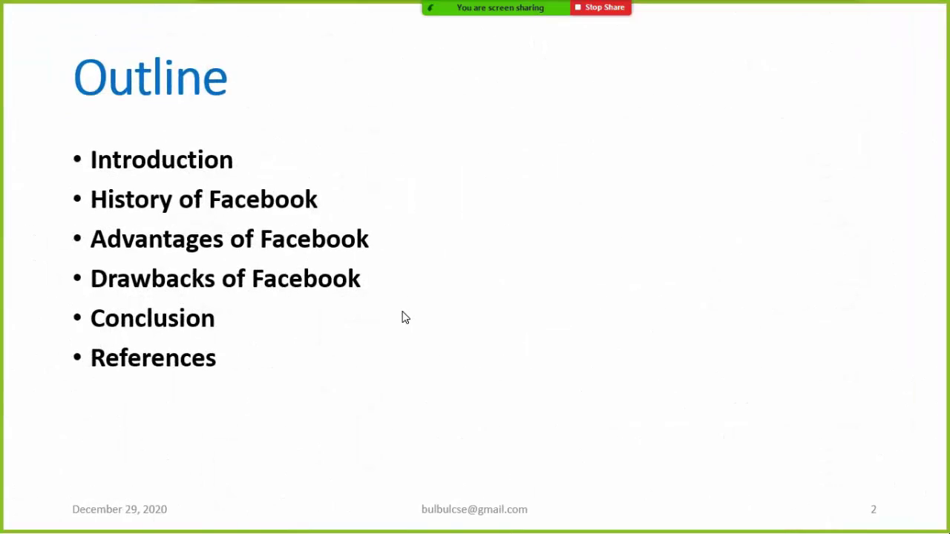
click(405, 318)
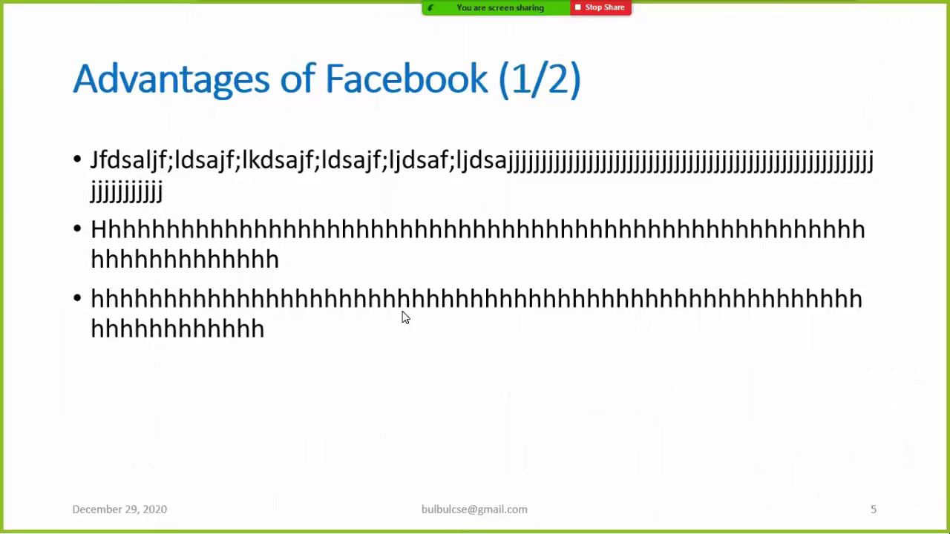
key(Escape)
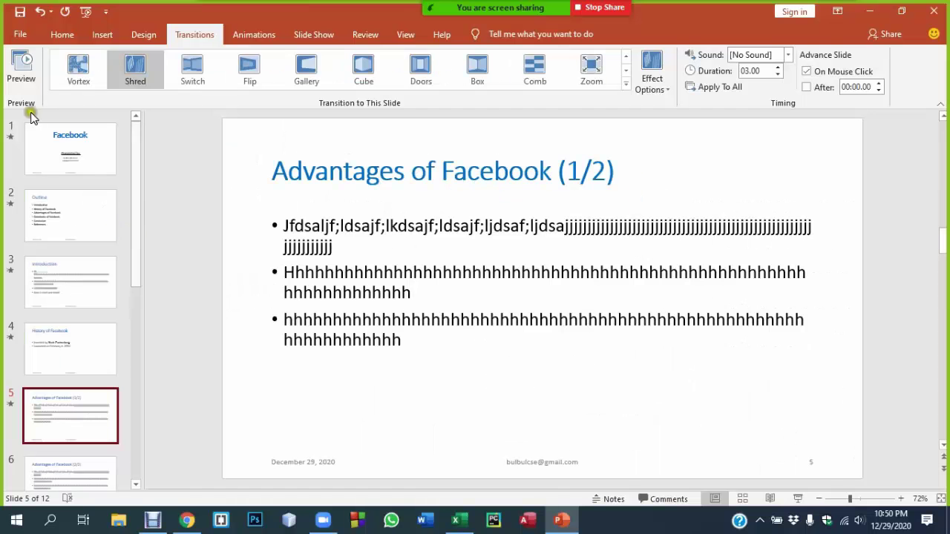
Step: Replace the title slide's transition with Flip
click(64, 149)
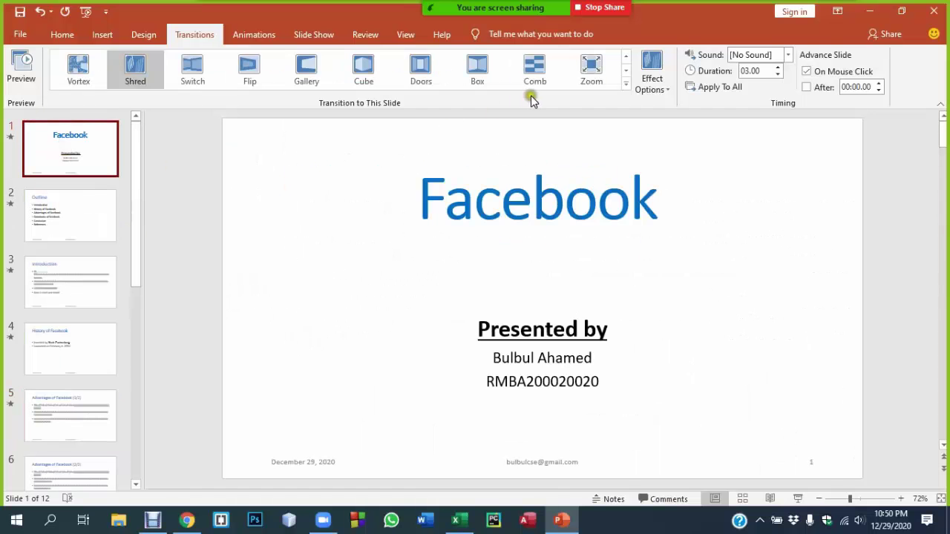
click(625, 88)
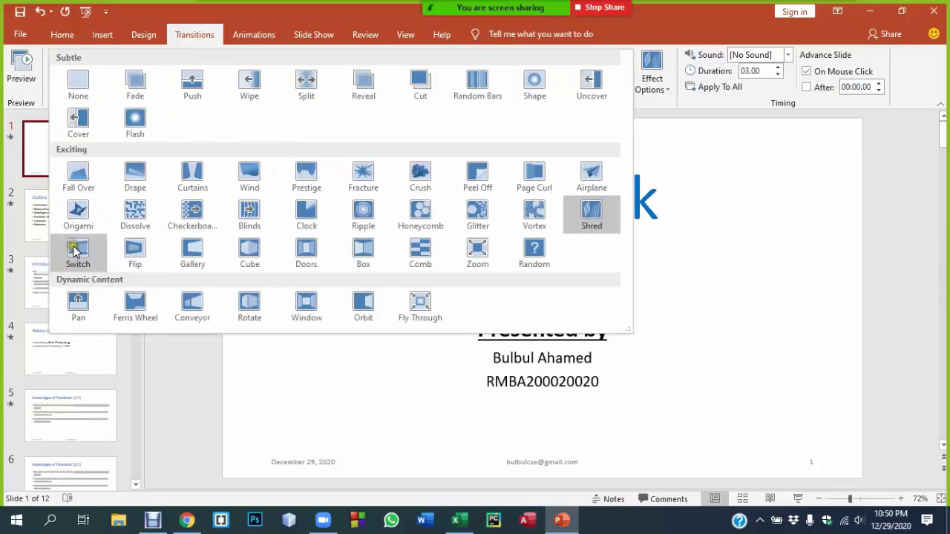
click(144, 249)
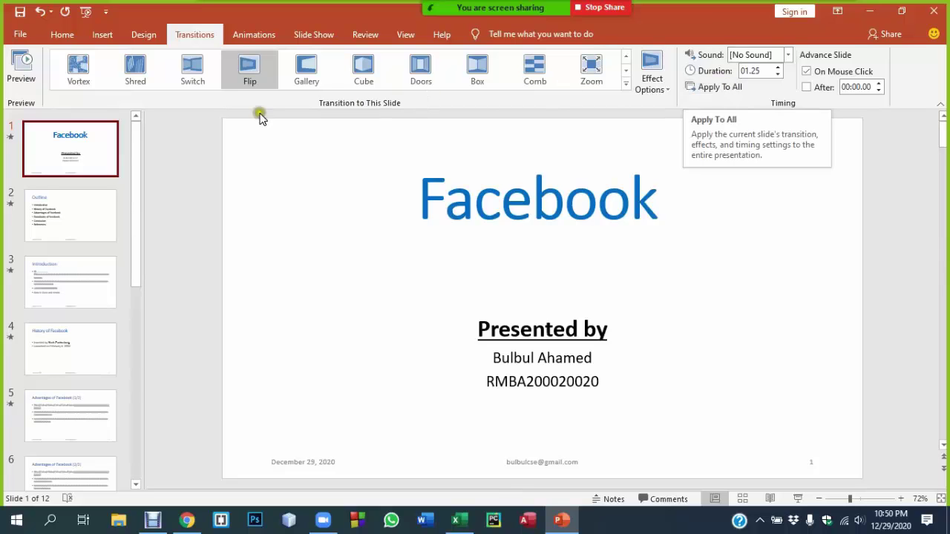
Step: Try the Shape transition on the Conclusion slide, and replace it with Blinds
scroll(48, 416, down, 4)
scroll(52, 419, down, 3)
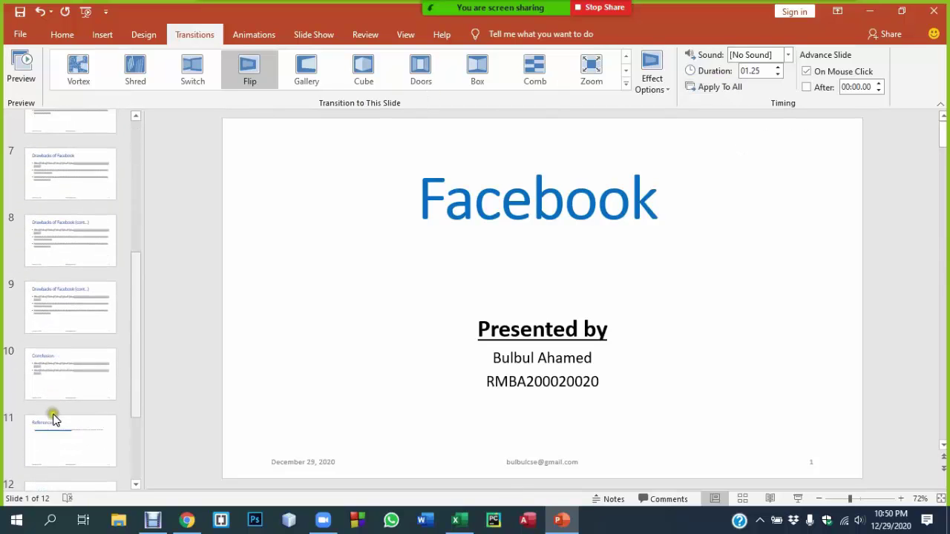
click(68, 350)
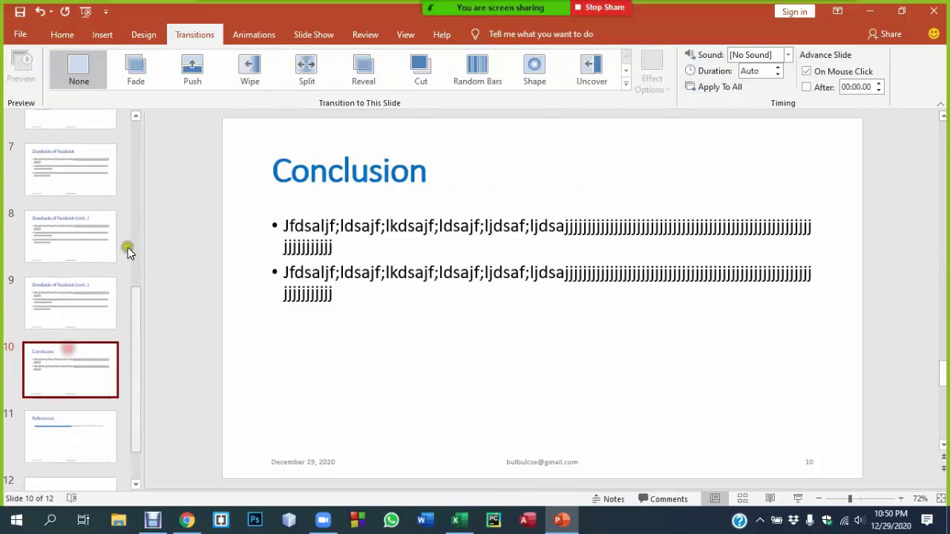
click(528, 73)
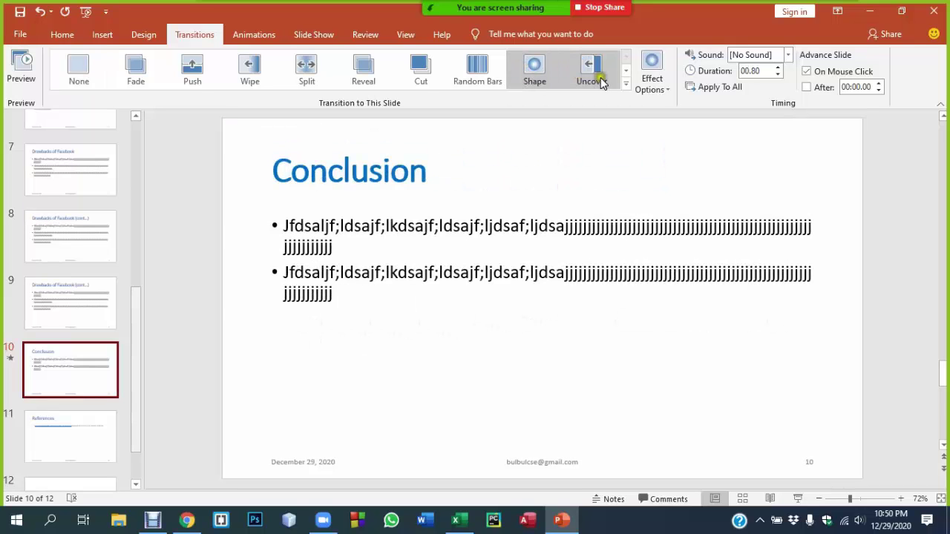
click(625, 84)
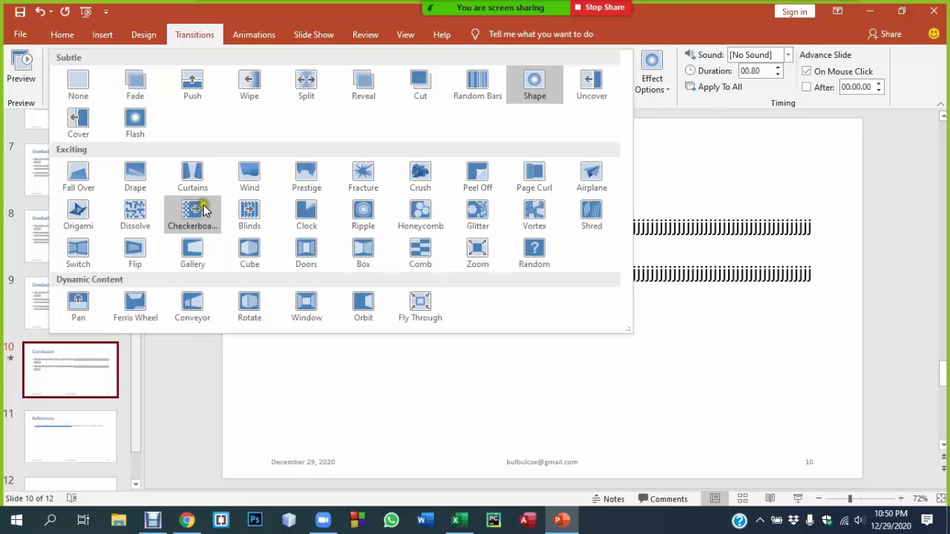
click(249, 210)
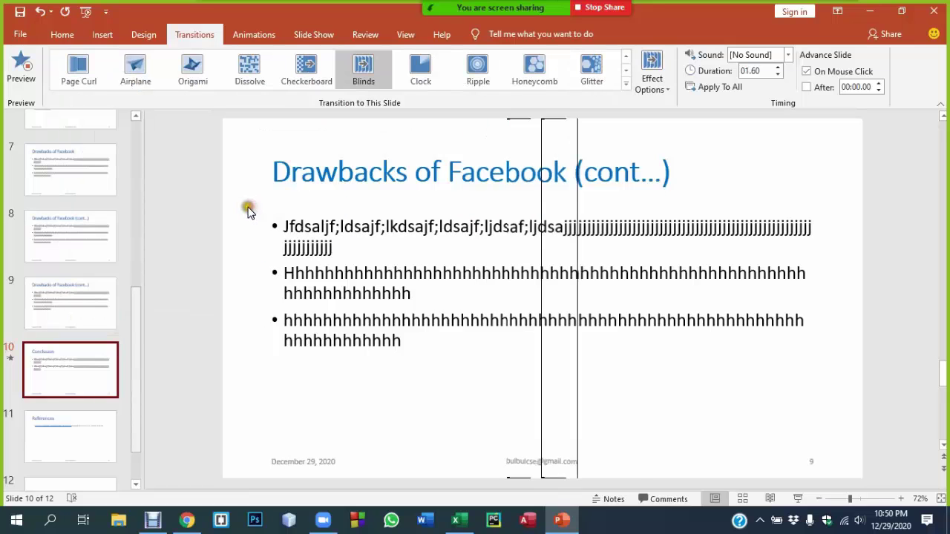
Step: Review which transition is assigned to each of the first four slides, and return to the title slide
scroll(76, 208, up, 5)
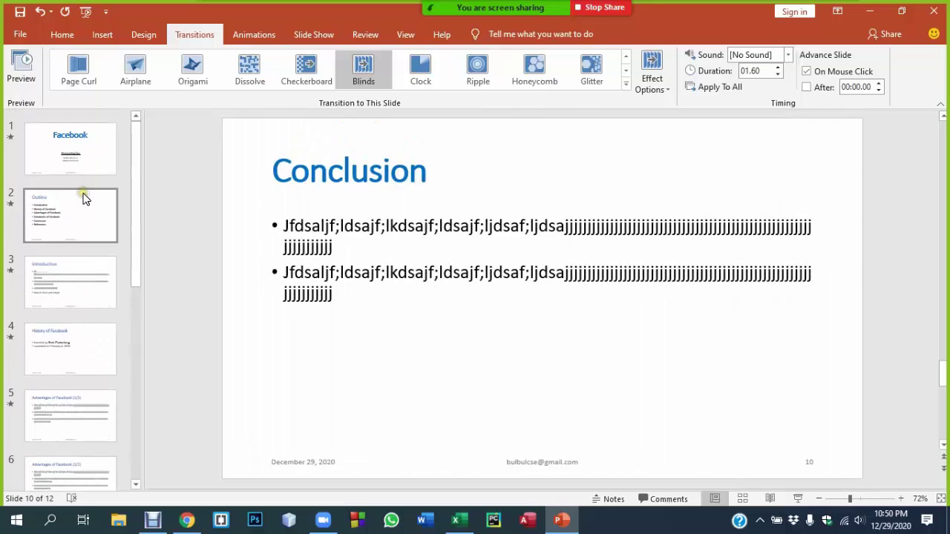
click(73, 158)
click(71, 228)
click(65, 288)
click(70, 226)
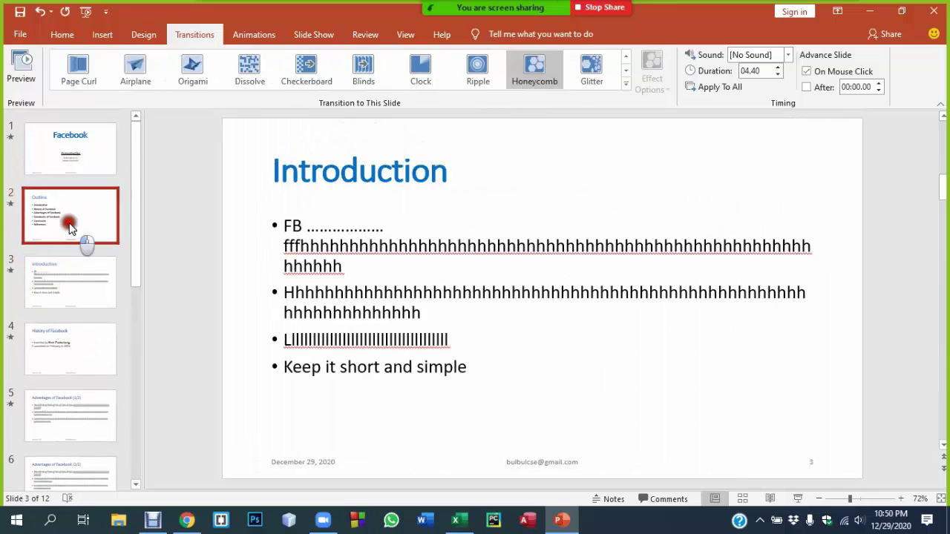
click(72, 158)
click(58, 220)
click(54, 297)
click(51, 339)
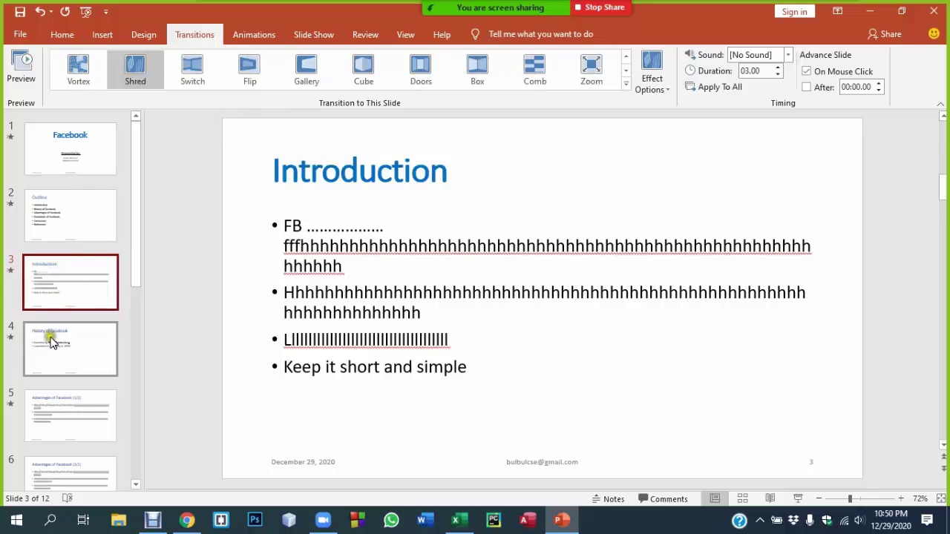
click(84, 154)
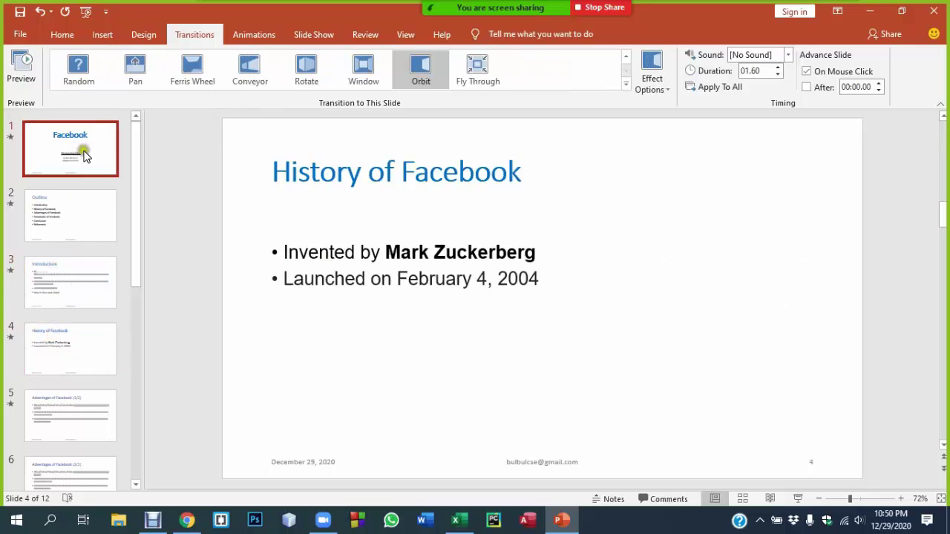
click(267, 35)
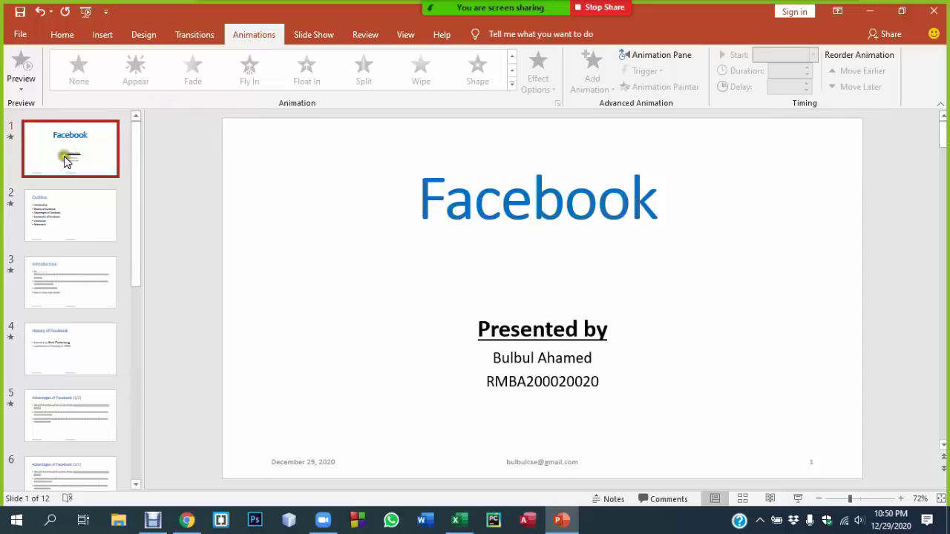
click(49, 213)
click(49, 142)
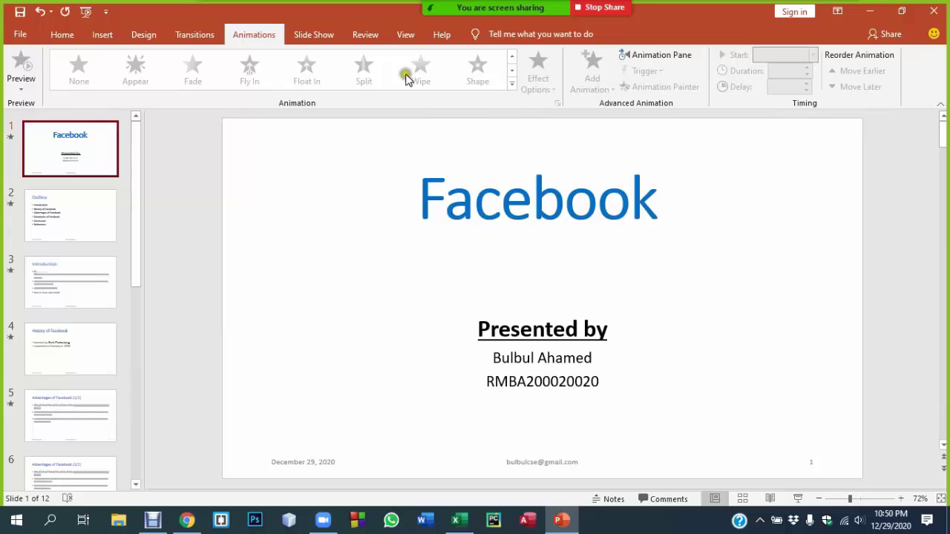
click(54, 352)
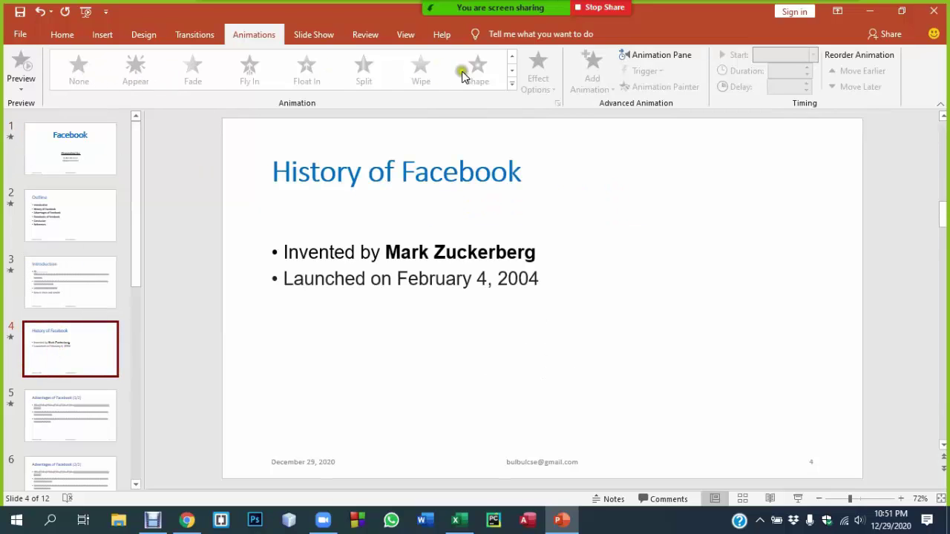
click(63, 143)
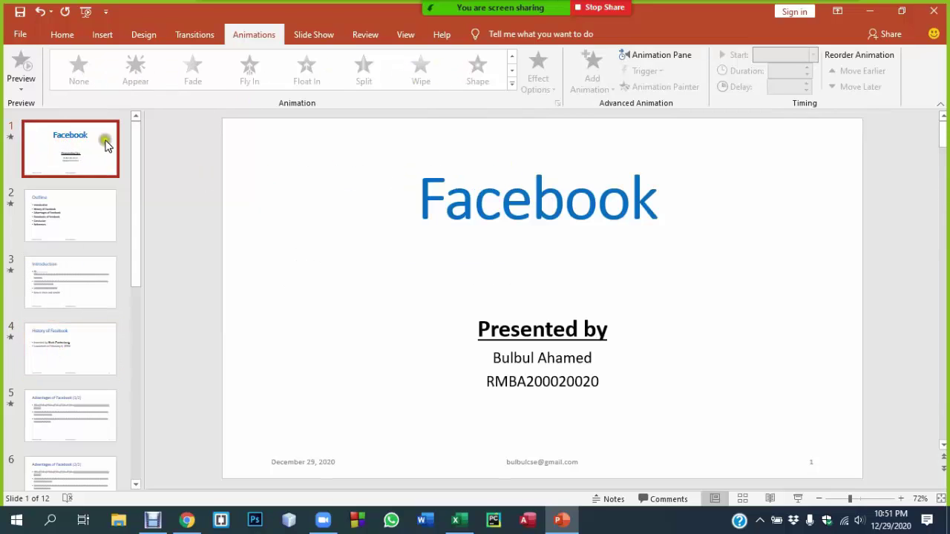
click(211, 36)
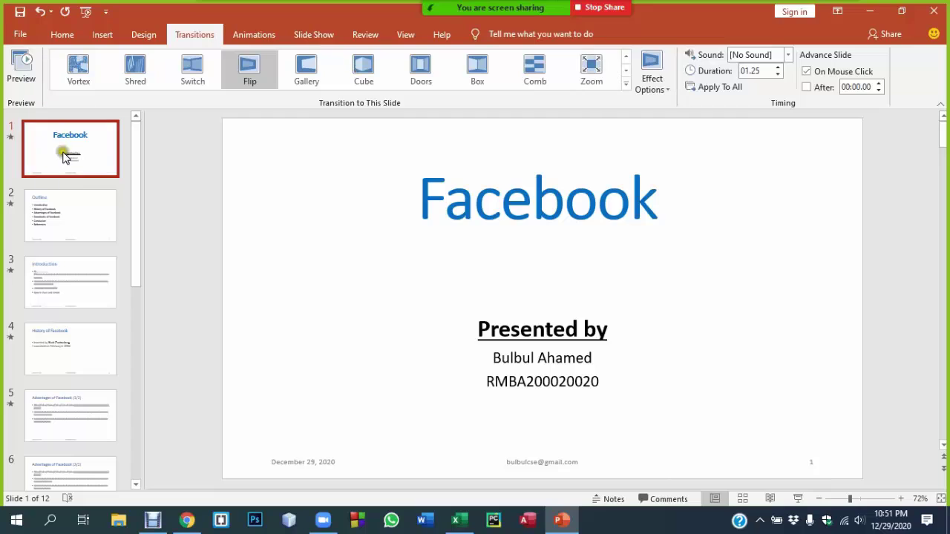
Step: Apply the Float In entrance animation to the Facebook title on the first slide
click(251, 39)
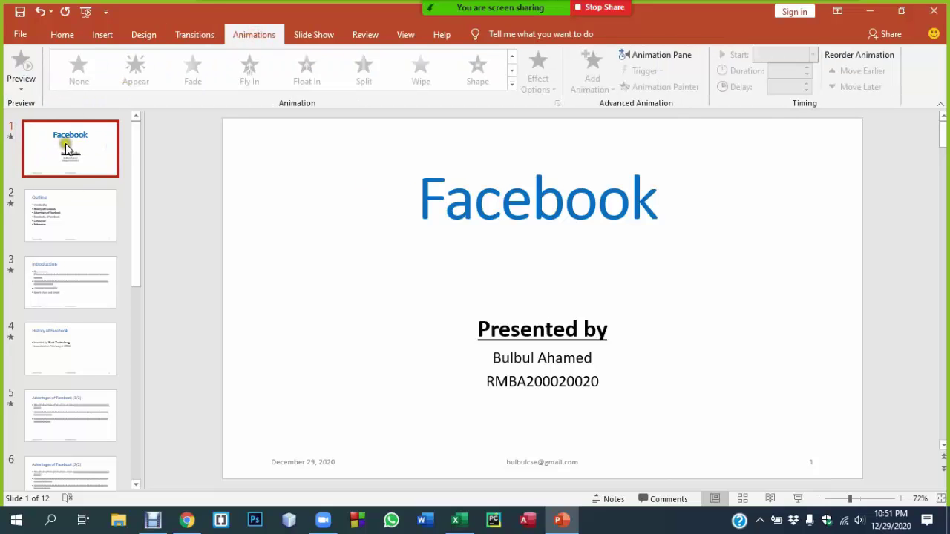
click(524, 200)
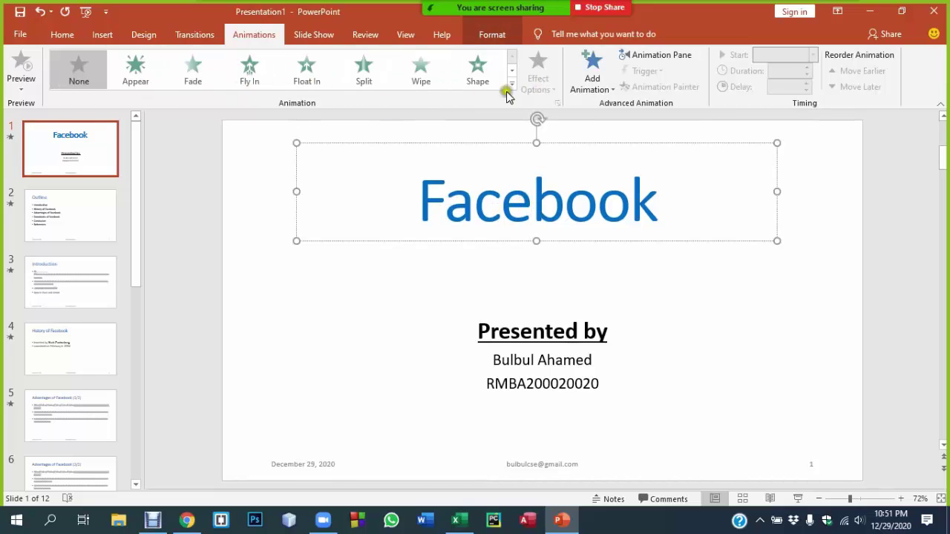
click(305, 72)
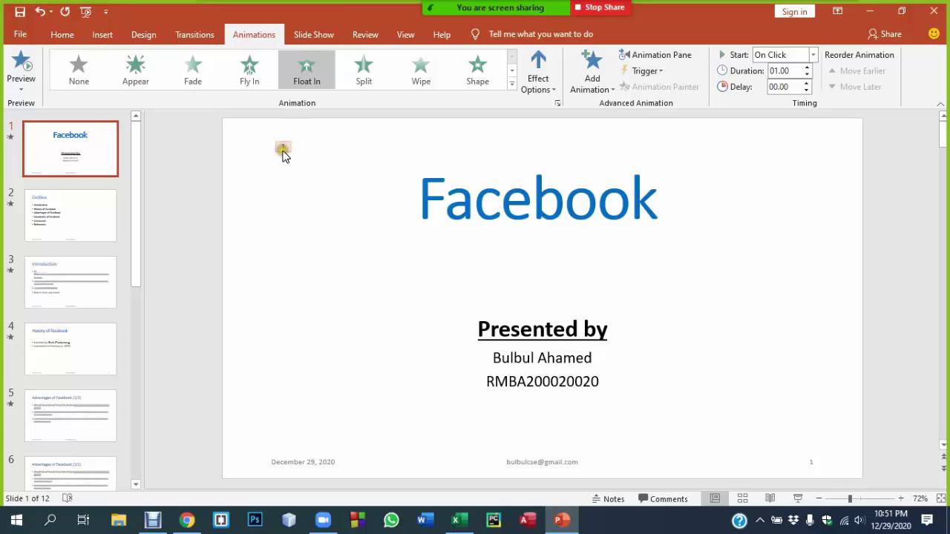
Step: Apply the Bounce entrance animation to the Presented by text on the title slide, and admit the waiting participant to the meeting
click(541, 329)
click(513, 358)
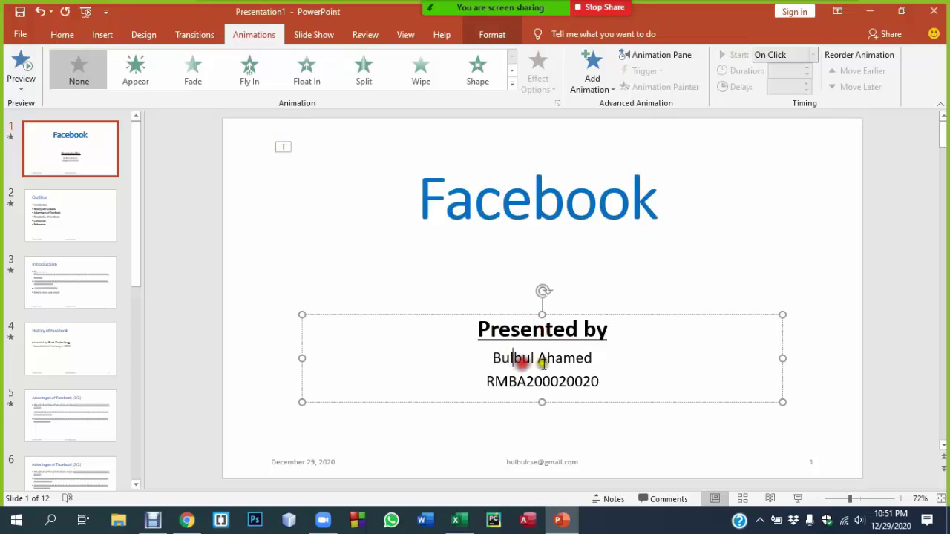
click(511, 83)
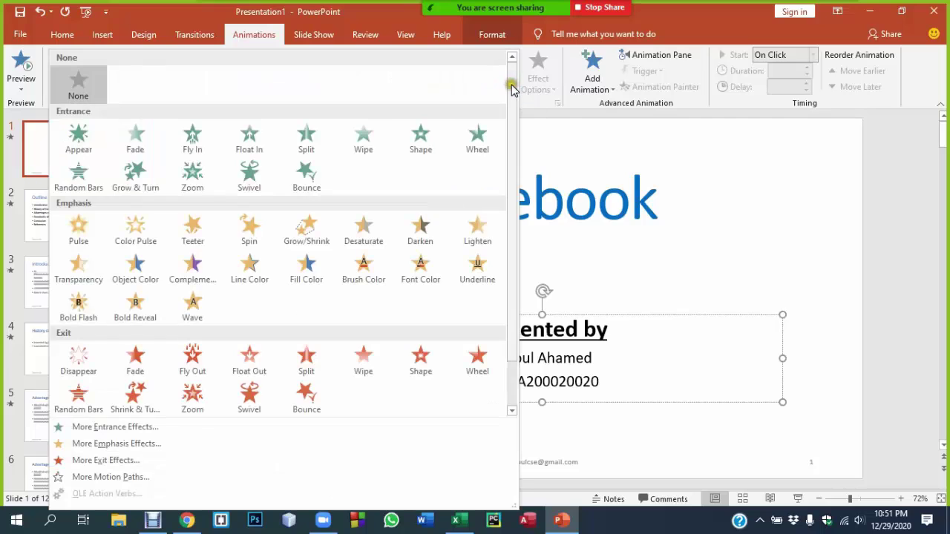
click(303, 175)
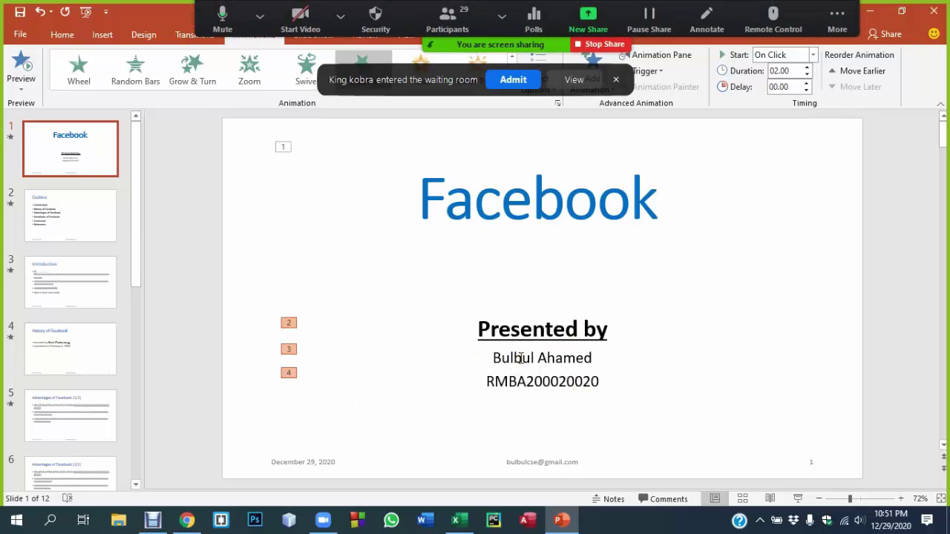
click(515, 79)
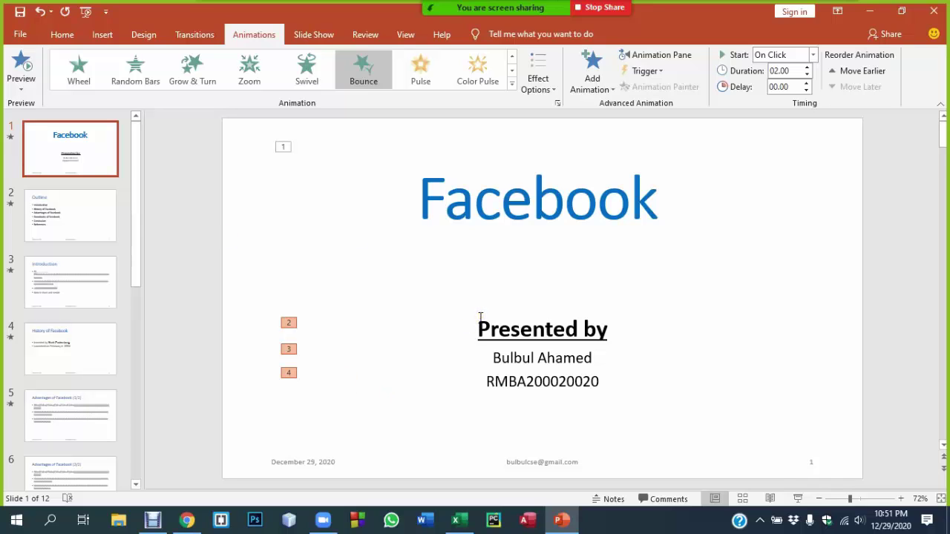
Step: Play the title slide's animations in the slide show, and exit it
key(F5)
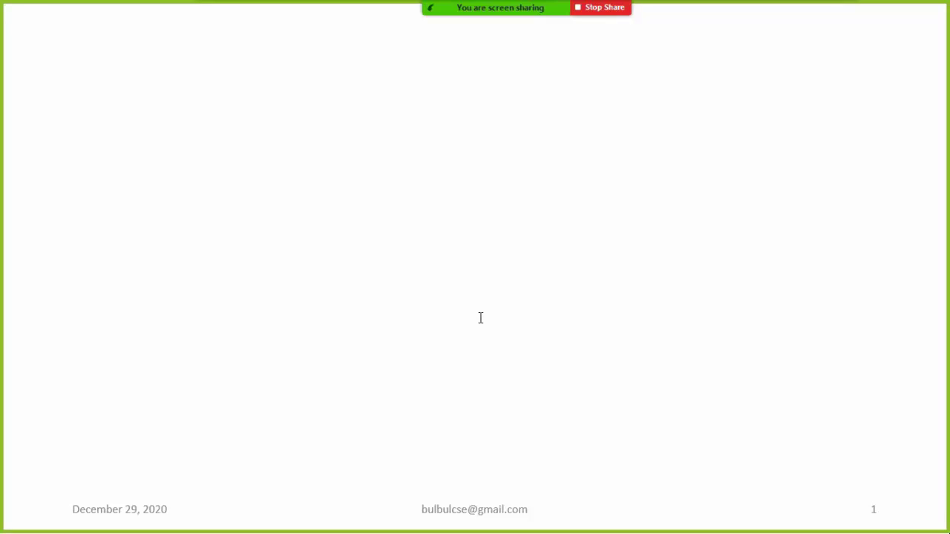
key(Right)
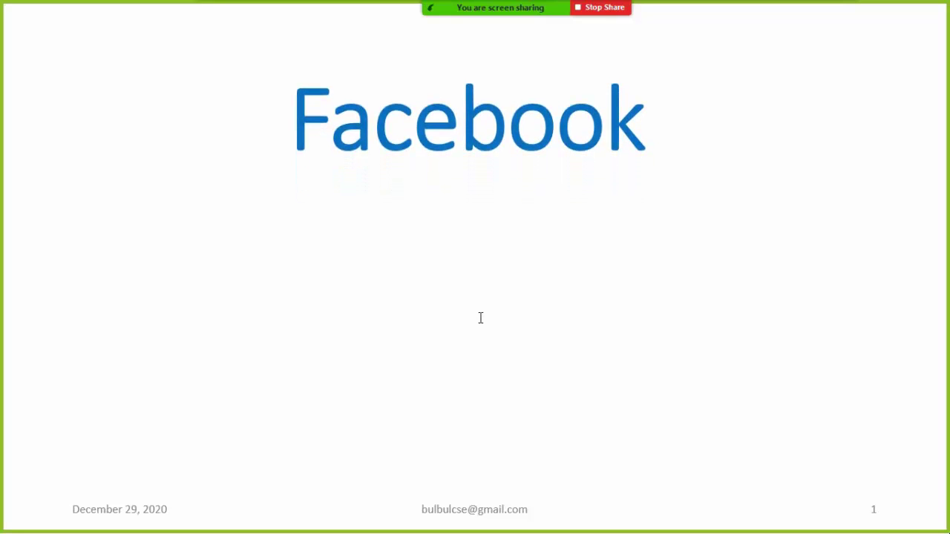
key(Right)
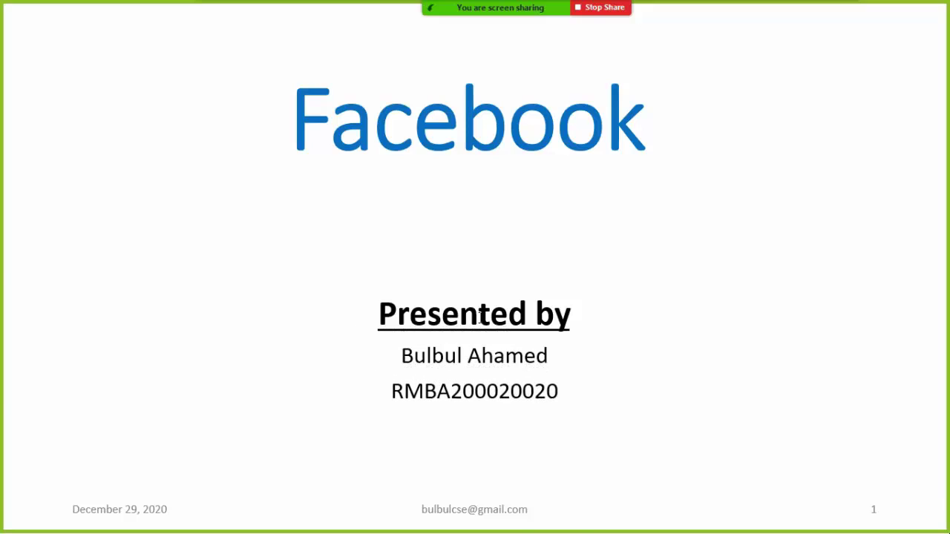
key(Escape)
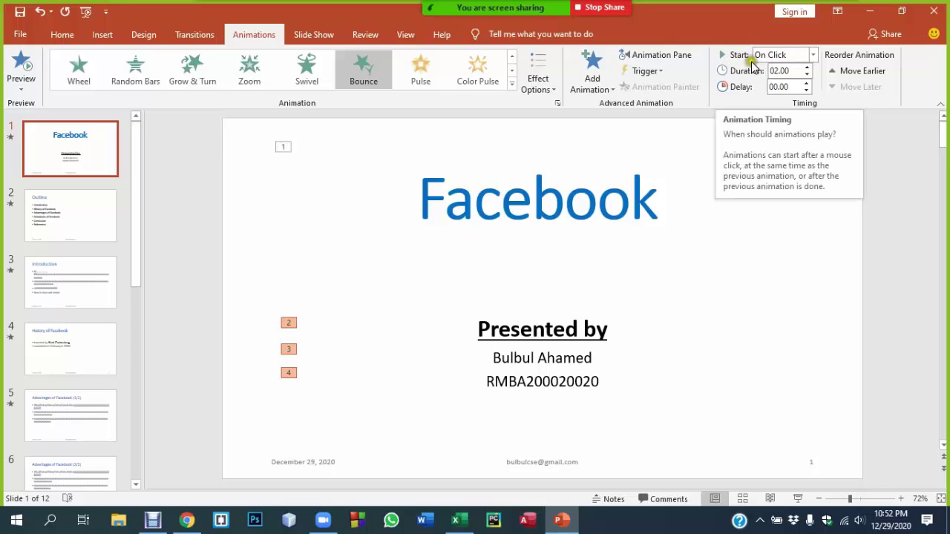
Step: Set the Facebook title's animation on the first slide to start With Previous
click(528, 200)
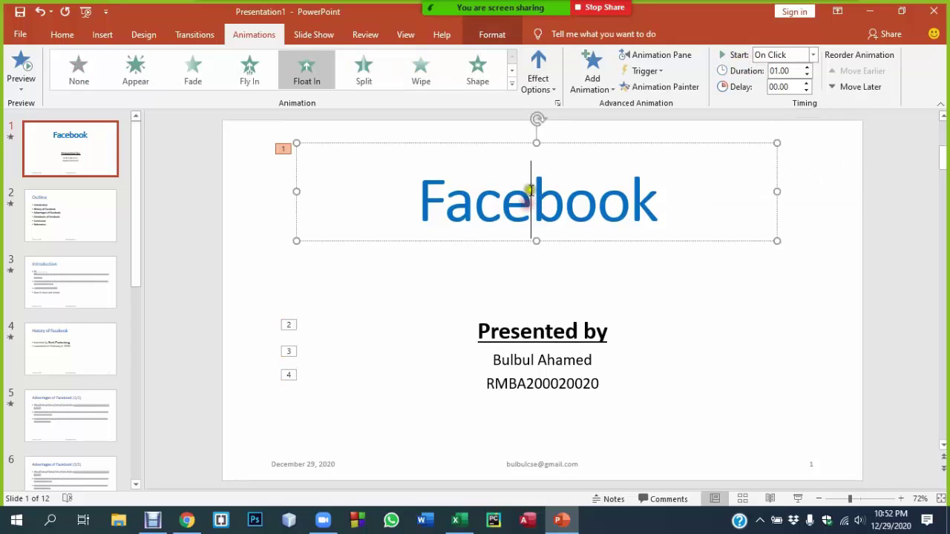
click(791, 57)
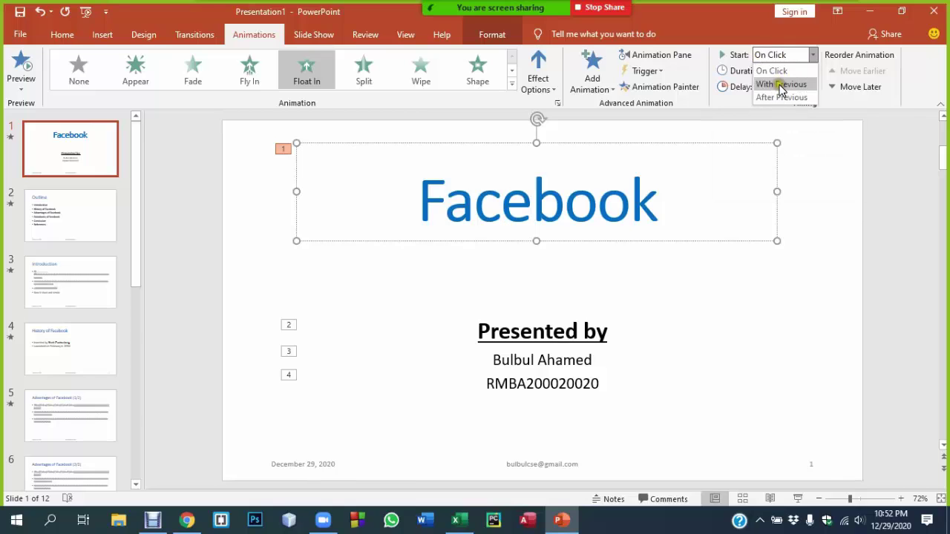
click(780, 84)
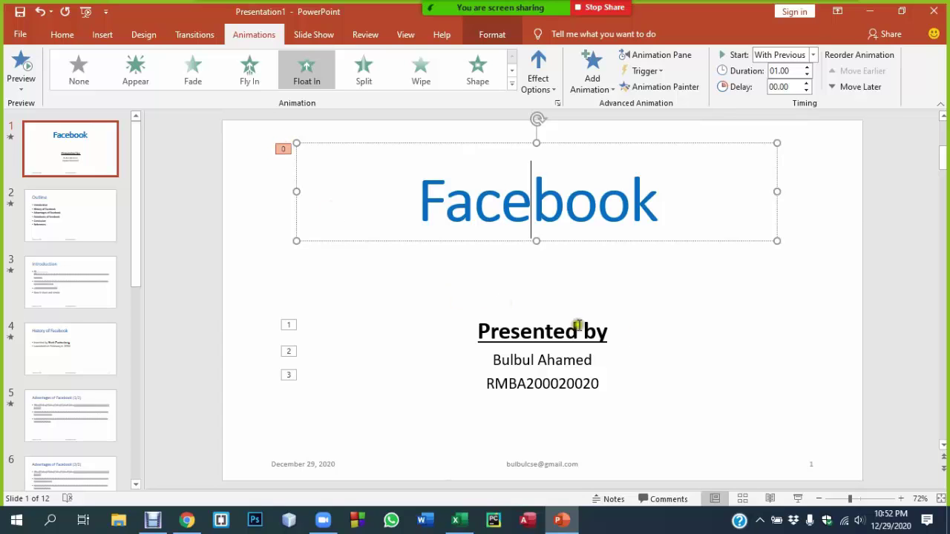
Step: Set the Presented by text's Bounce animation to start With Previous, and play the title slide in the slide show
click(529, 339)
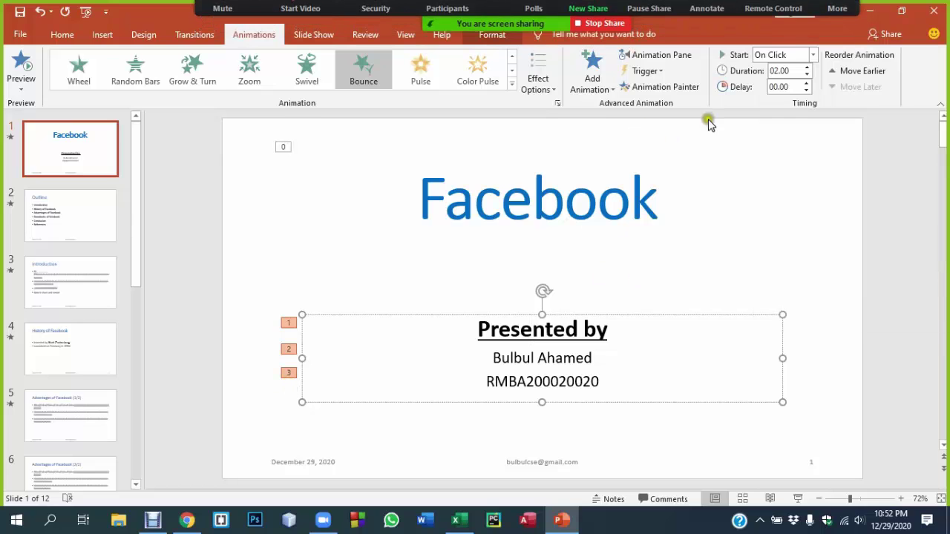
click(794, 55)
click(783, 95)
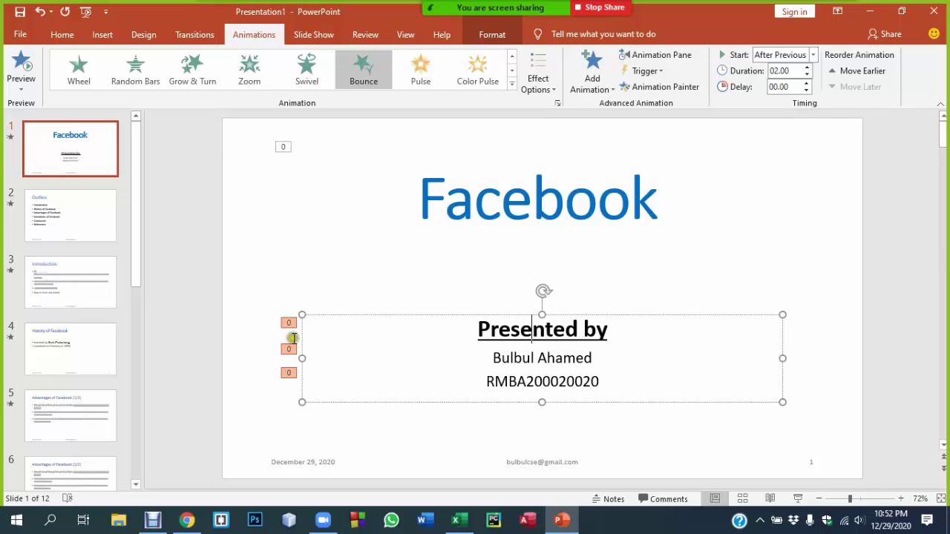
click(787, 55)
click(781, 84)
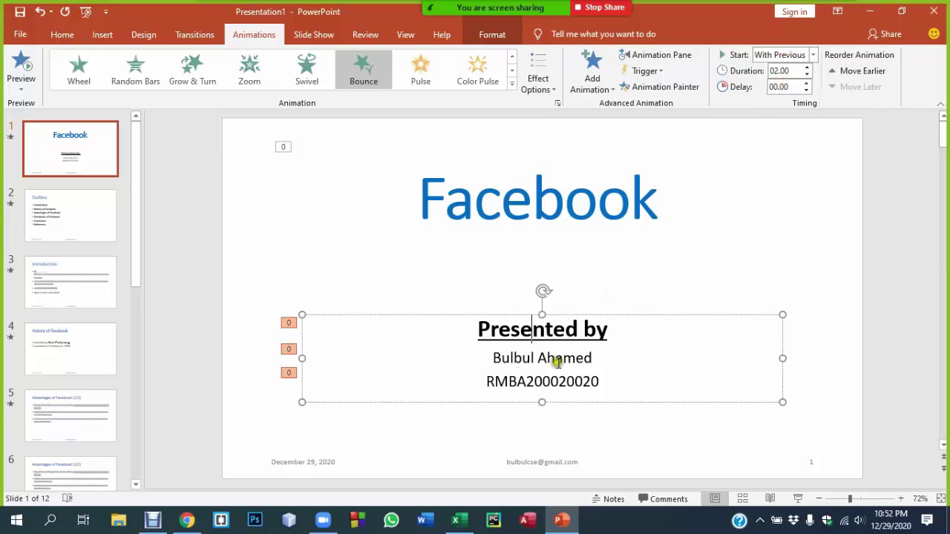
click(776, 55)
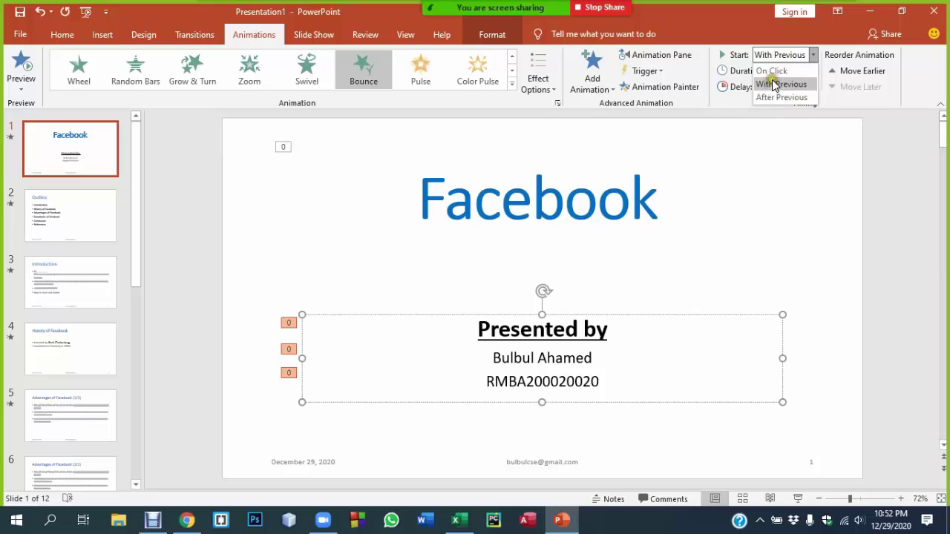
click(776, 84)
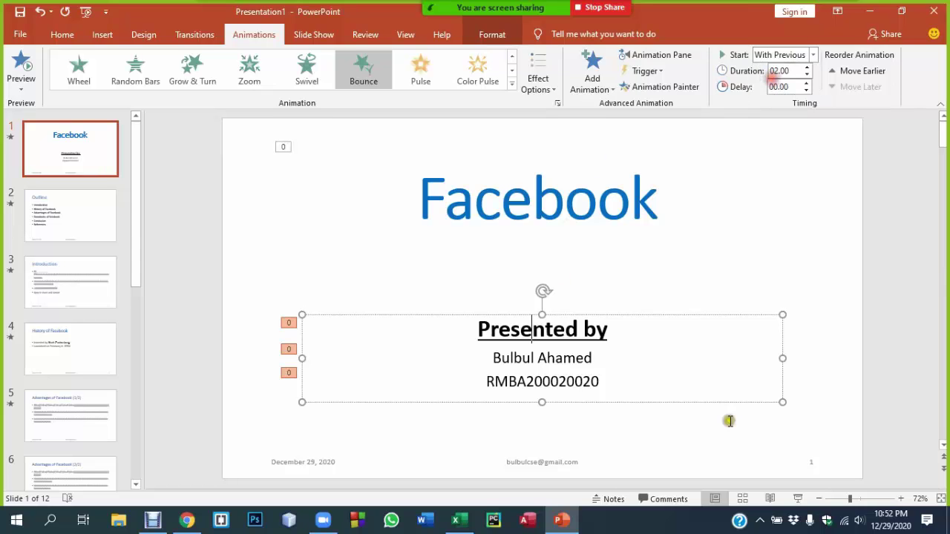
click(798, 499)
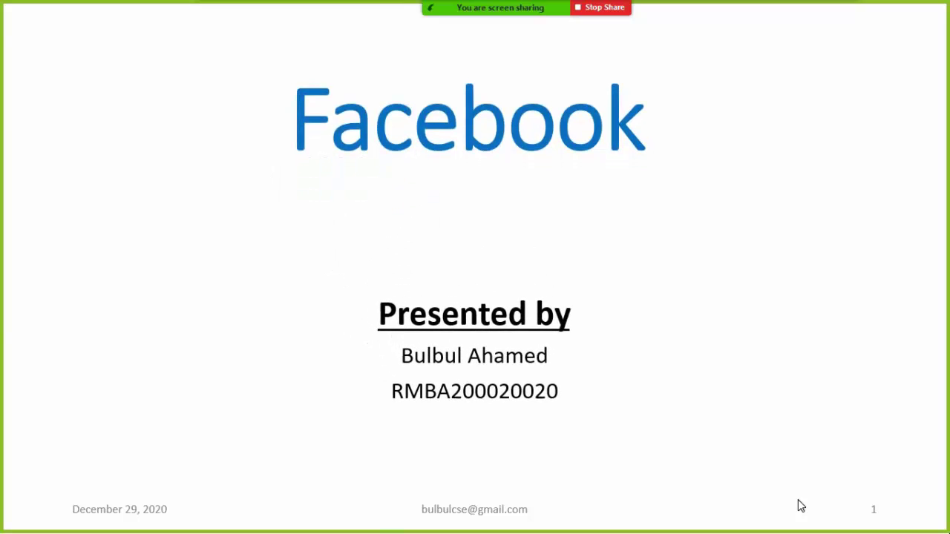
key(Escape)
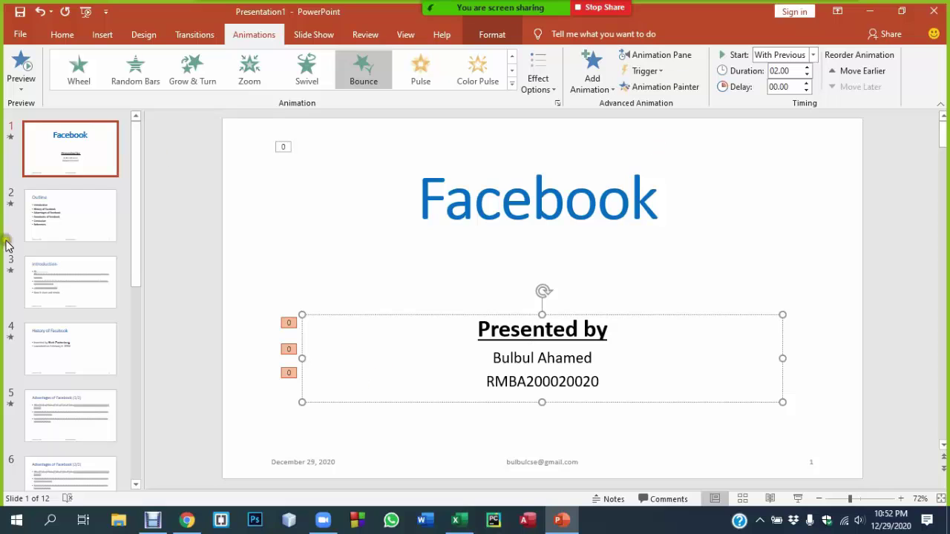
Step: Apply the Swivel entrance animation to the Outline title on slide 2
click(57, 205)
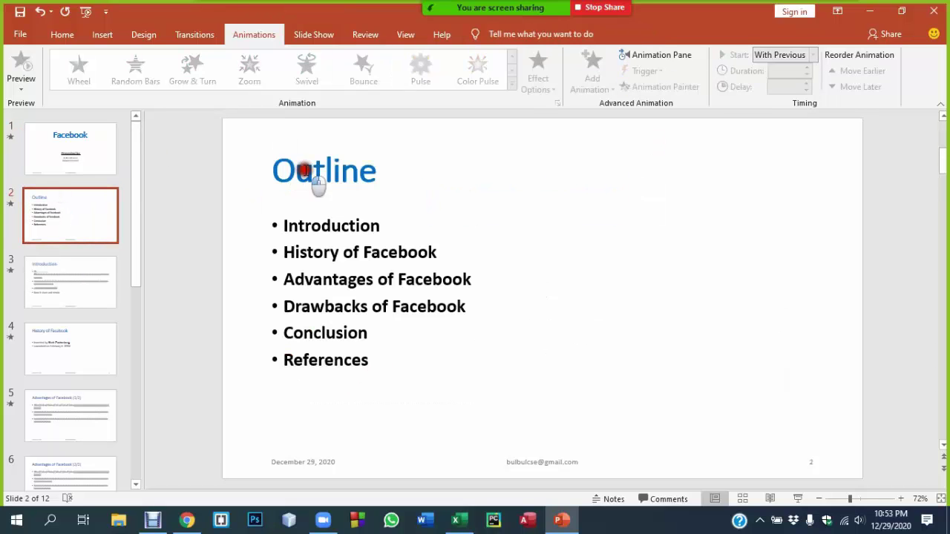
click(302, 176)
click(512, 84)
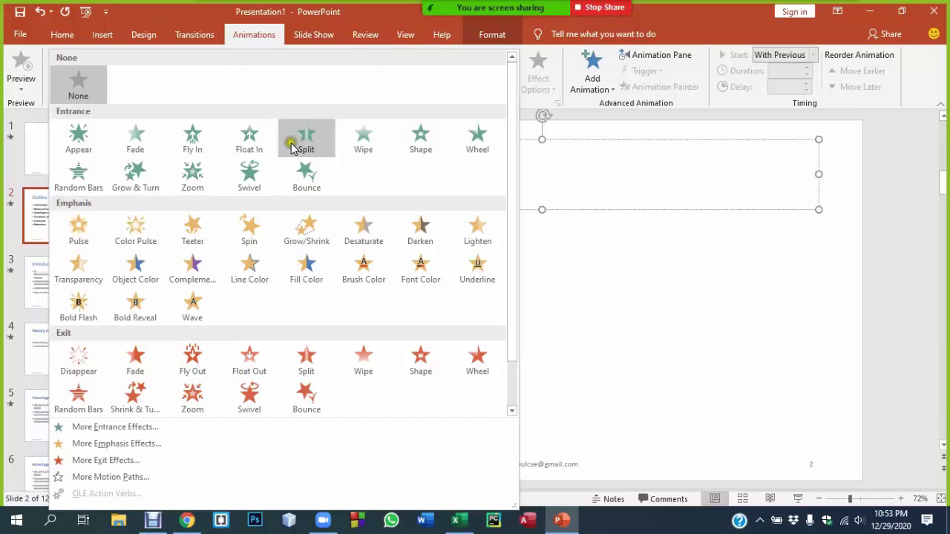
click(249, 175)
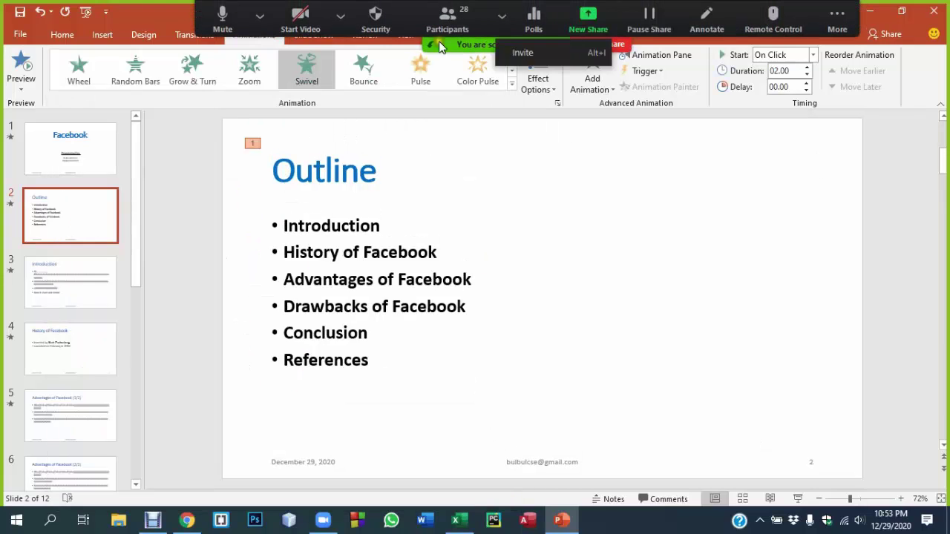
click(152, 520)
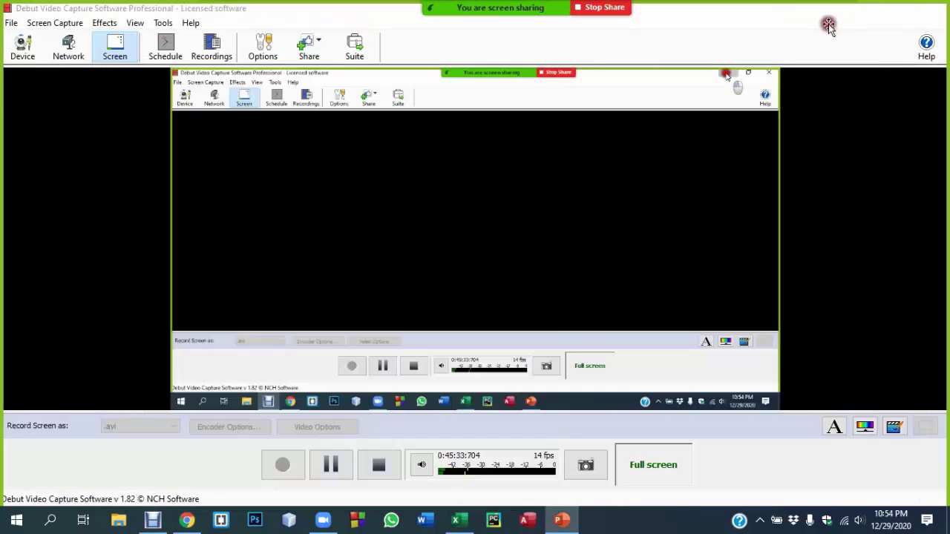
click(850, 9)
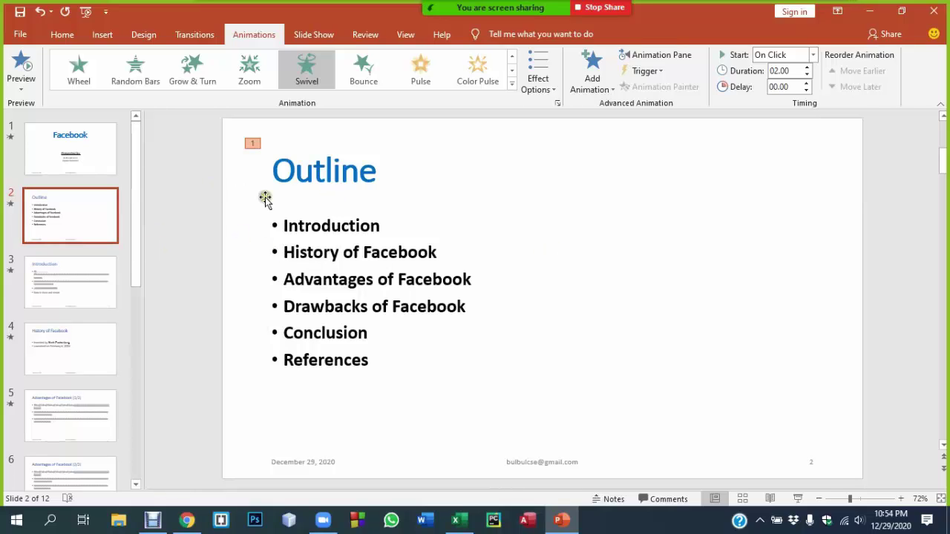
Step: Apply the Fade entrance animation to the bullet list on the Outline slide
click(322, 169)
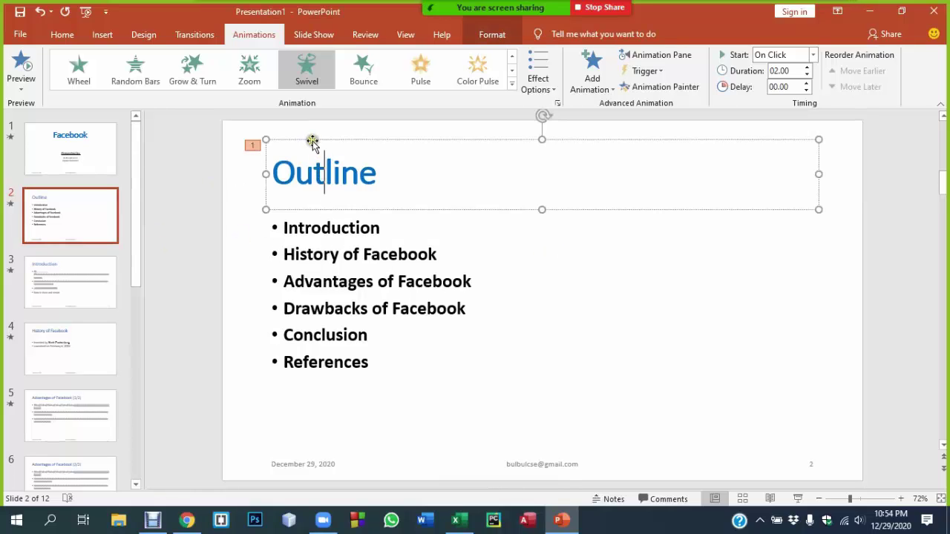
click(329, 233)
click(347, 215)
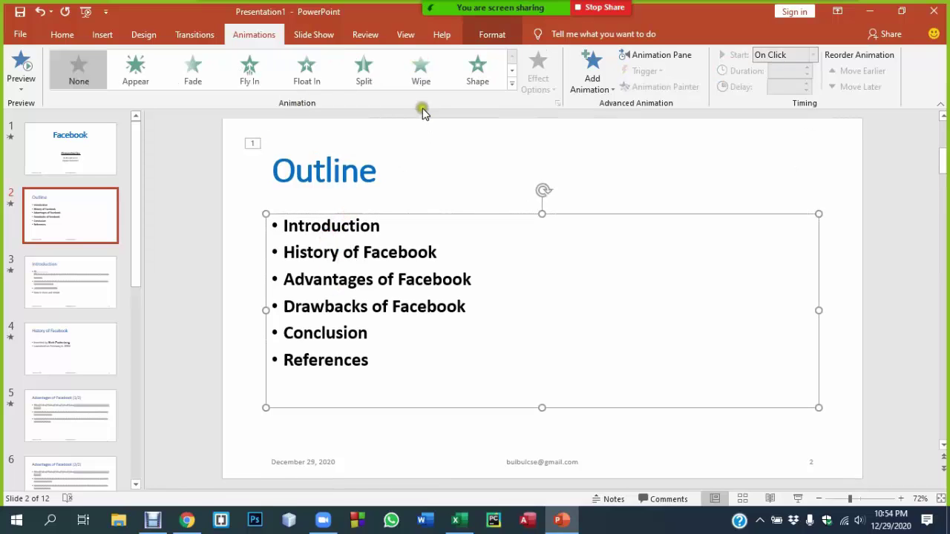
click(132, 77)
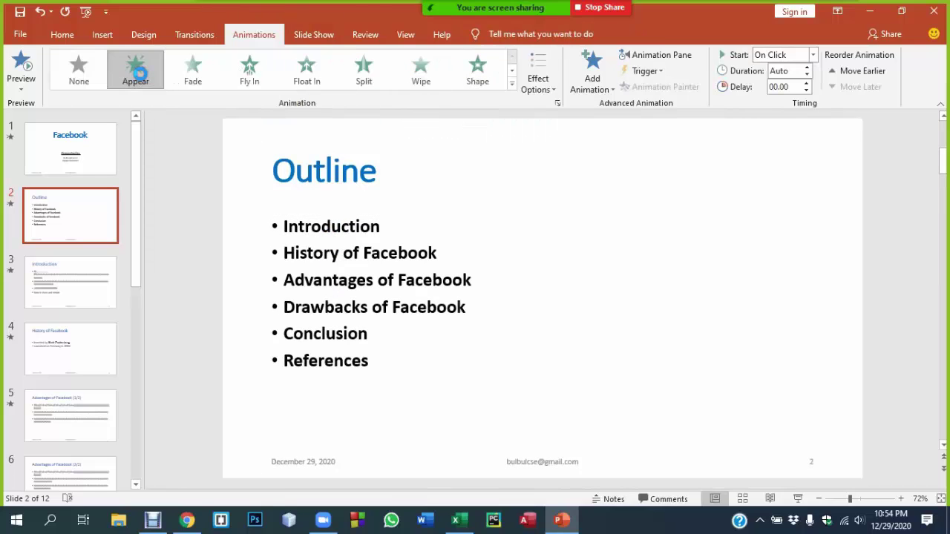
click(185, 77)
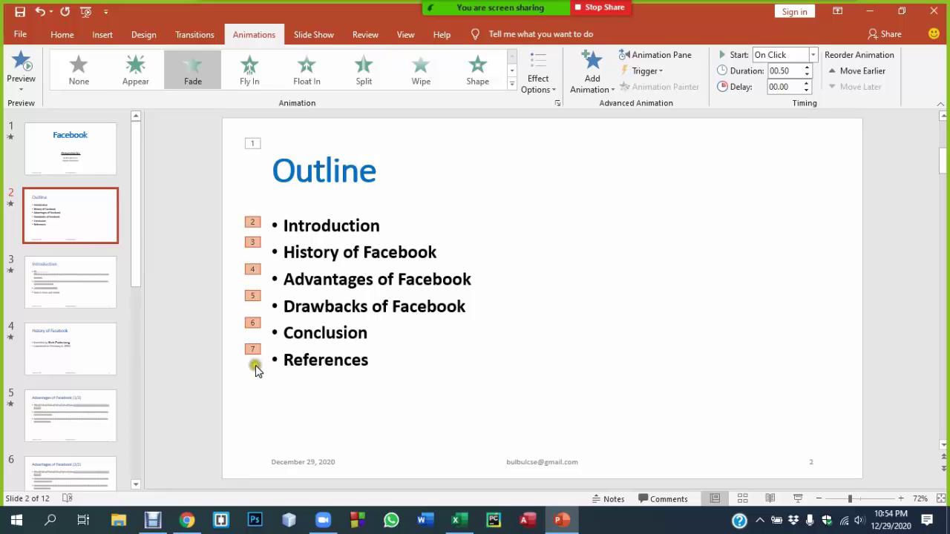
Step: Set the Outline title's Swivel animation to start With Previous
click(327, 156)
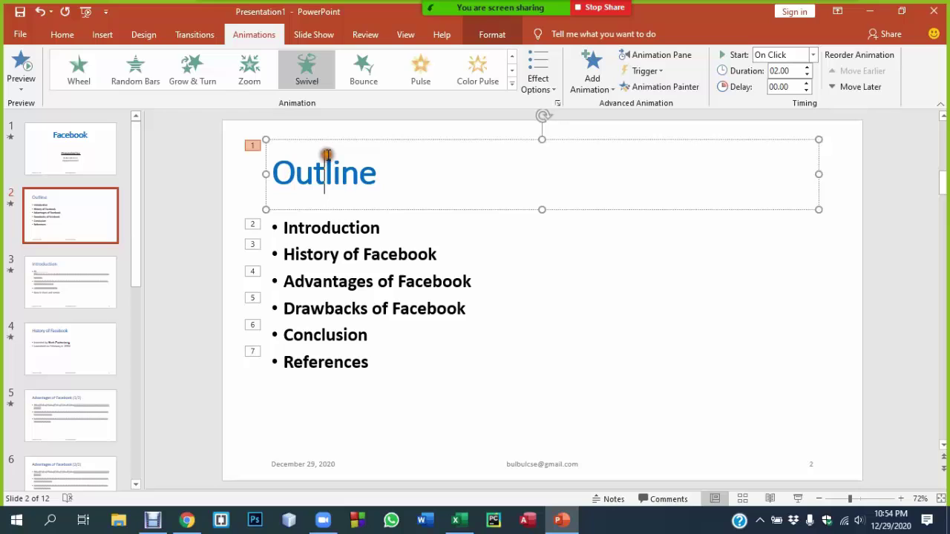
click(789, 56)
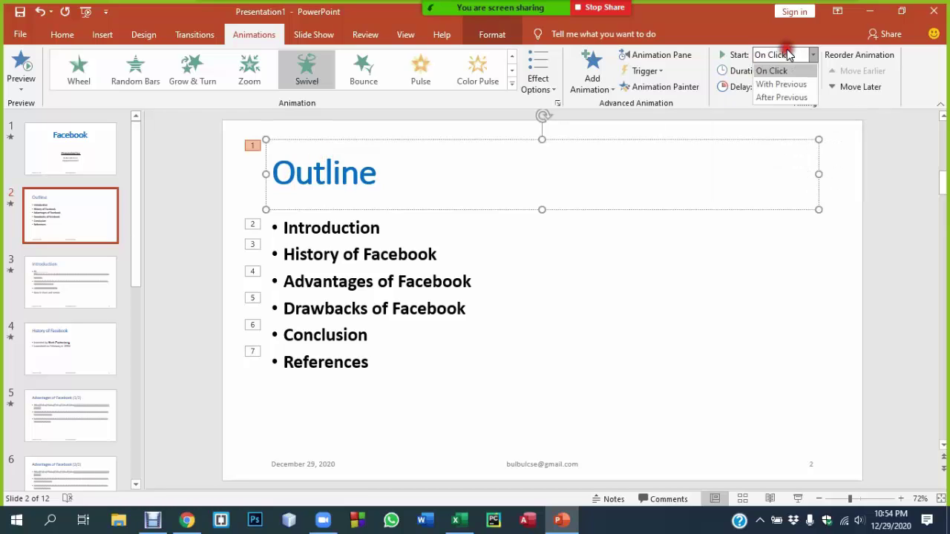
click(781, 84)
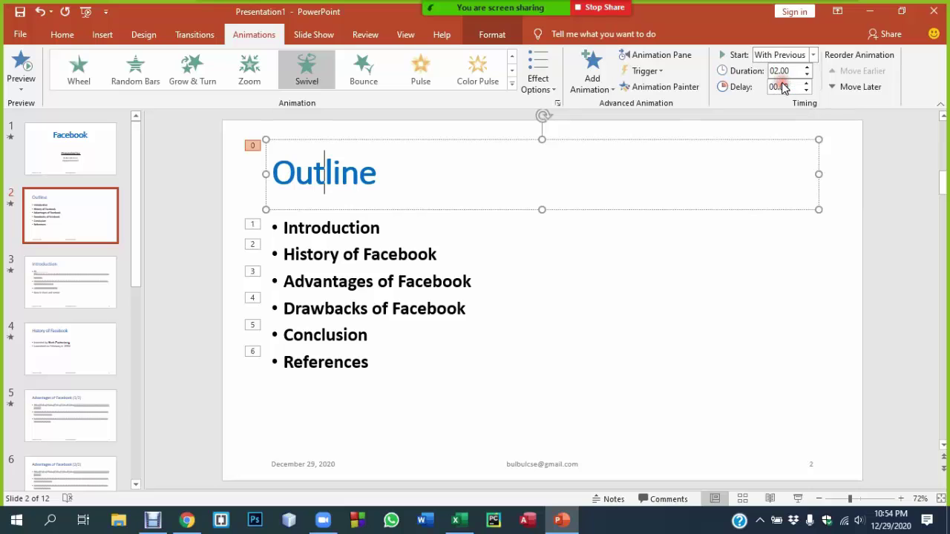
Step: Set the Outline bullet list's Fade animation to start After Previous
click(331, 227)
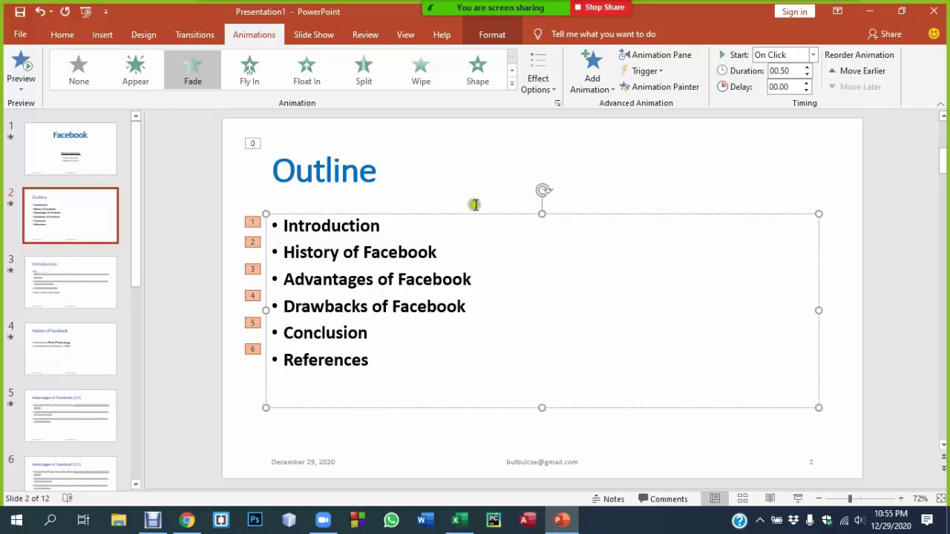
click(769, 55)
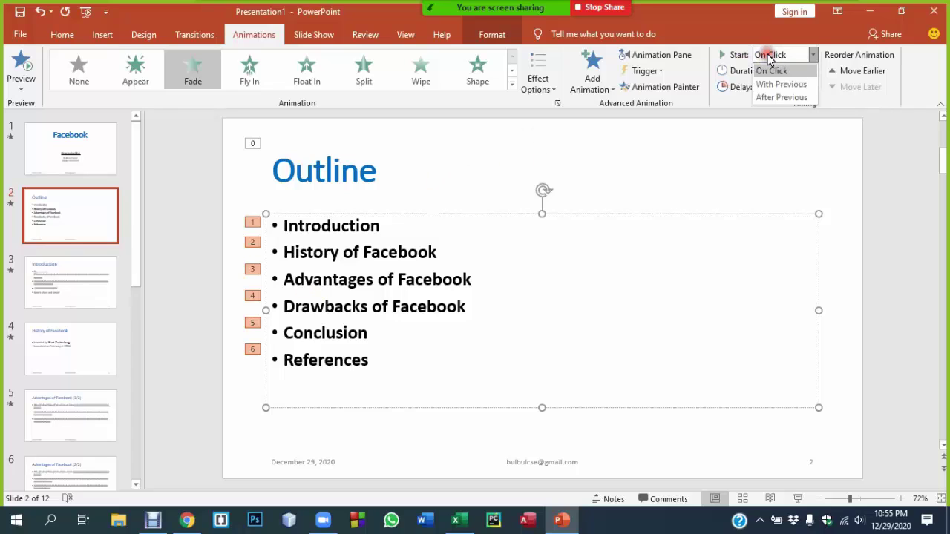
click(777, 97)
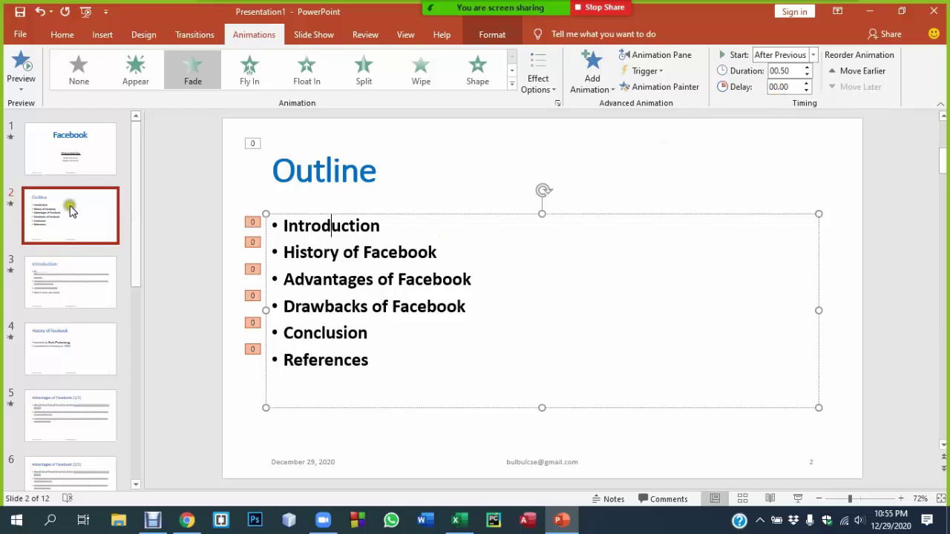
Step: Play the slide show from the title slide through the Outline slide's animations, and exit it
click(74, 146)
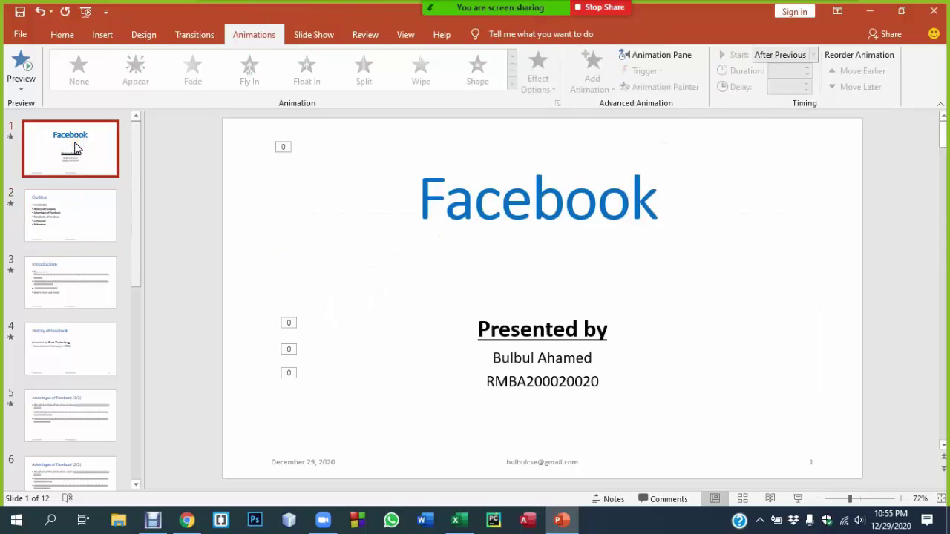
key(F5)
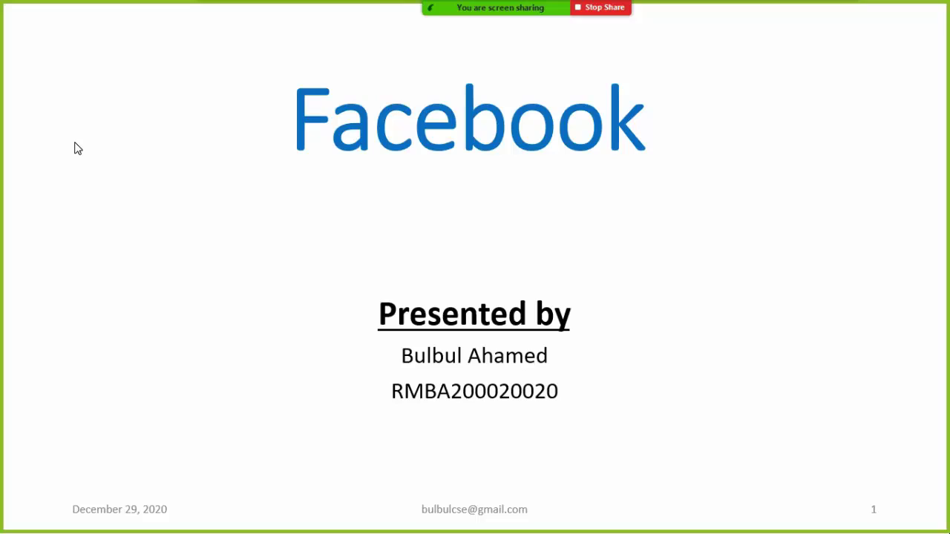
click(75, 142)
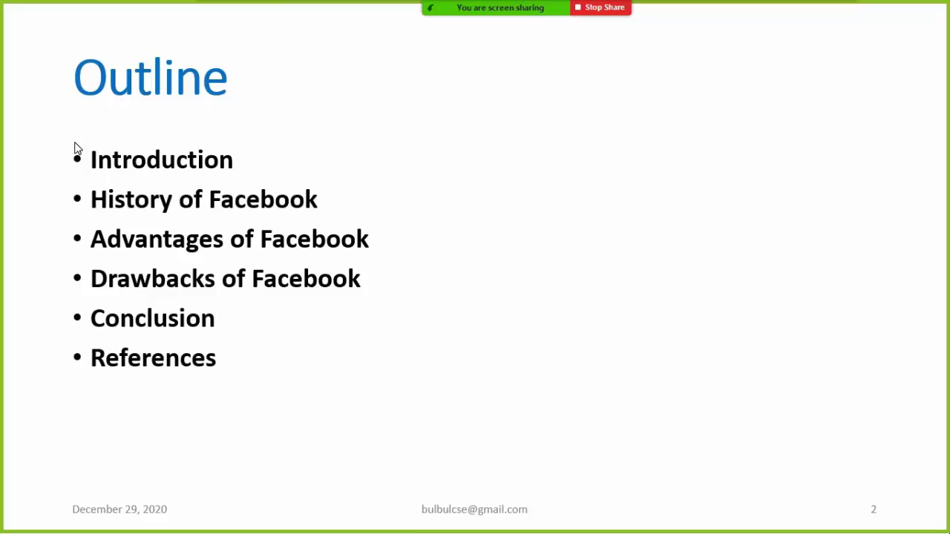
key(Escape)
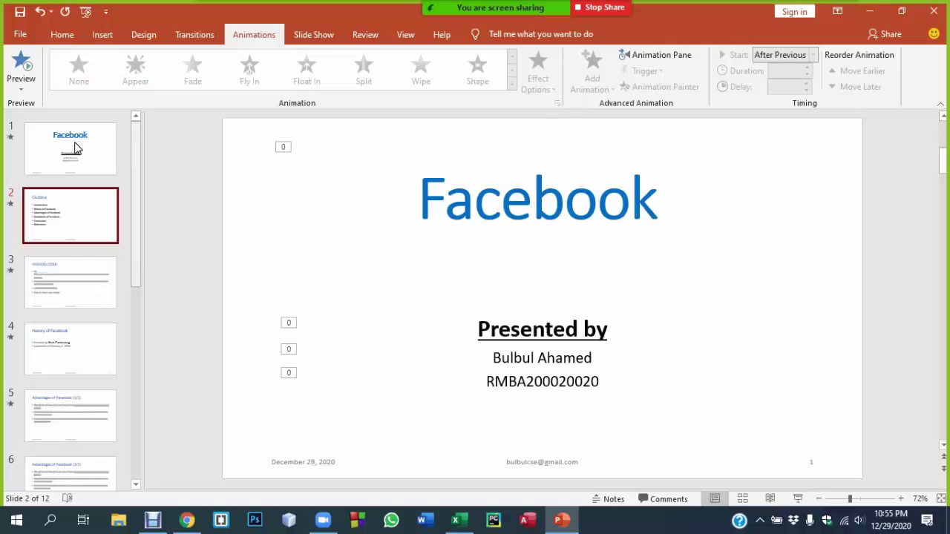
Step: Apply the Float In entrance animation to the Introduction title on slide 3, and set it to start With Previous
click(74, 273)
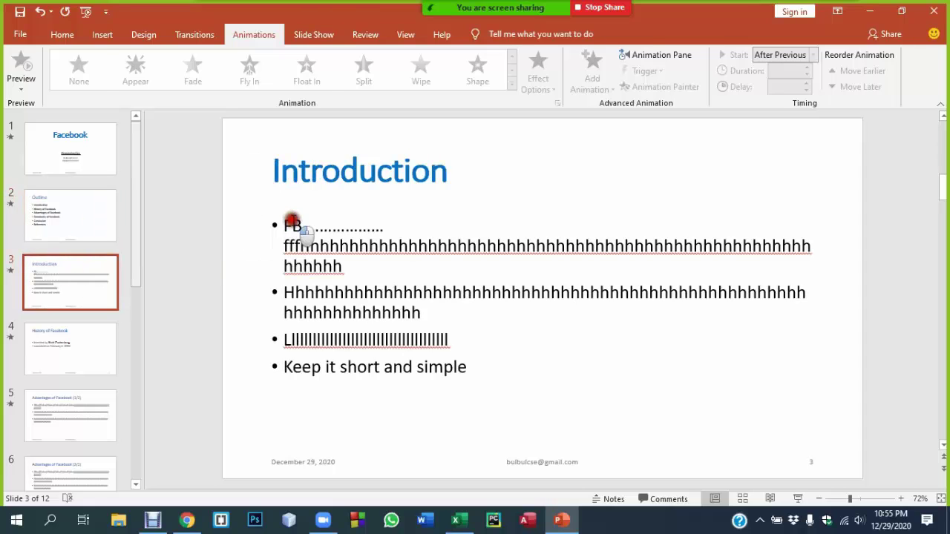
click(312, 313)
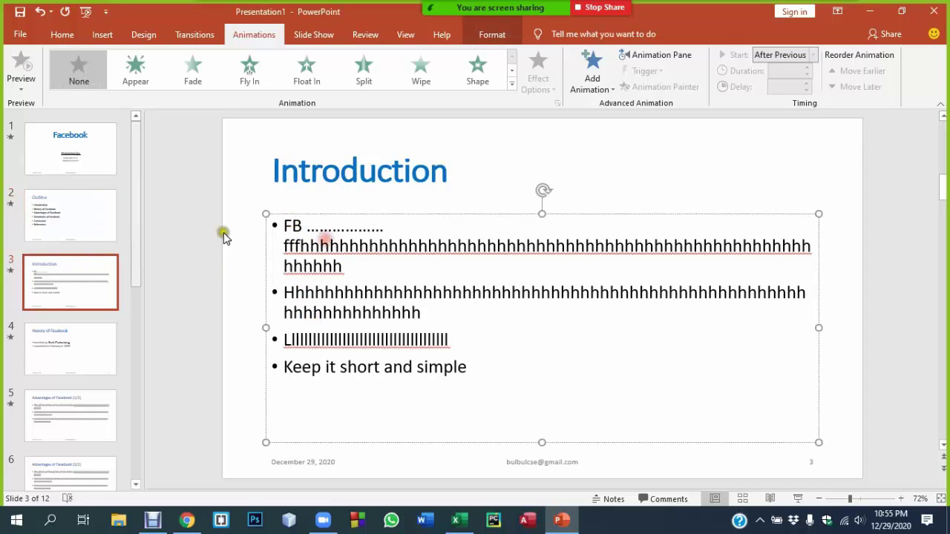
click(70, 271)
click(359, 173)
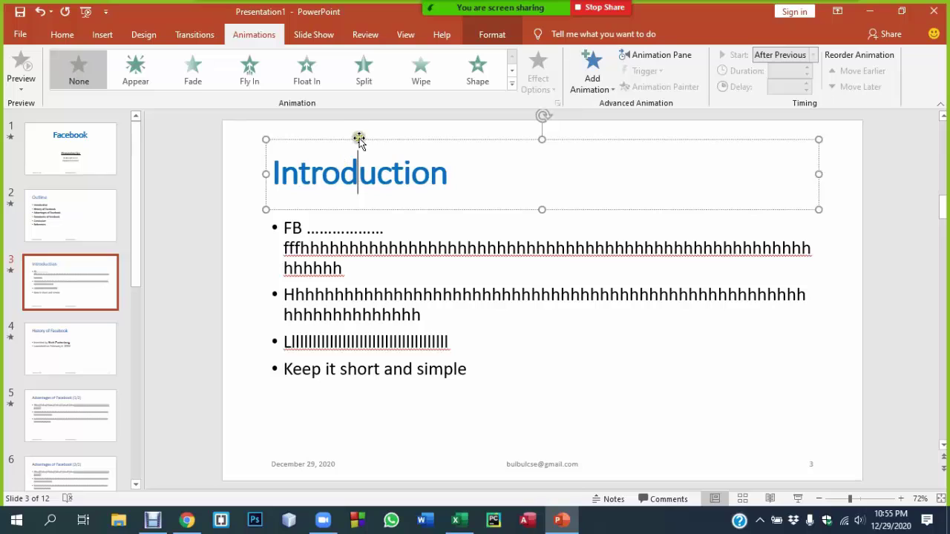
click(358, 140)
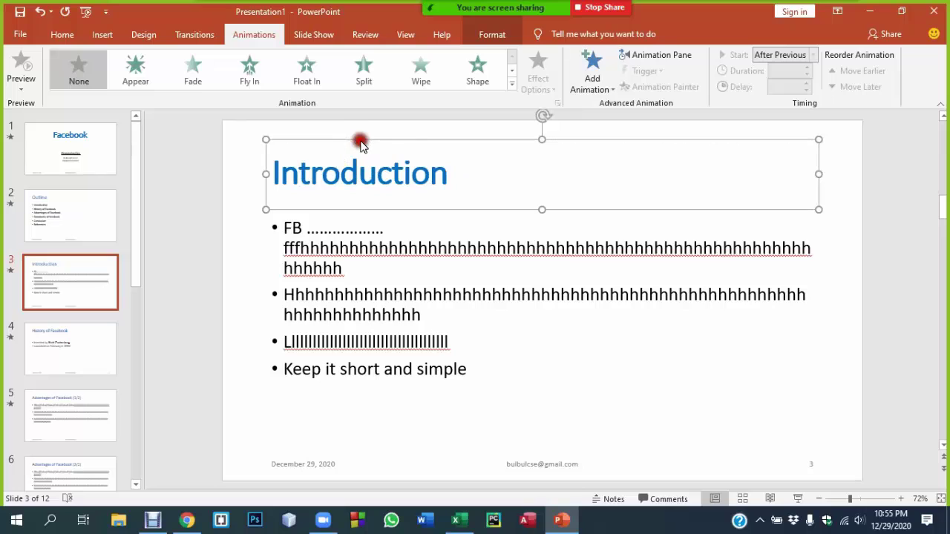
click(301, 71)
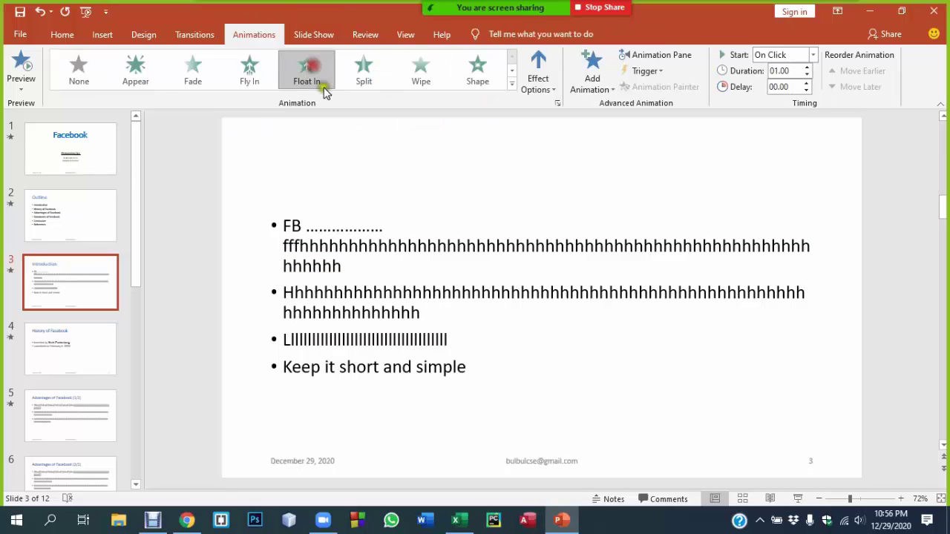
click(783, 54)
click(779, 85)
Step: Apply the Fly In entrance animation to the bullet list on the Introduction slide
click(328, 229)
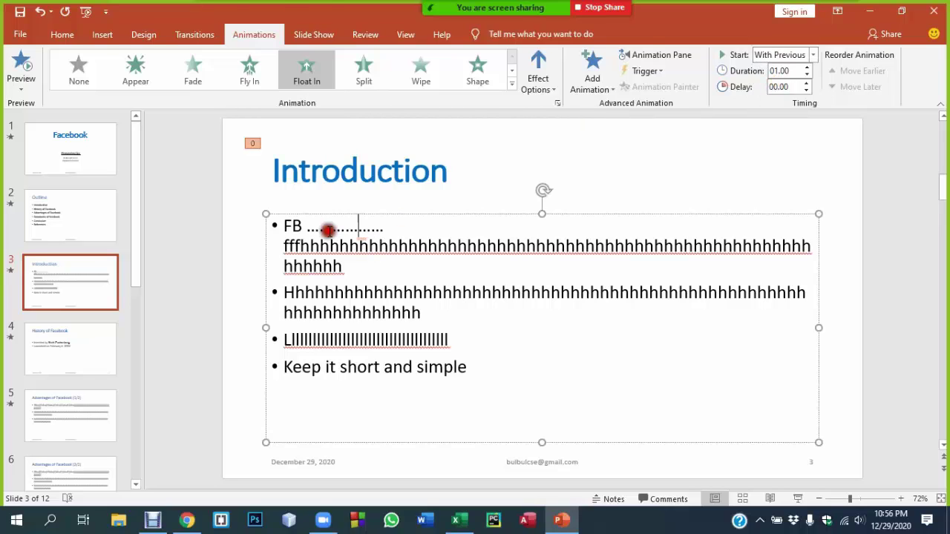
click(333, 213)
click(778, 58)
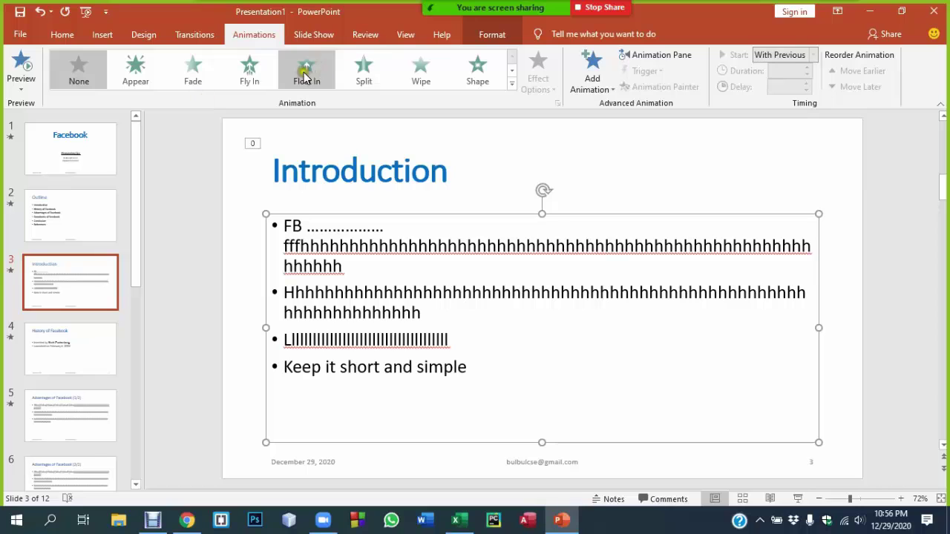
click(249, 68)
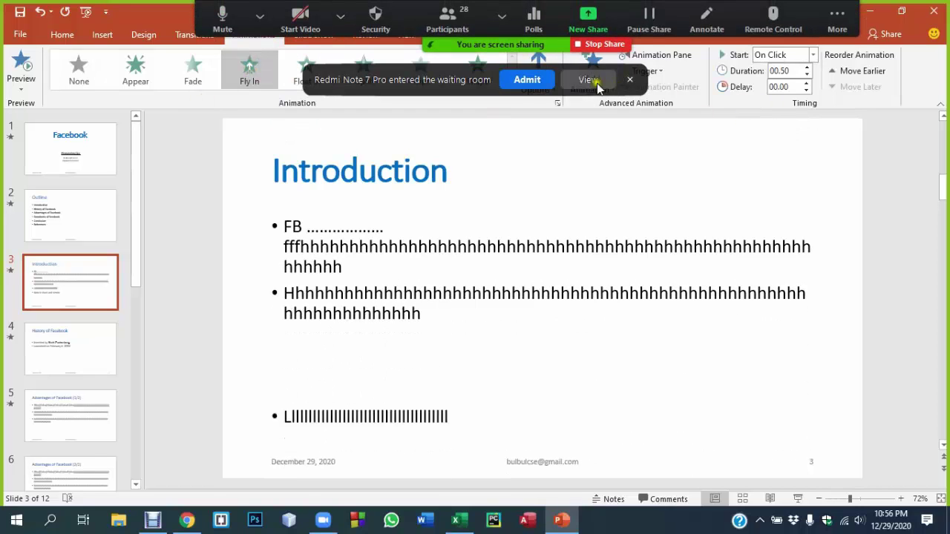